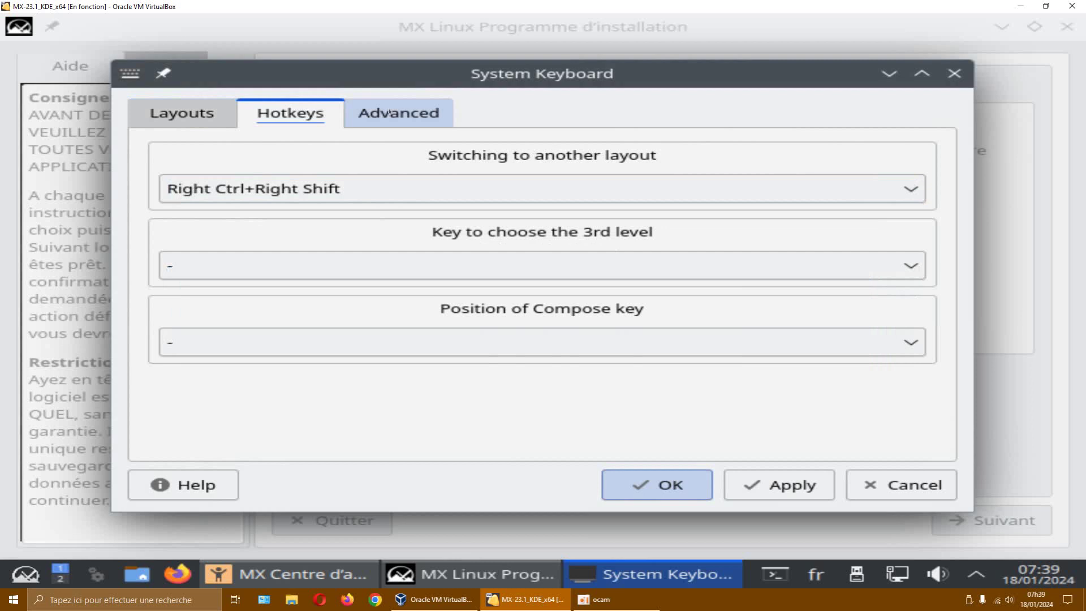
- Review the advanced keyboard options, then apply the pc105 model with fr and us layouts
click(389, 111)
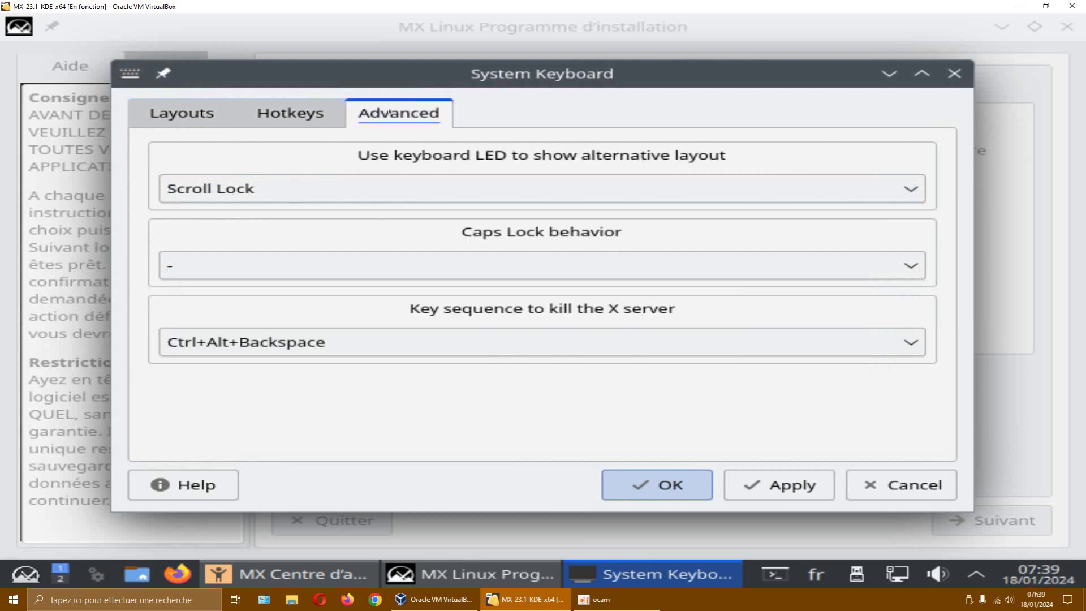
click(181, 113)
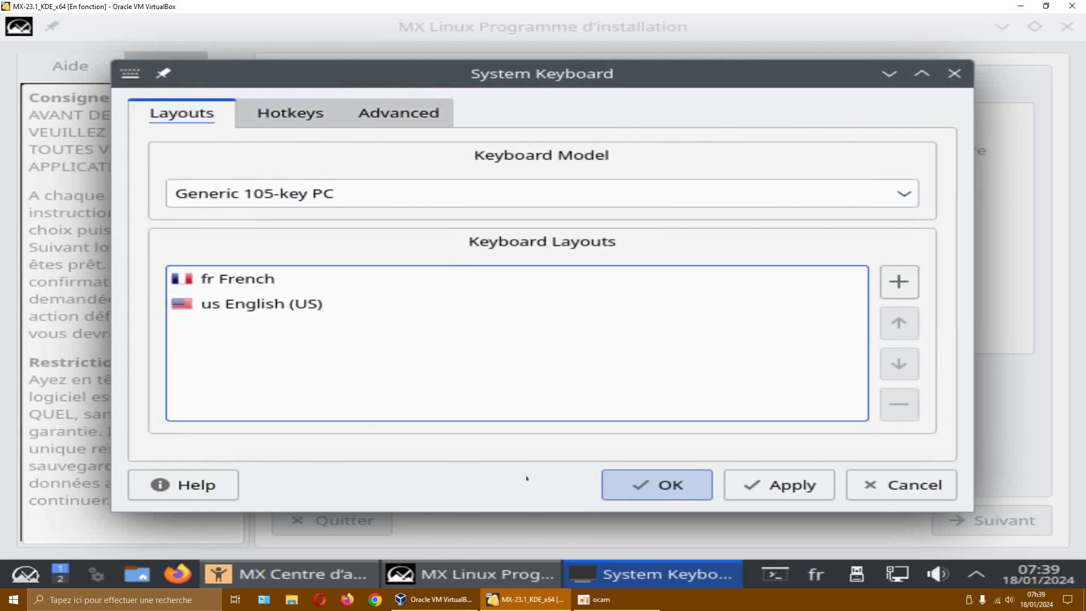
click(735, 483)
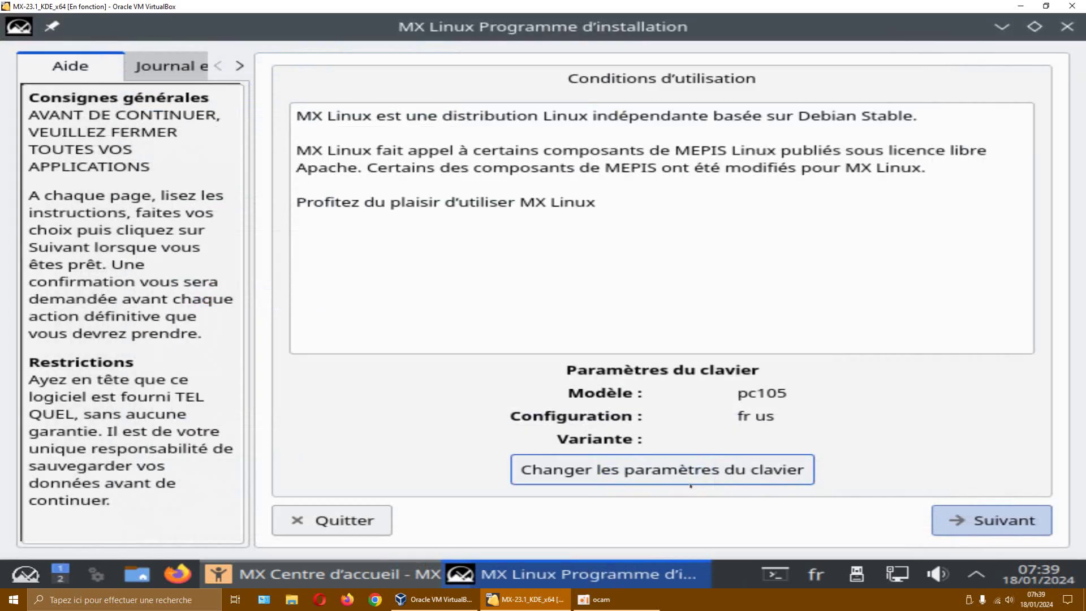
- Install MX Linux on the whole sda (30,0 Go) disk and confirm formatting it
click(991, 520)
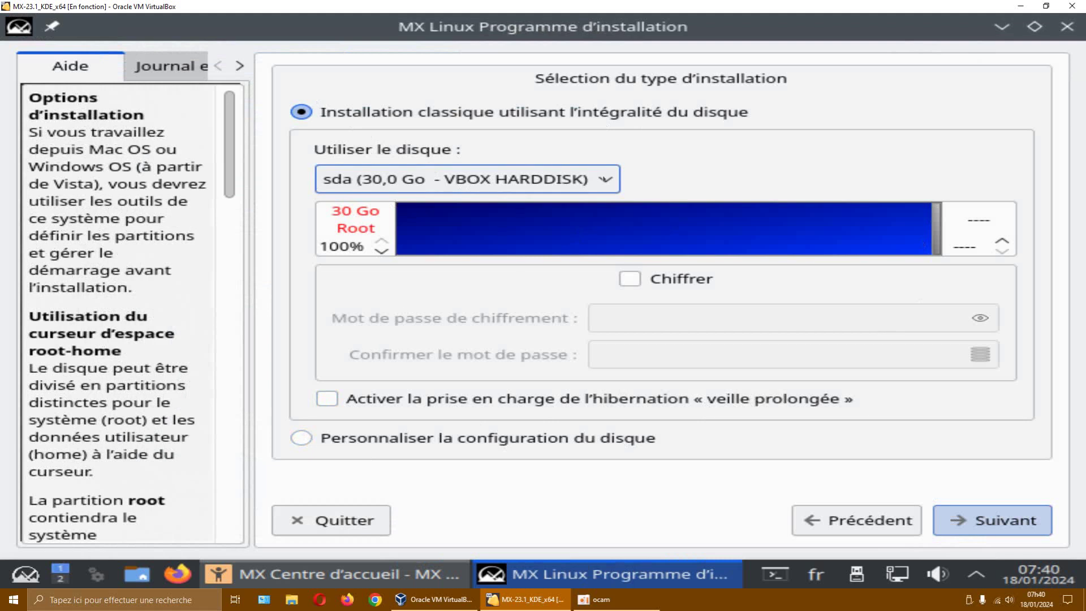
click(560, 179)
click(616, 218)
click(993, 520)
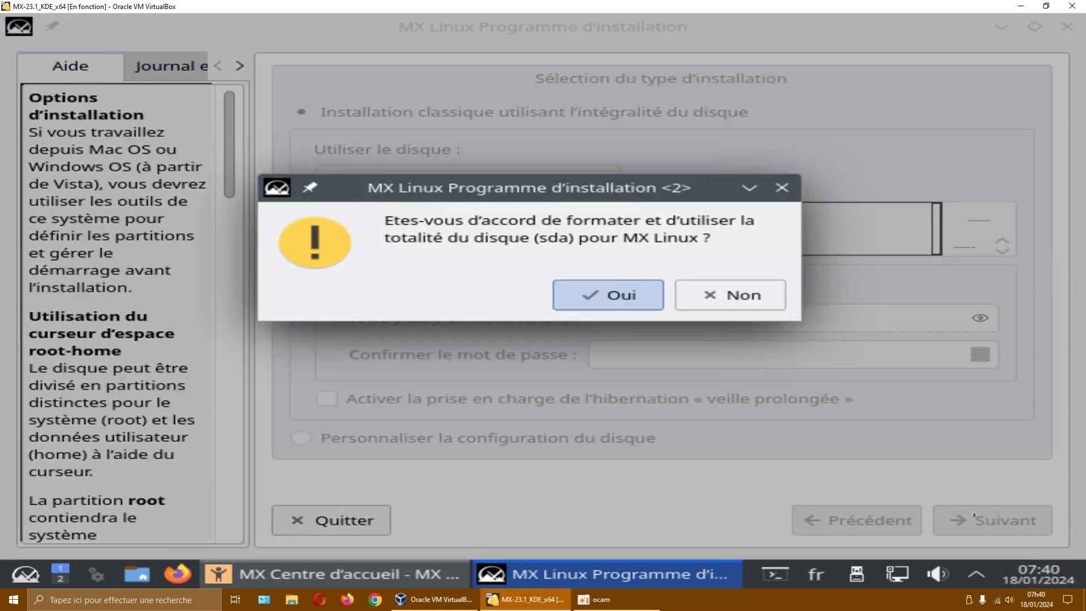
click(602, 288)
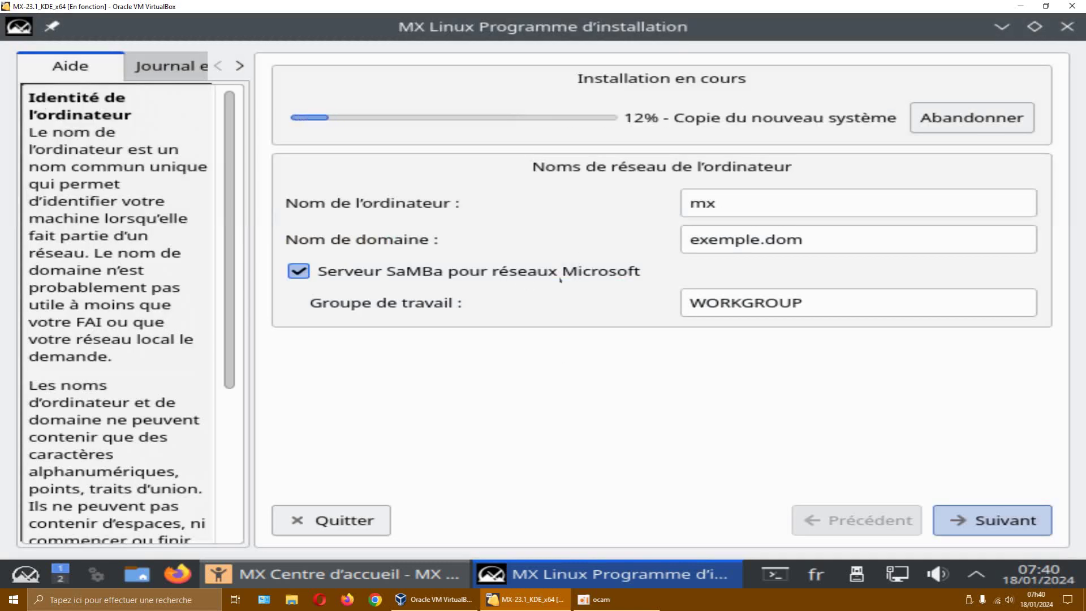
- Turn off the SaMBa server for Microsoft networks and glance at the live installation log
click(300, 270)
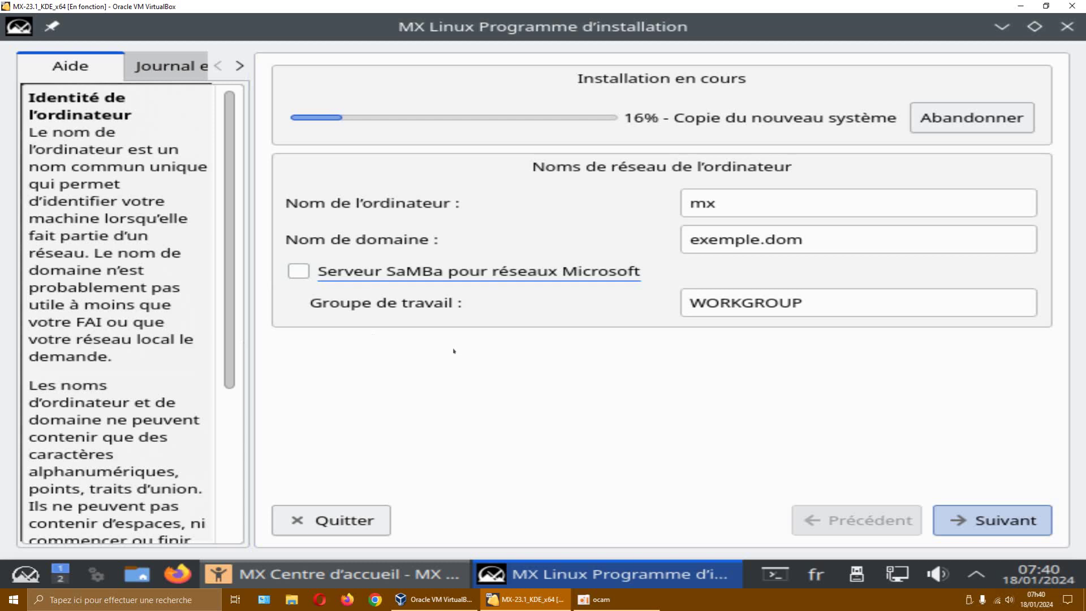
click(172, 67)
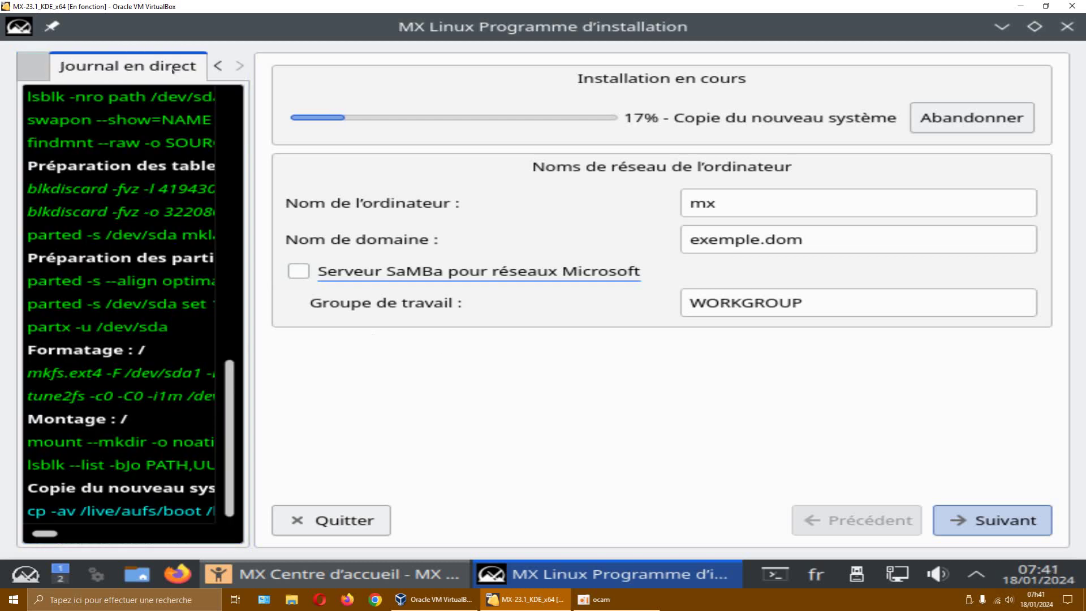
click(34, 66)
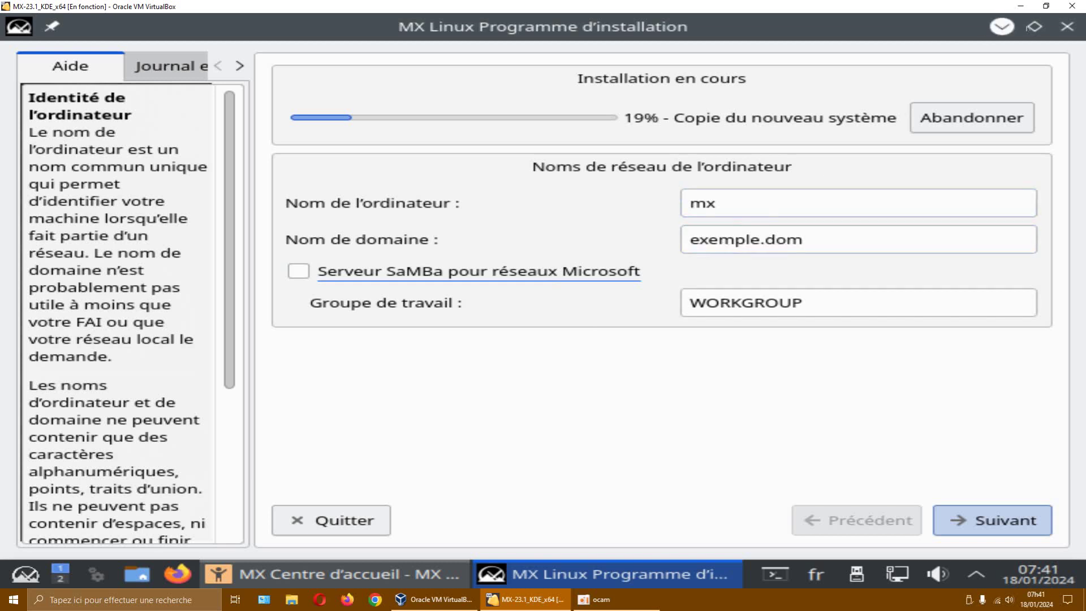
- Restore the installer window from maximised and move it down and to the left
click(1034, 27)
drag(909, 27, 839, 68)
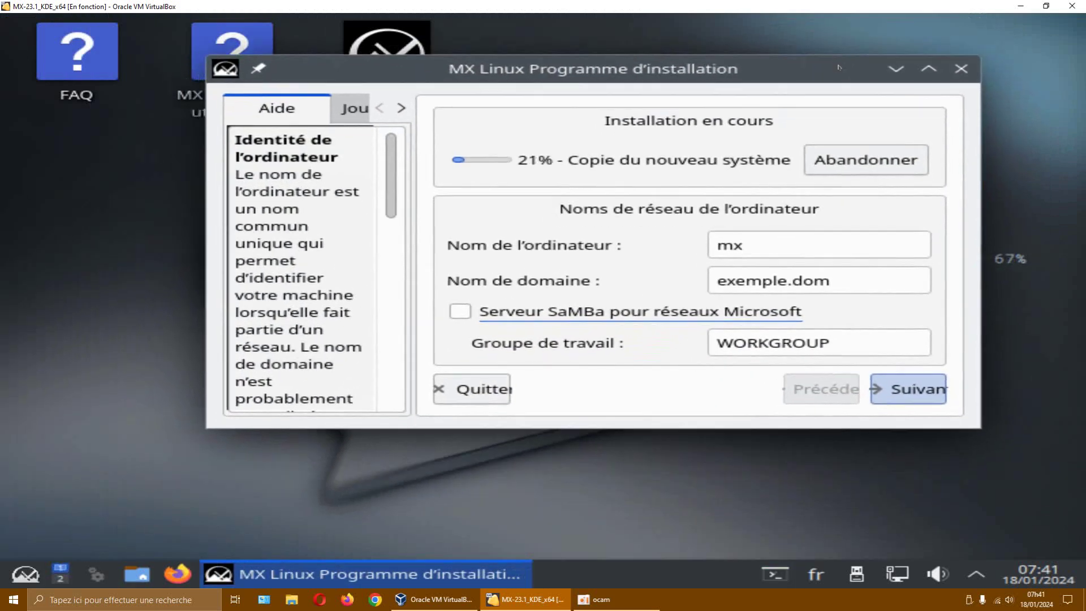
click(26, 573)
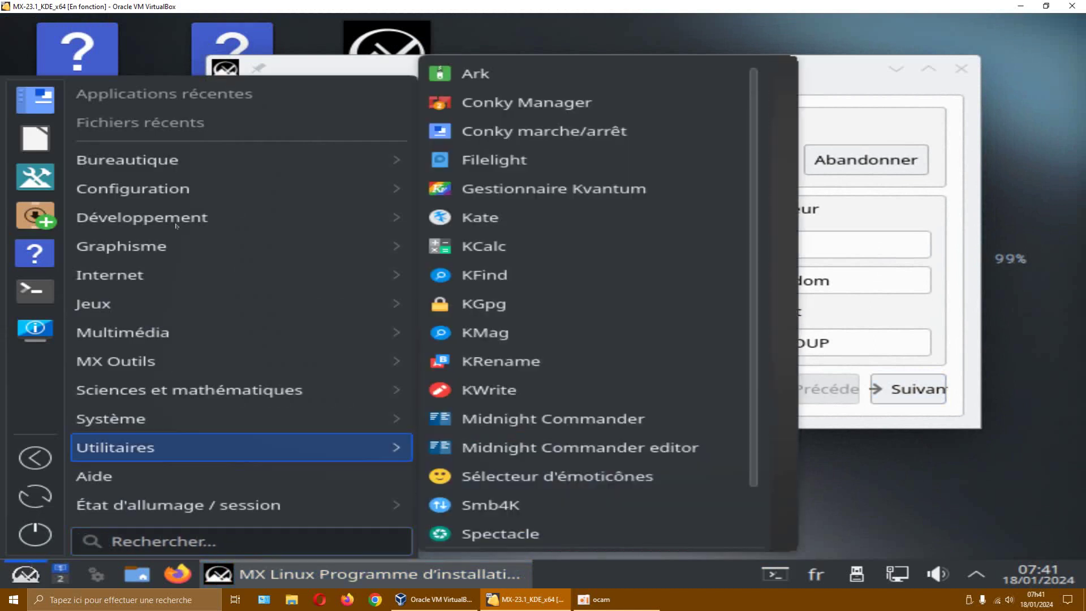
- Launch MX Ajustements from the Configuration menu, then close it again
mouse_move(181, 187)
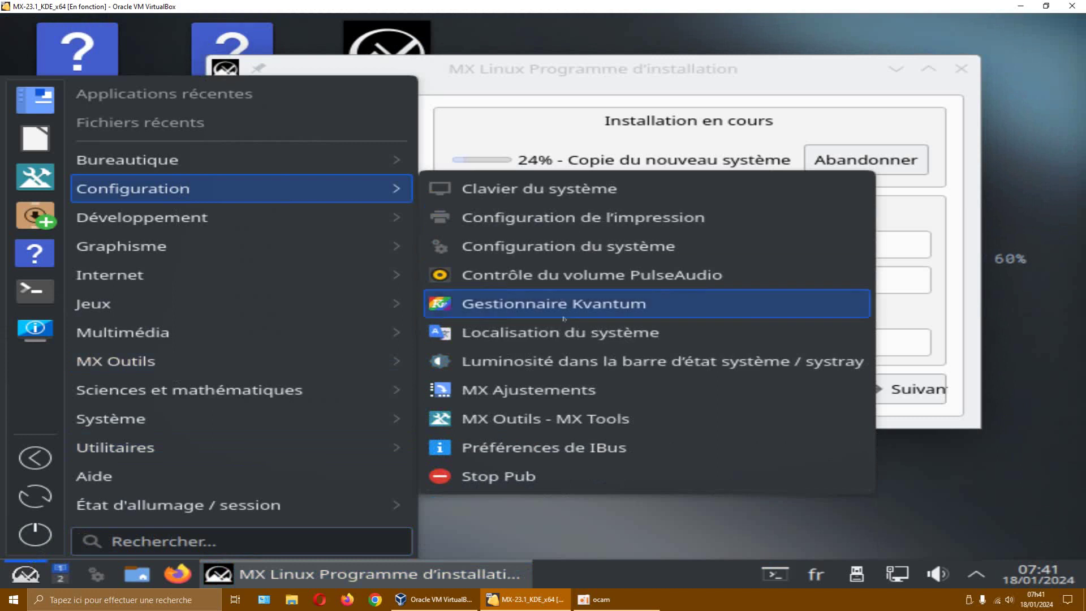
click(529, 390)
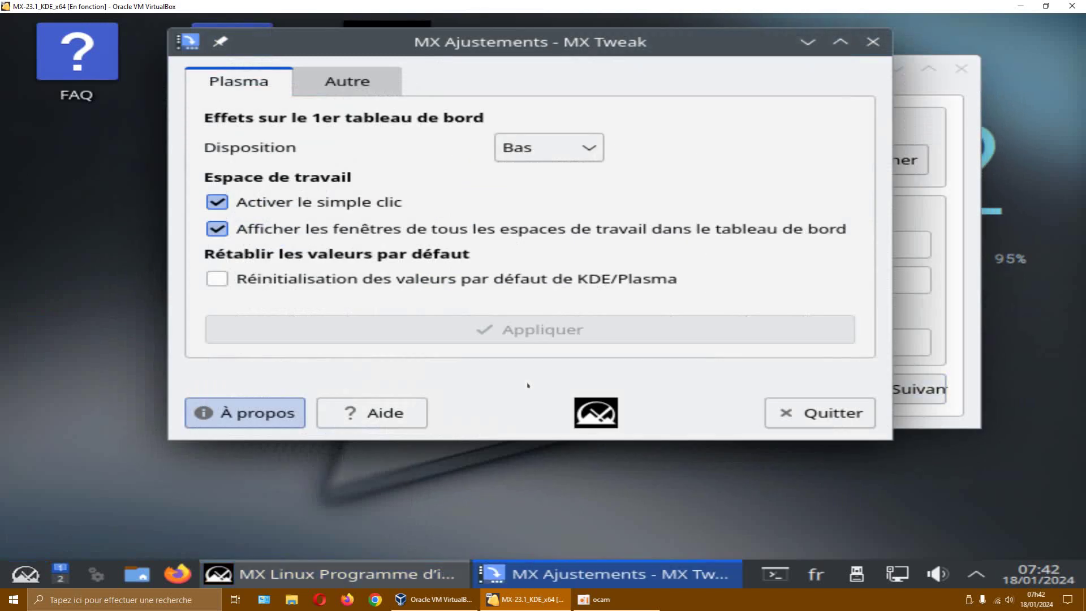
click(873, 42)
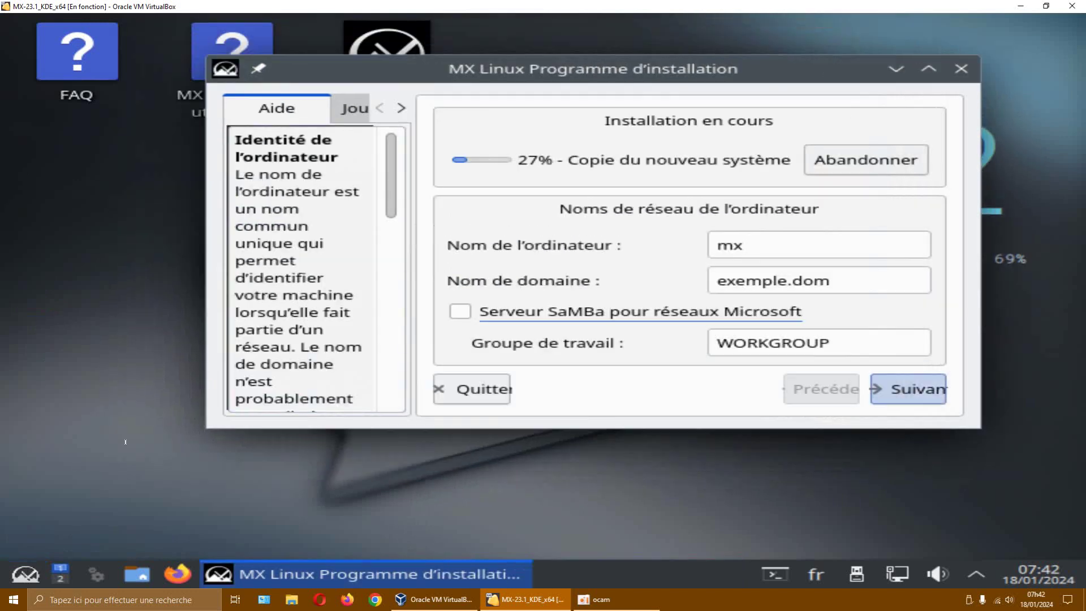
- Start Configuration du système from the launcher's Configuration category
click(26, 574)
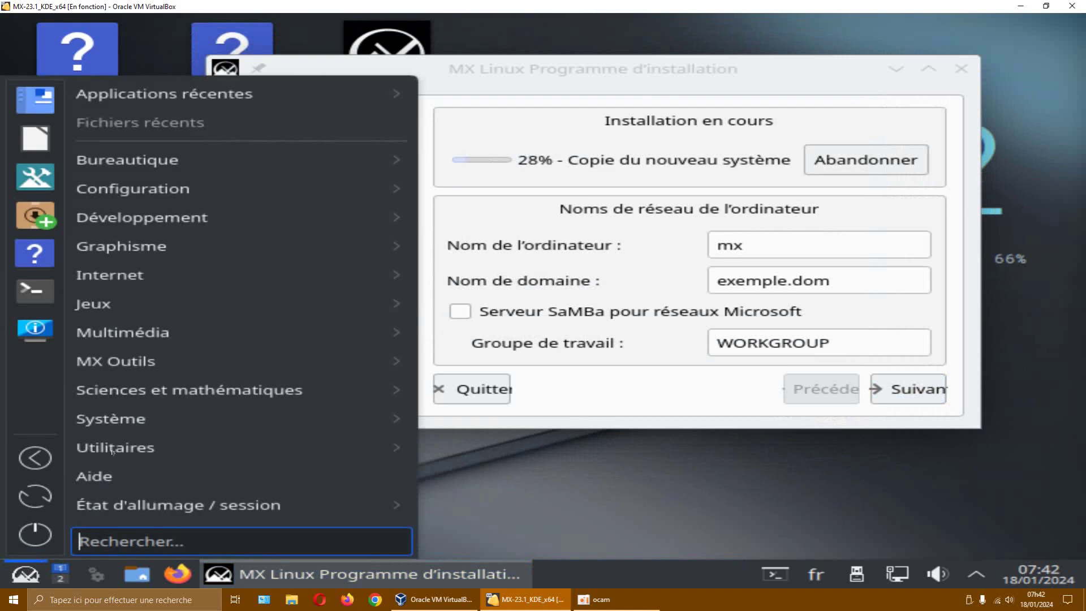
mouse_move(129, 420)
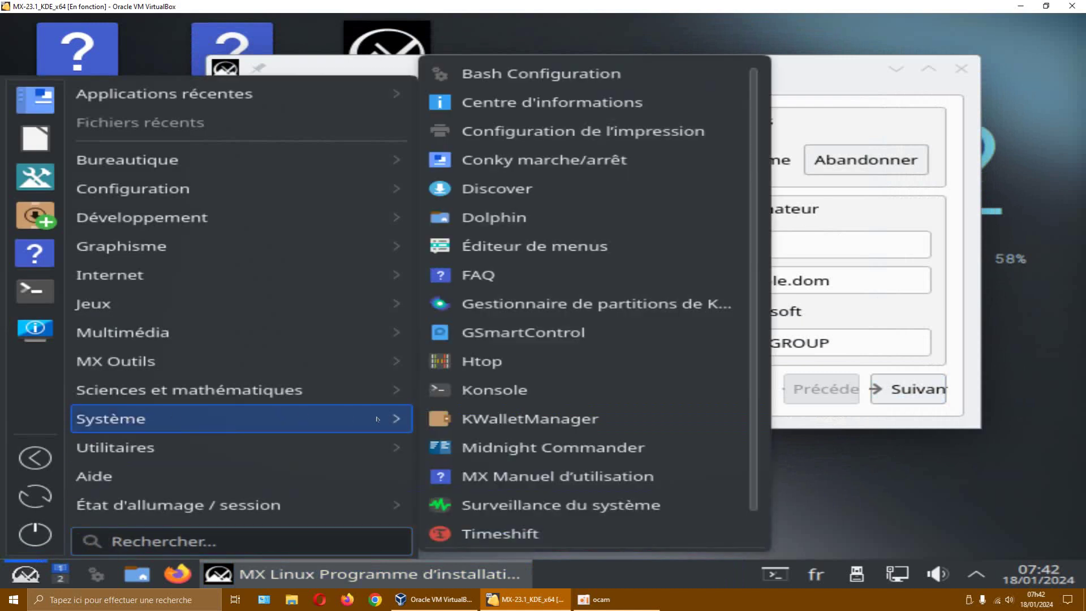
scroll(568, 430, down, 1)
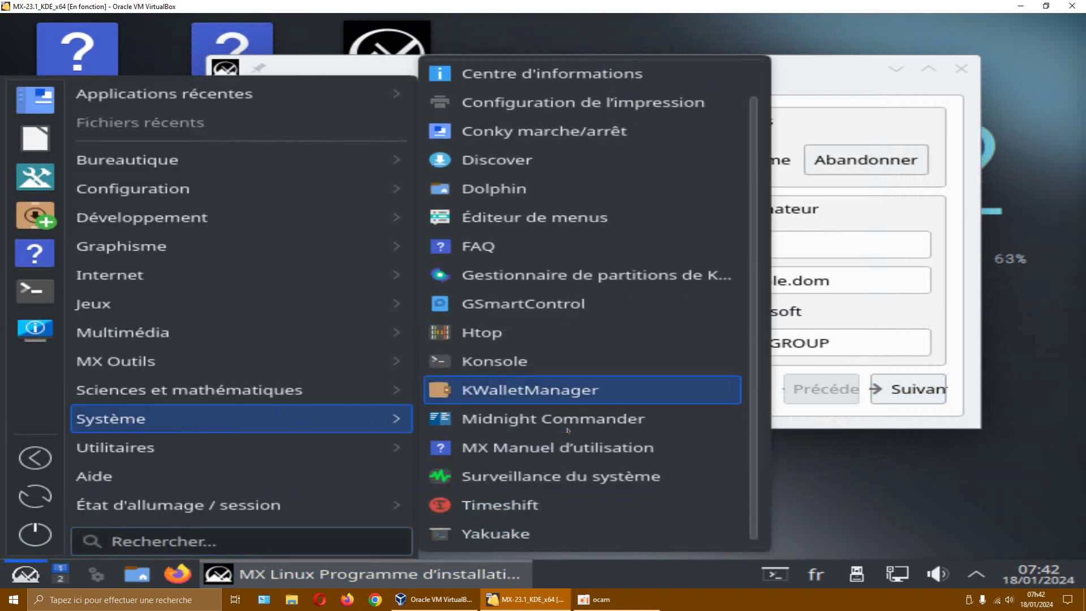
scroll(569, 430, up, 1)
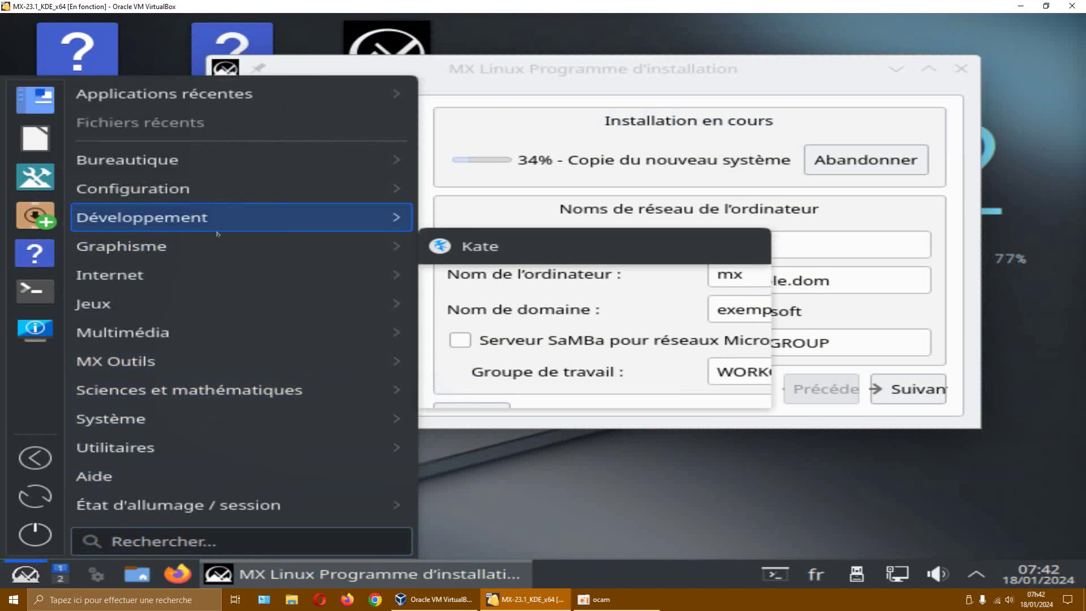
mouse_move(177, 187)
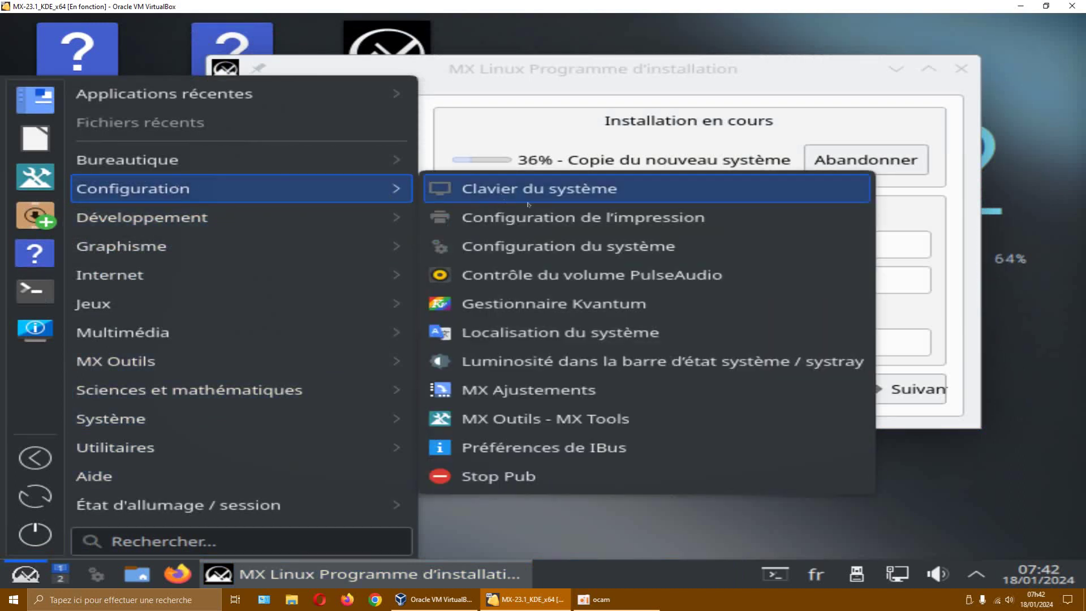
click(546, 248)
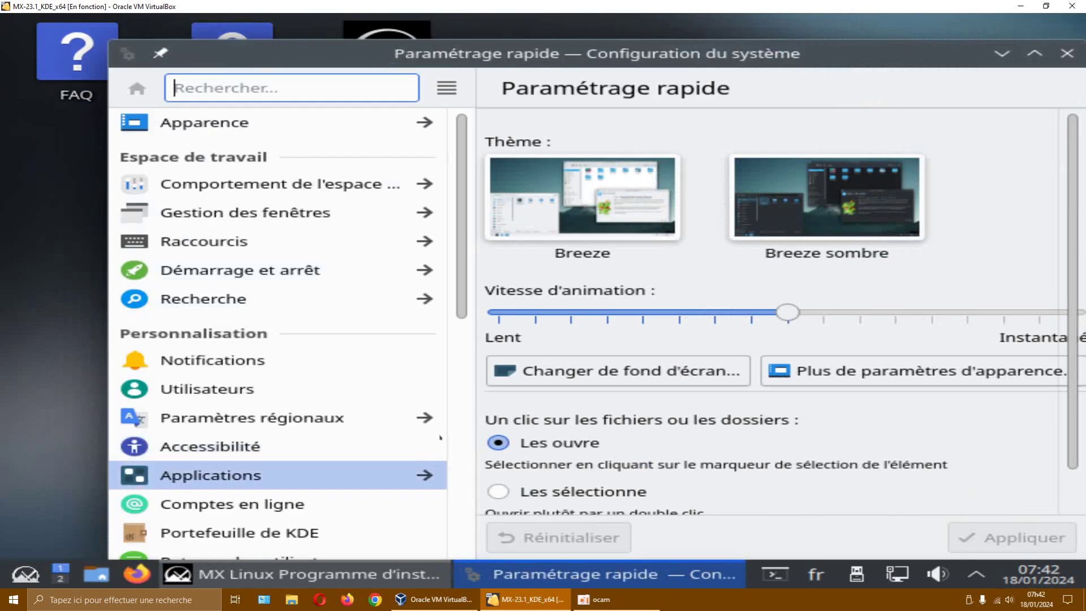
- In Affichage et Écran, try 1280x800 and 1360x768, then apply 1400x1050 (4:3)
scroll(331, 372, down, 1)
scroll(331, 373, down, 5)
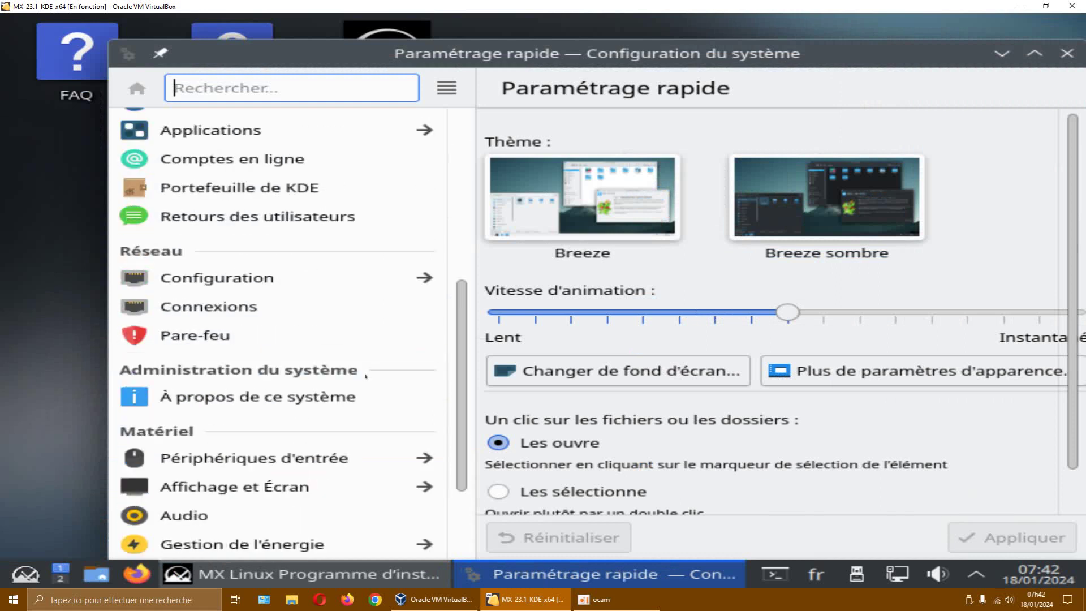
click(266, 356)
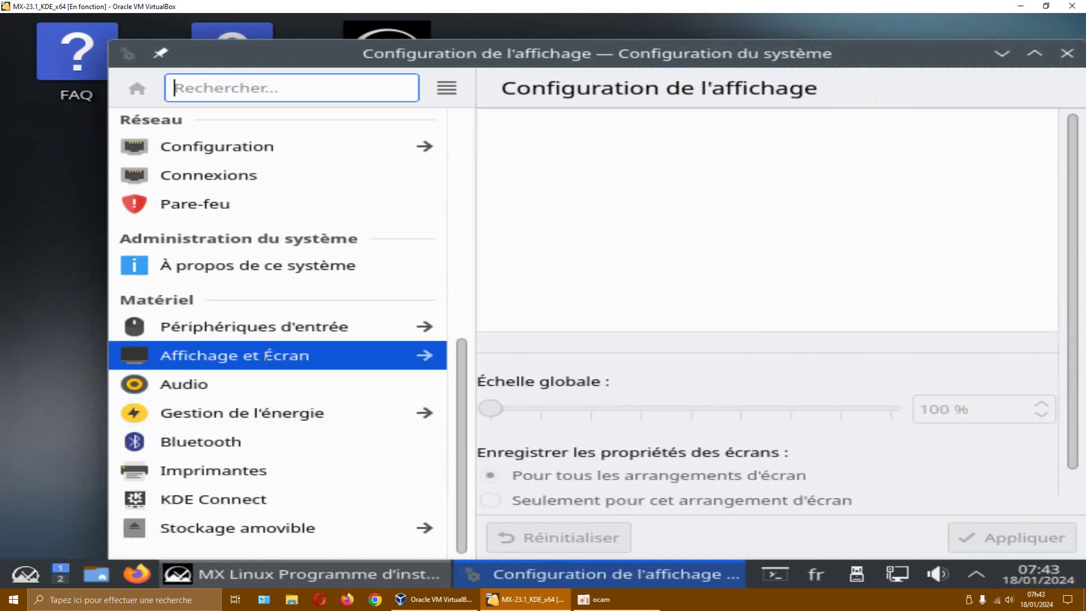
click(544, 400)
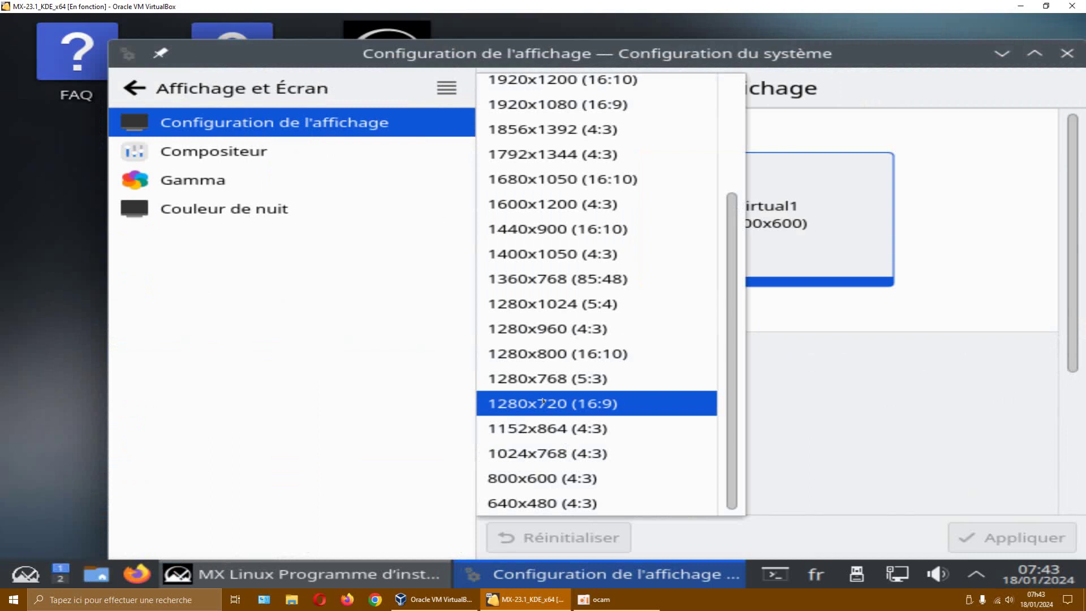
click(550, 354)
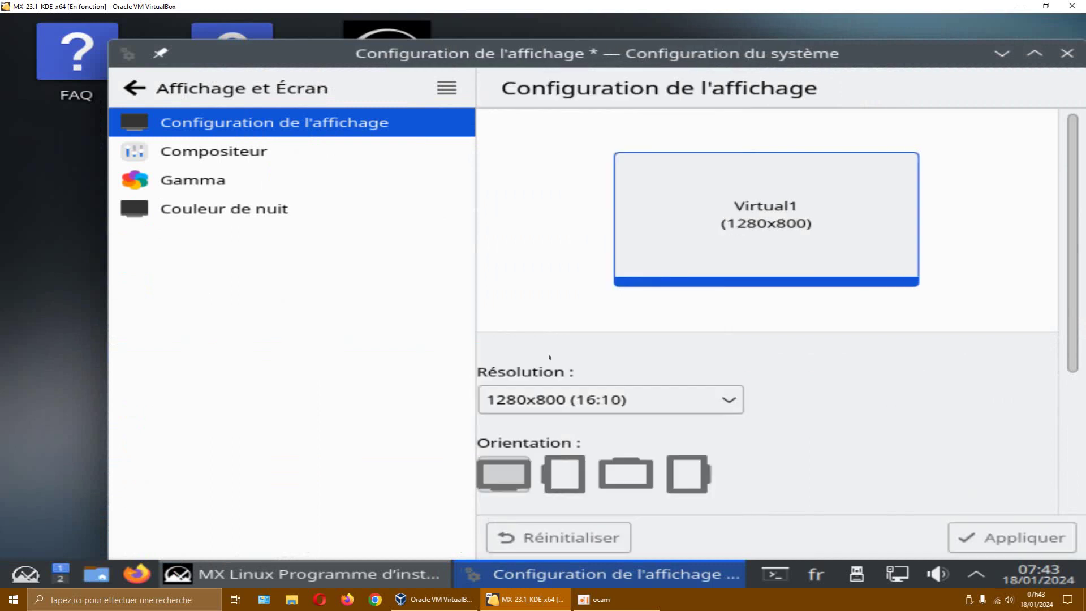
click(567, 399)
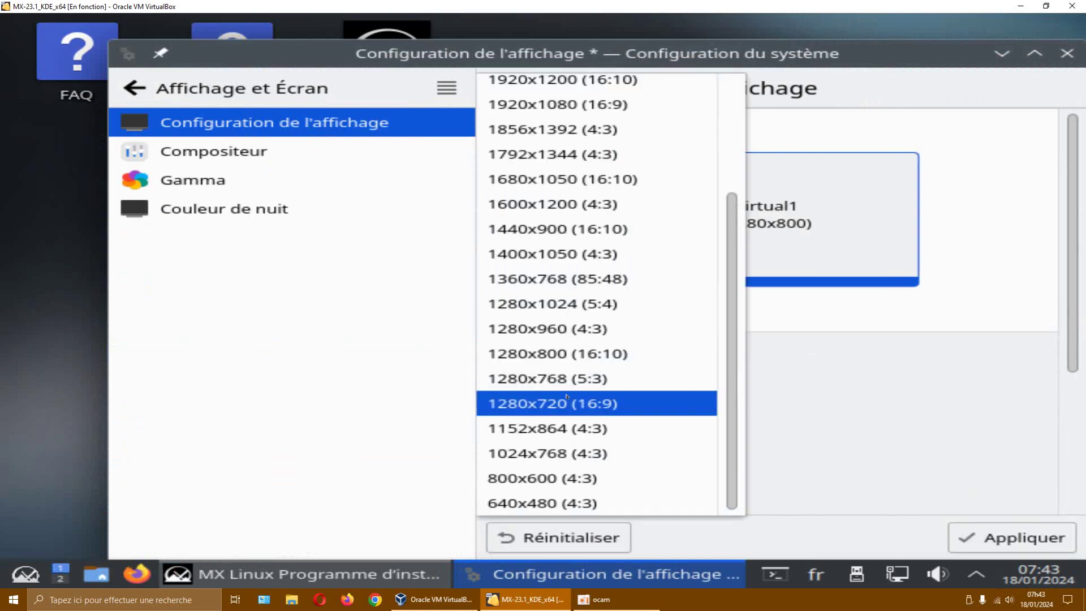
click(566, 279)
click(570, 401)
click(566, 254)
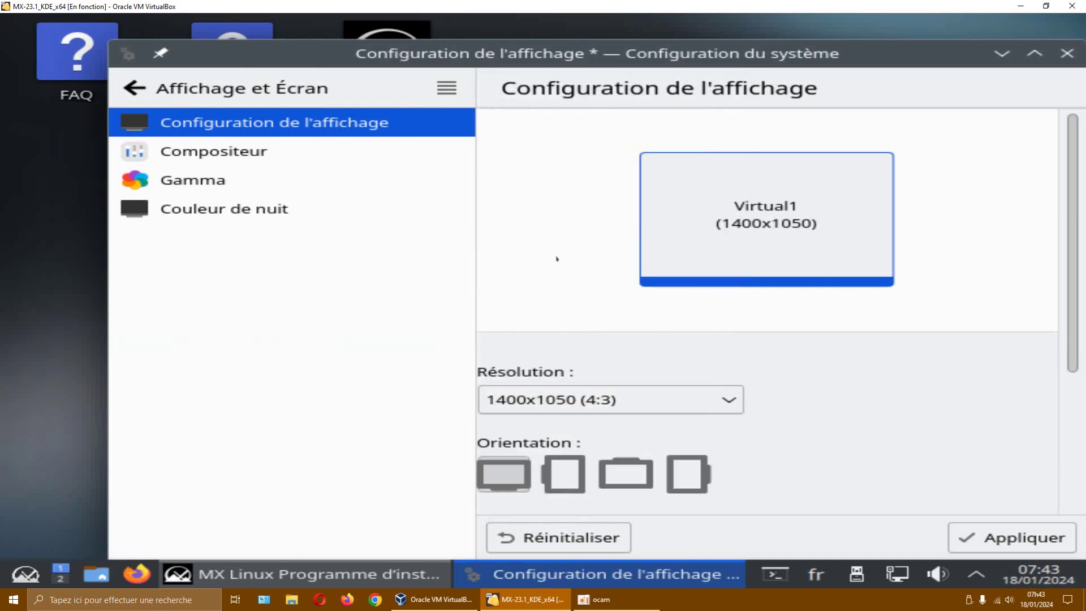
click(1013, 537)
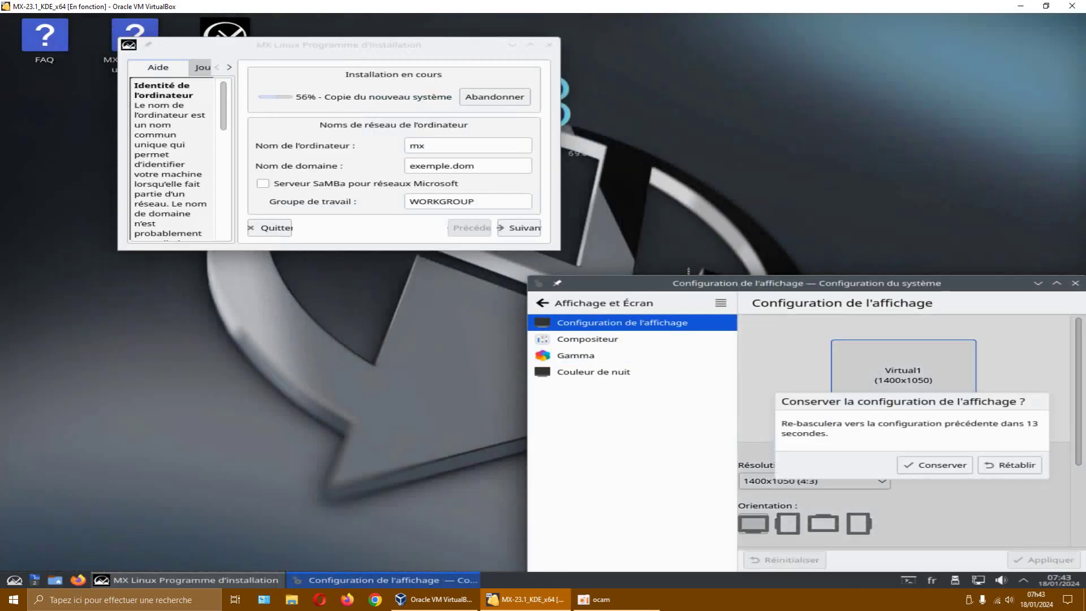
- Keep 1400x1050, close the settings window, and make the installer window taller and wider
click(935, 464)
click(1076, 282)
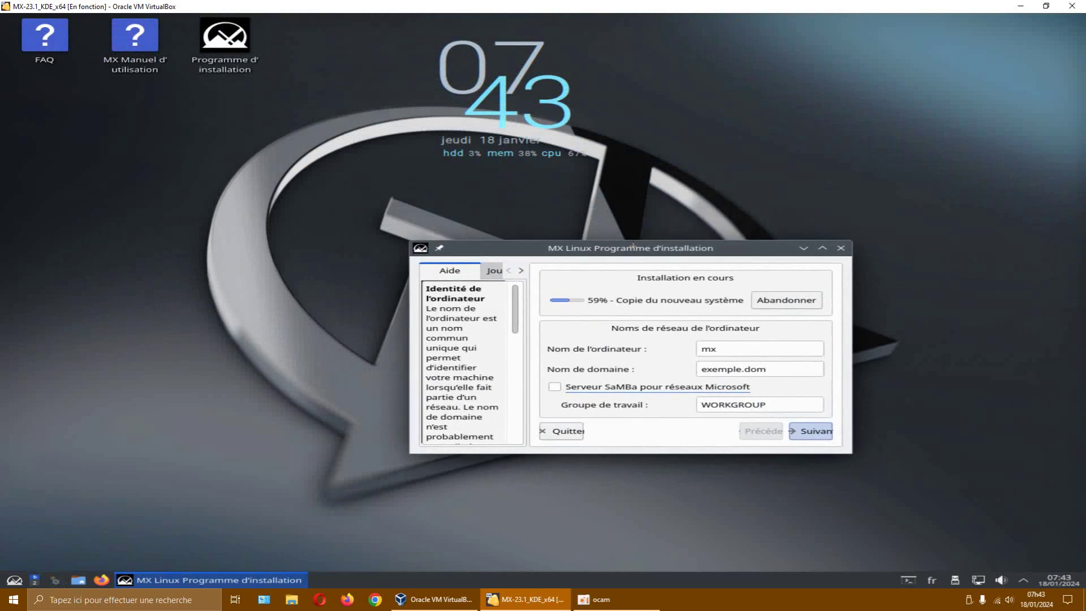
drag(611, 237, 610, 71)
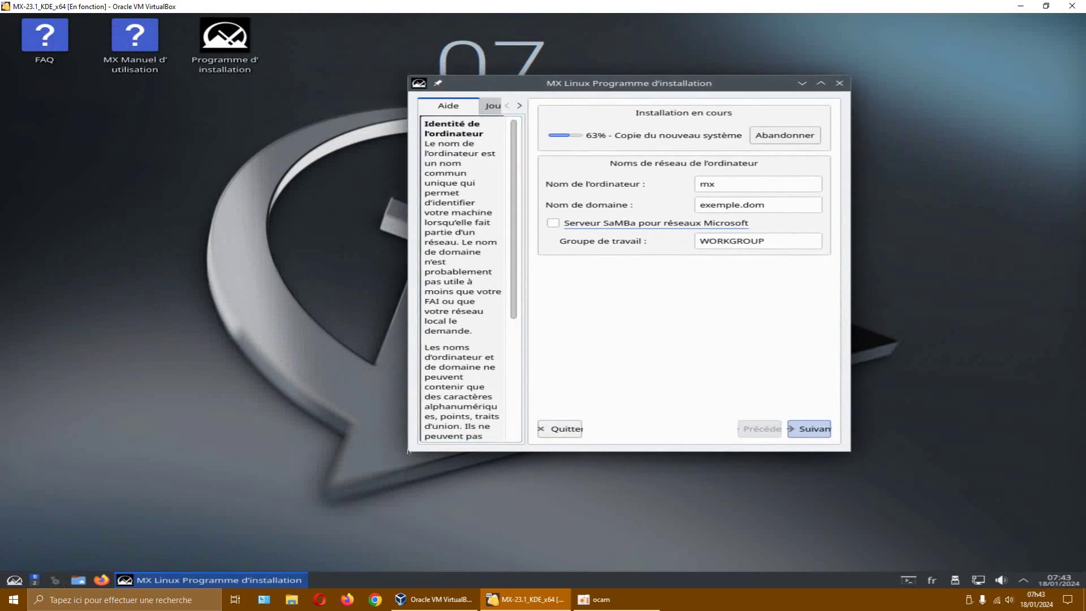
drag(403, 446, 199, 458)
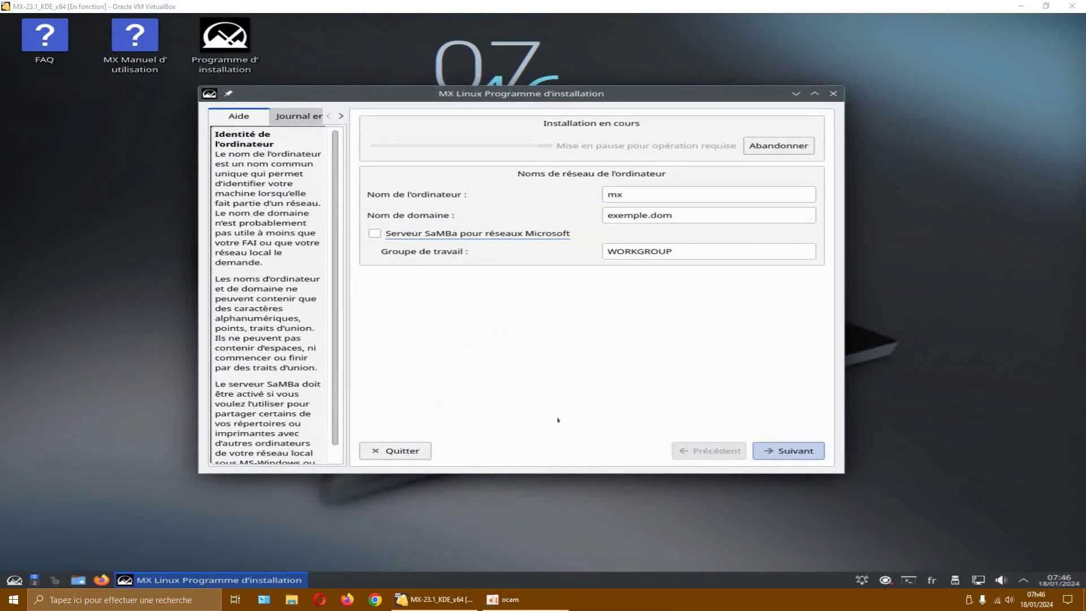
- Set the system clock to local time and disable bluetooth among the startup services
click(772, 451)
click(374, 259)
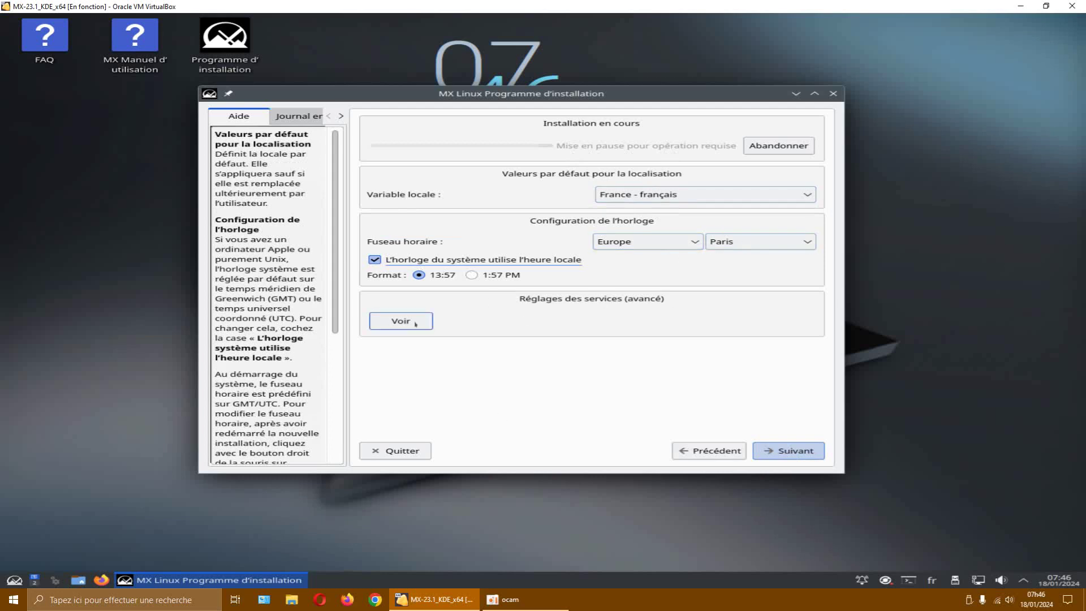
click(434, 322)
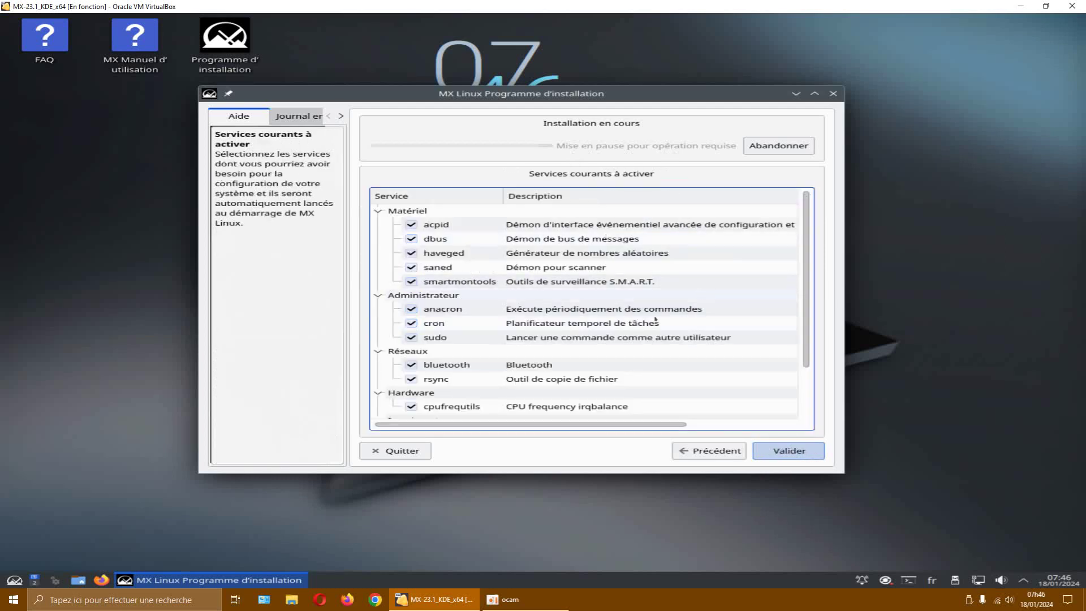
click(411, 365)
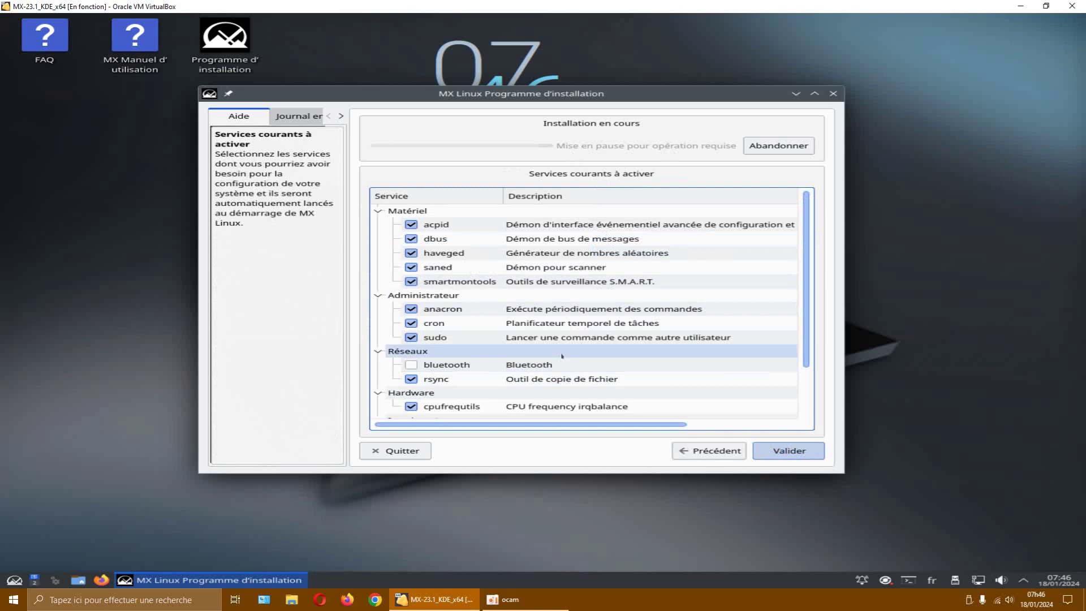
scroll(562, 355, down, 1)
scroll(660, 357, down, 1)
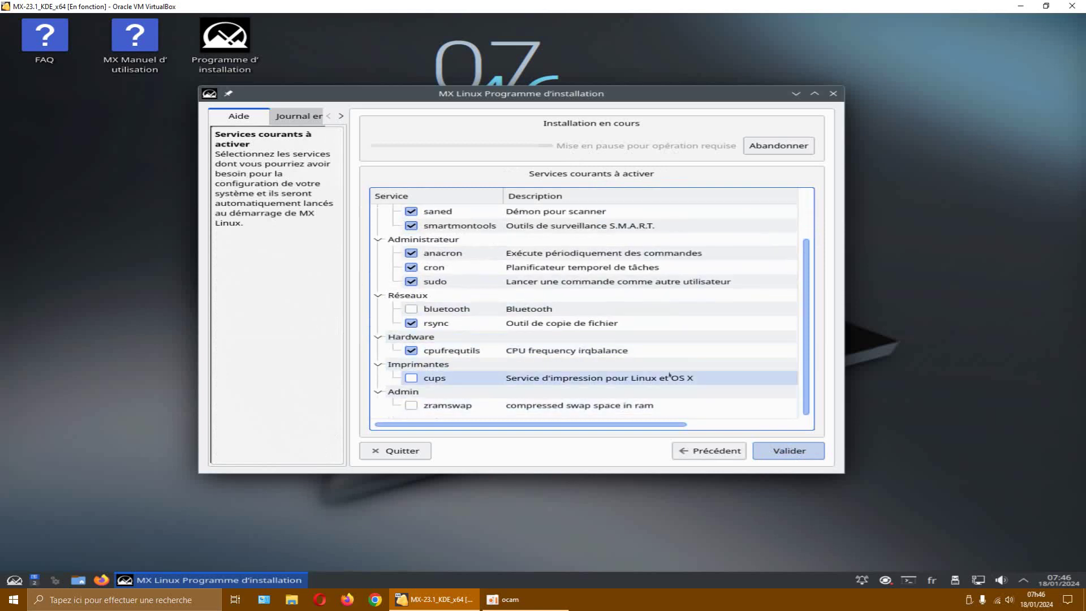
scroll(670, 374, up, 2)
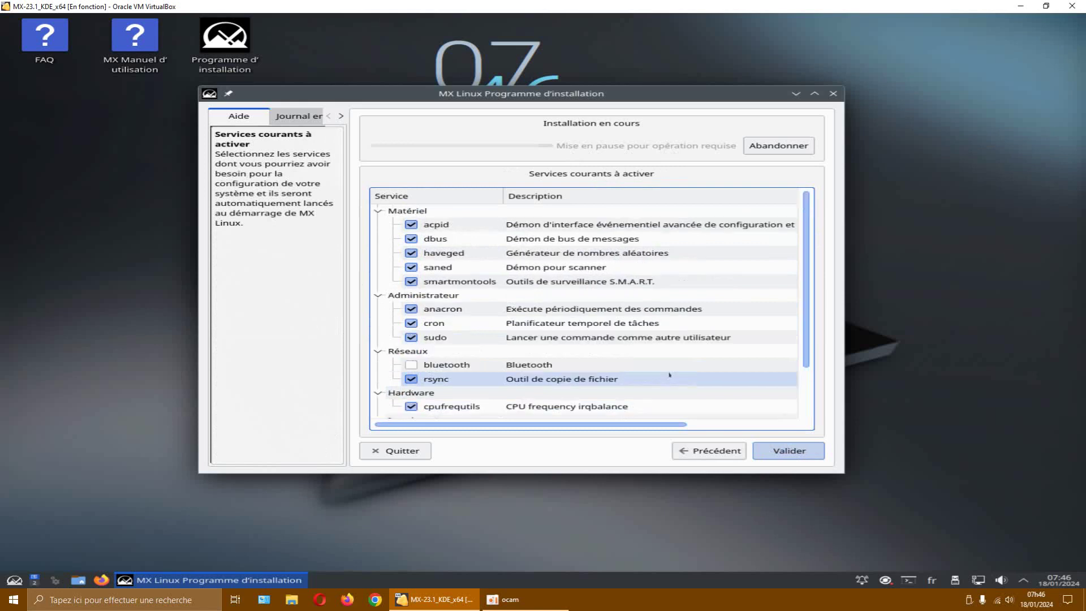
click(770, 451)
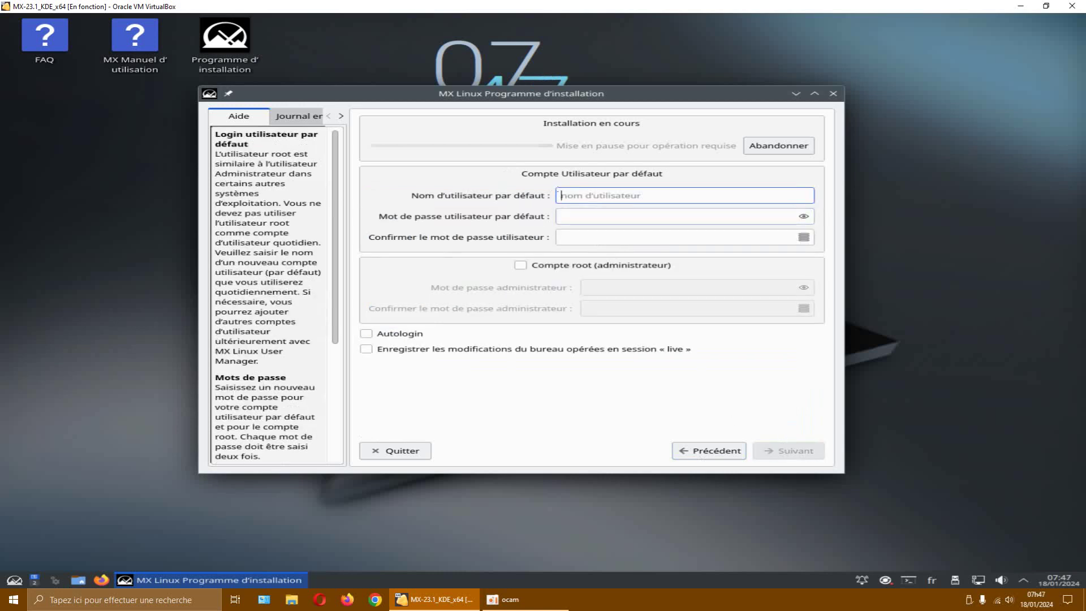
- Enter the default user details 'User' and '23-1KDE' with a password, enabling root account and autologin
text(User)
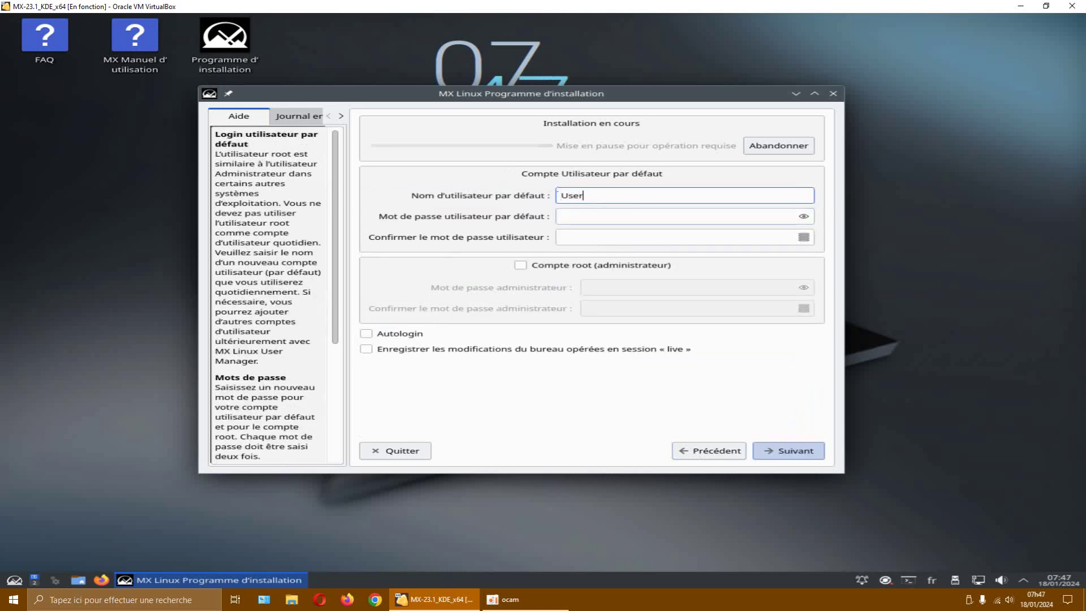
key(Tab)
text(23-1KDE)
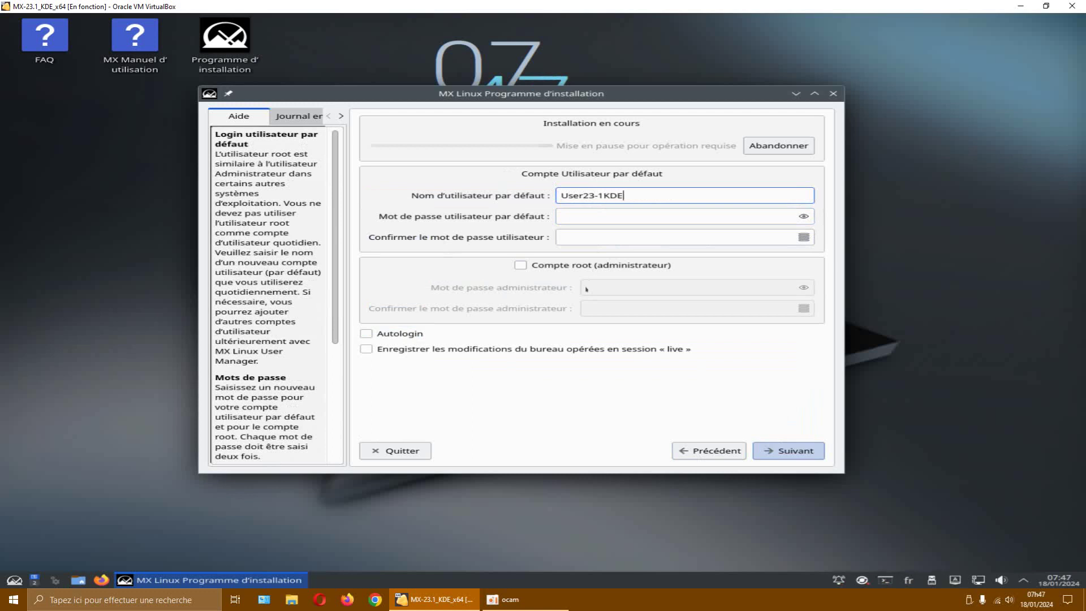
key(Tab)
text(a)
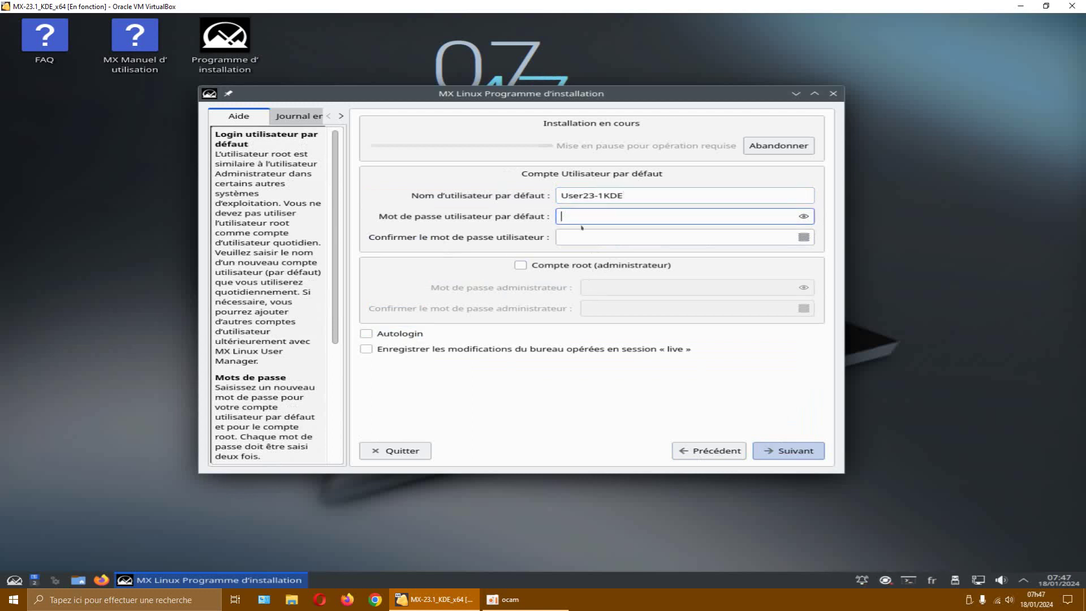
key(Tab)
text(a)
click(521, 265)
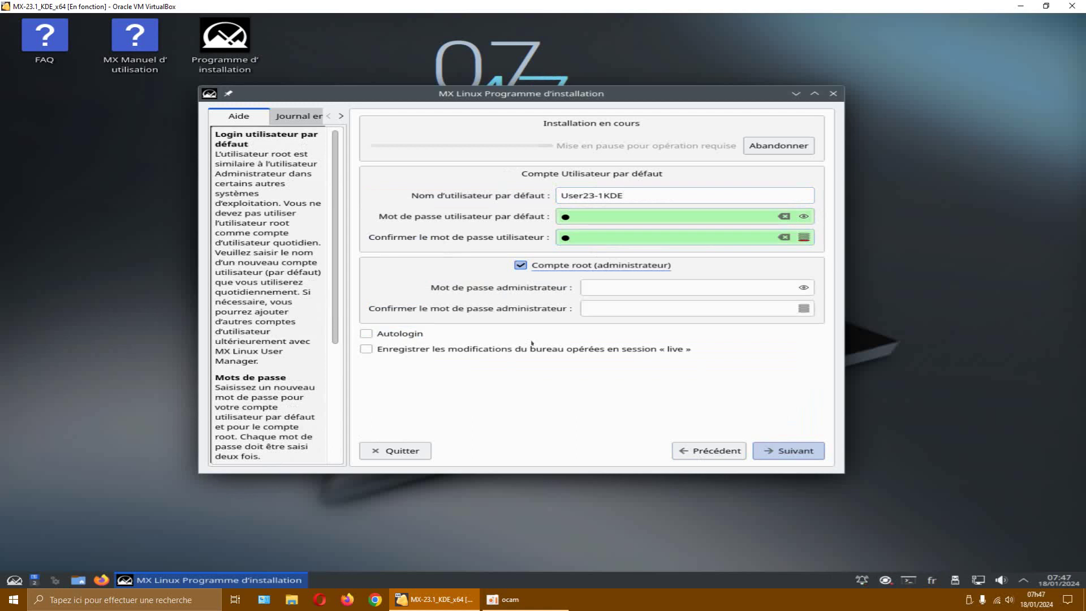
click(407, 334)
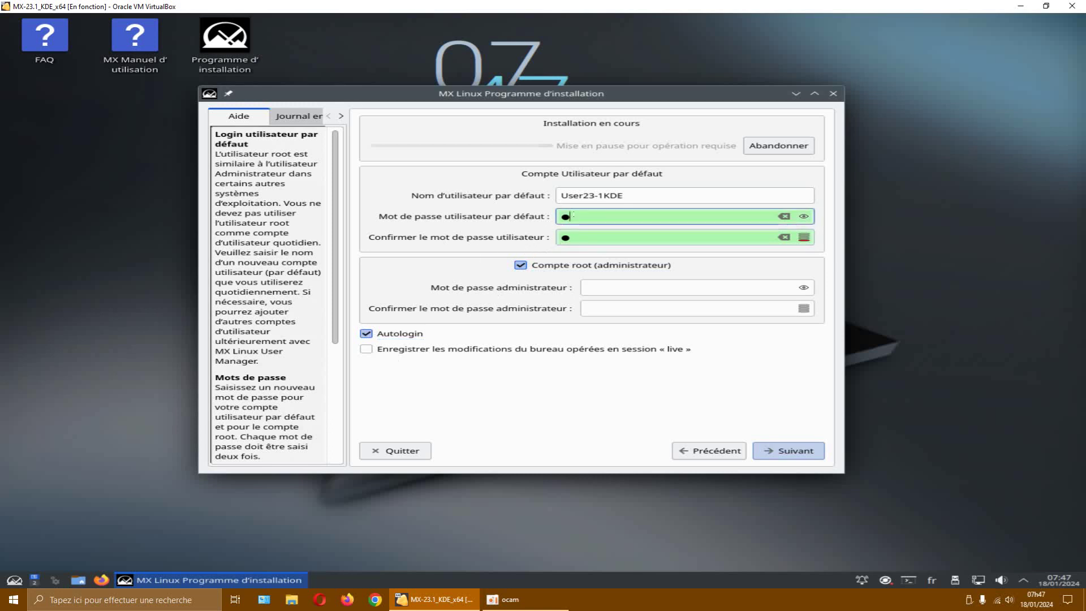
- Clear the user password, enter and confirm the root password, and continue
key(BackSpace)
key(Tab)
click(588, 287)
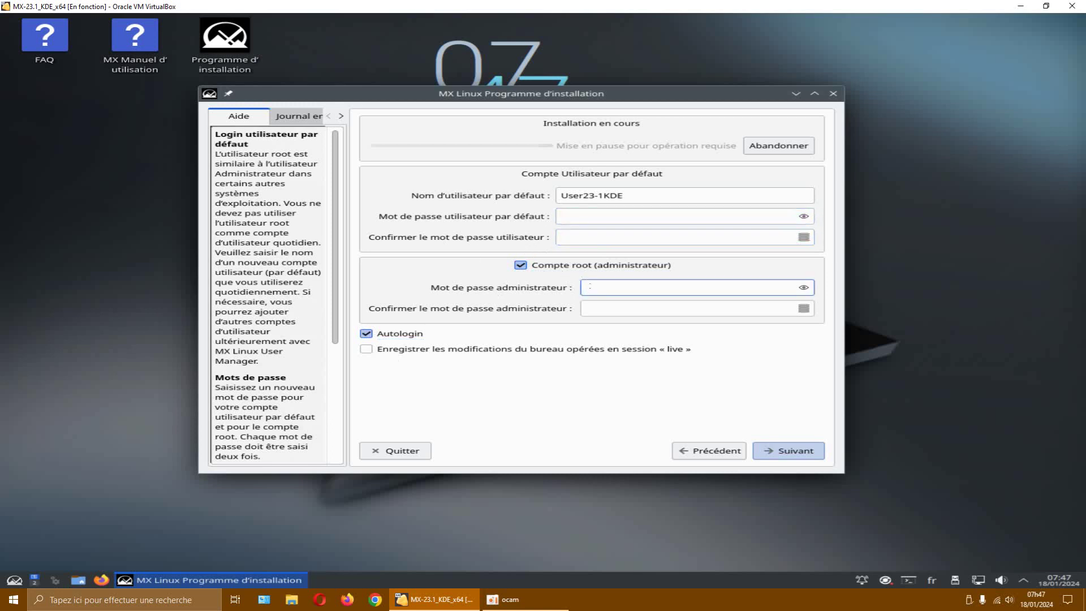
text(a)
key(Tab)
text(a)
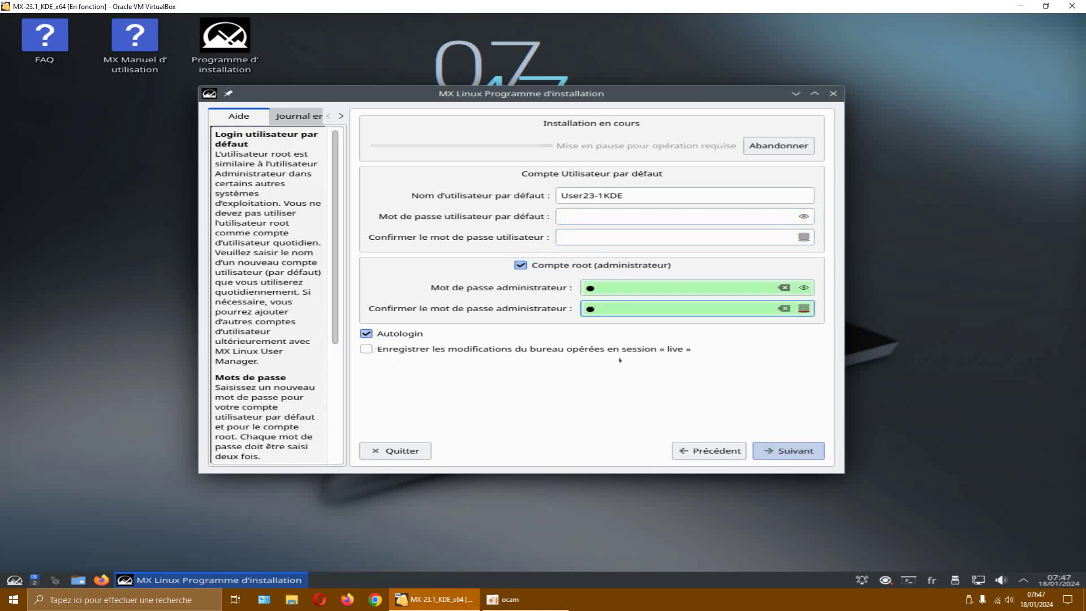
key(Return)
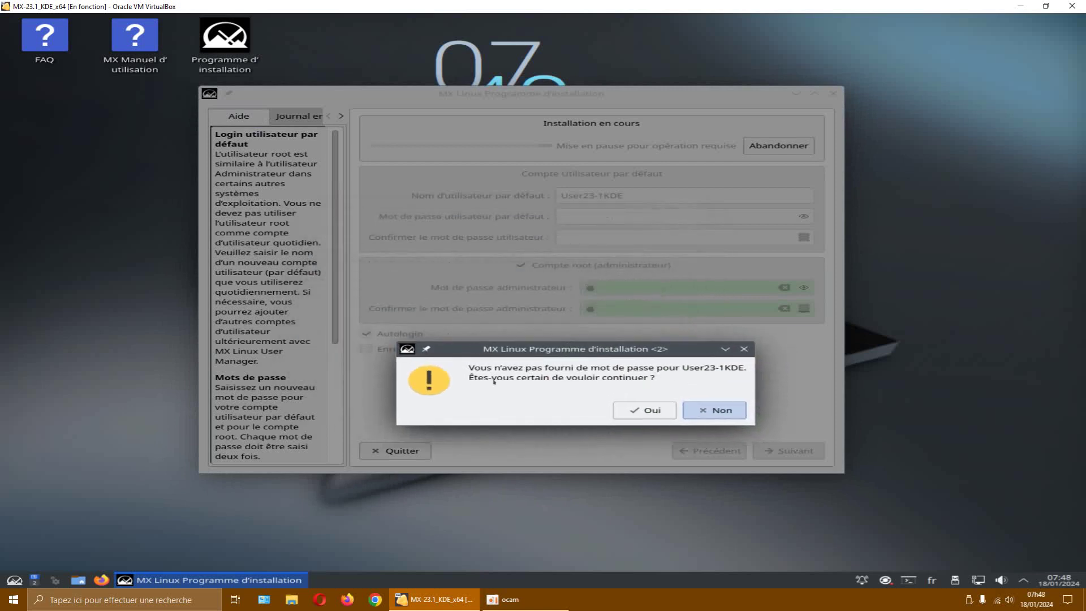
- Decline the missing-password warning, enter the user password, and continue the installation
click(651, 409)
key(Return)
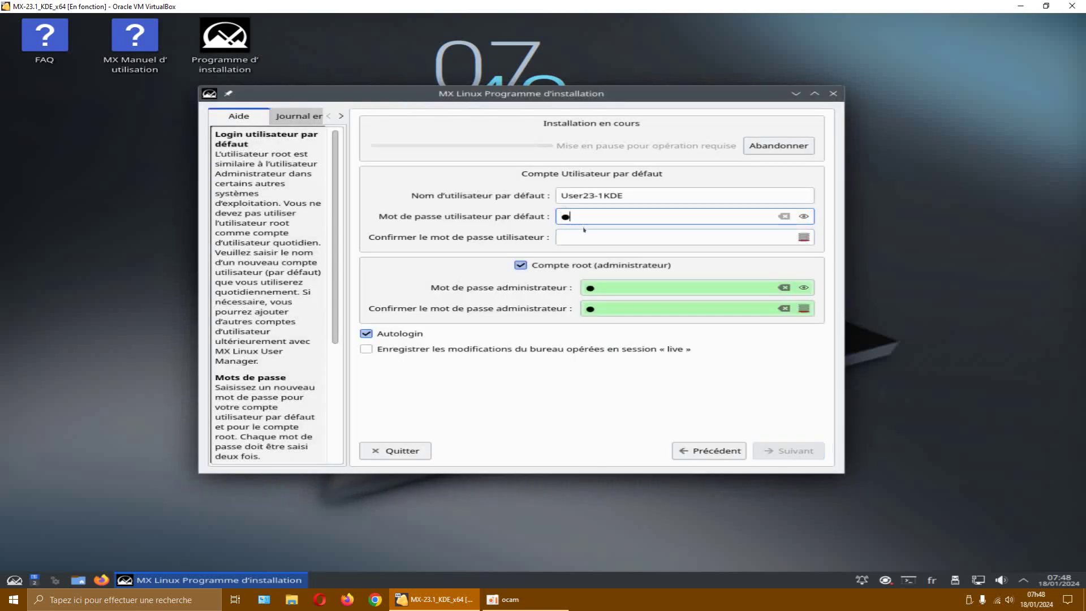
text(a)
key(Tab)
text(a)
key(Return)
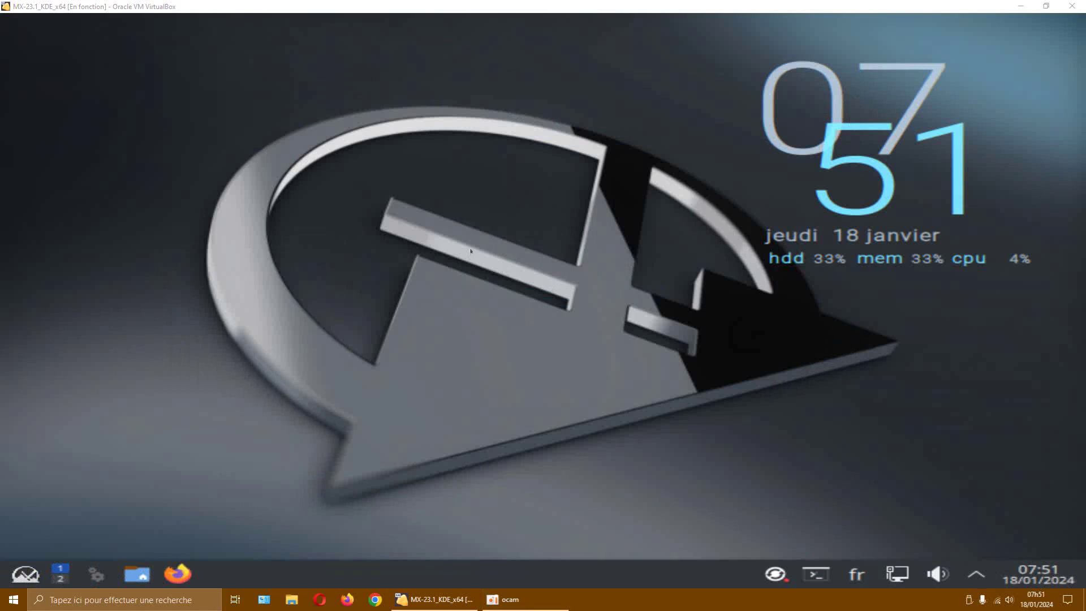
- Remove one virtual desktop from the pager and bring up the desktop's display configuration
right_click(60, 572)
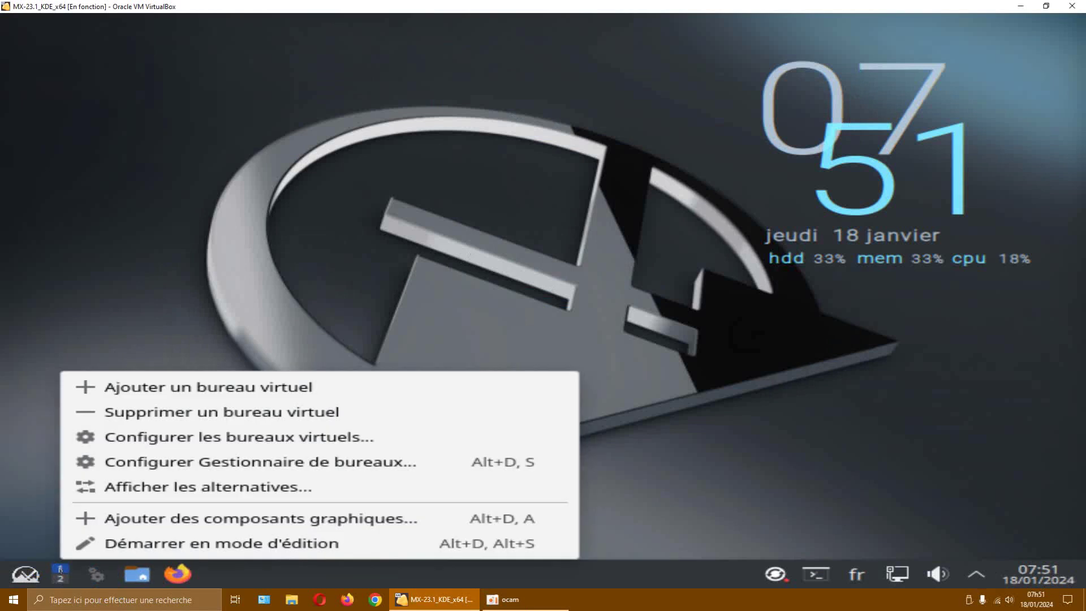
click(199, 420)
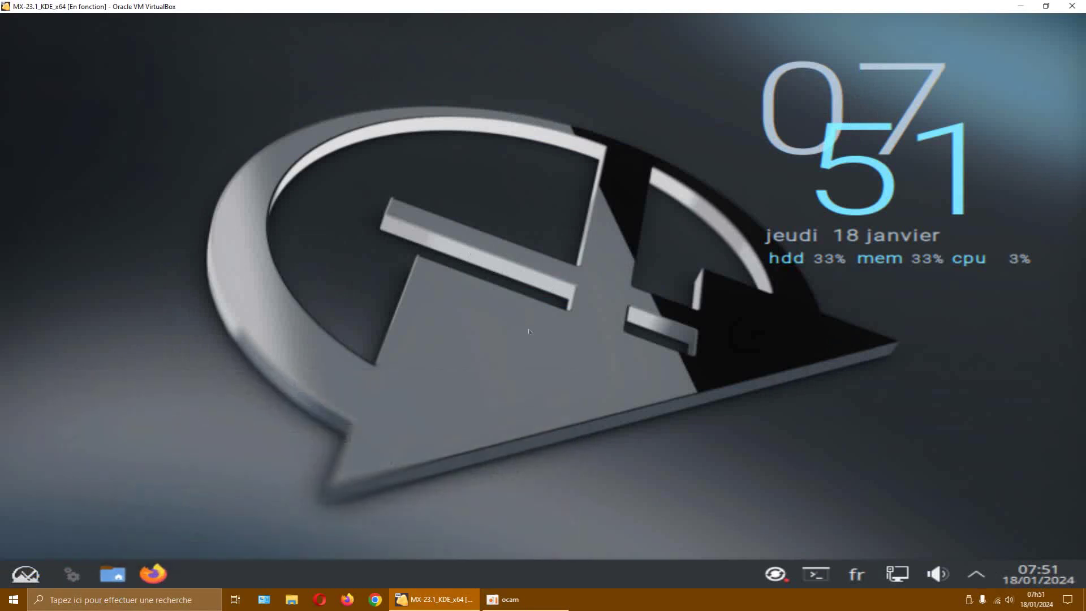
right_click(648, 339)
click(648, 344)
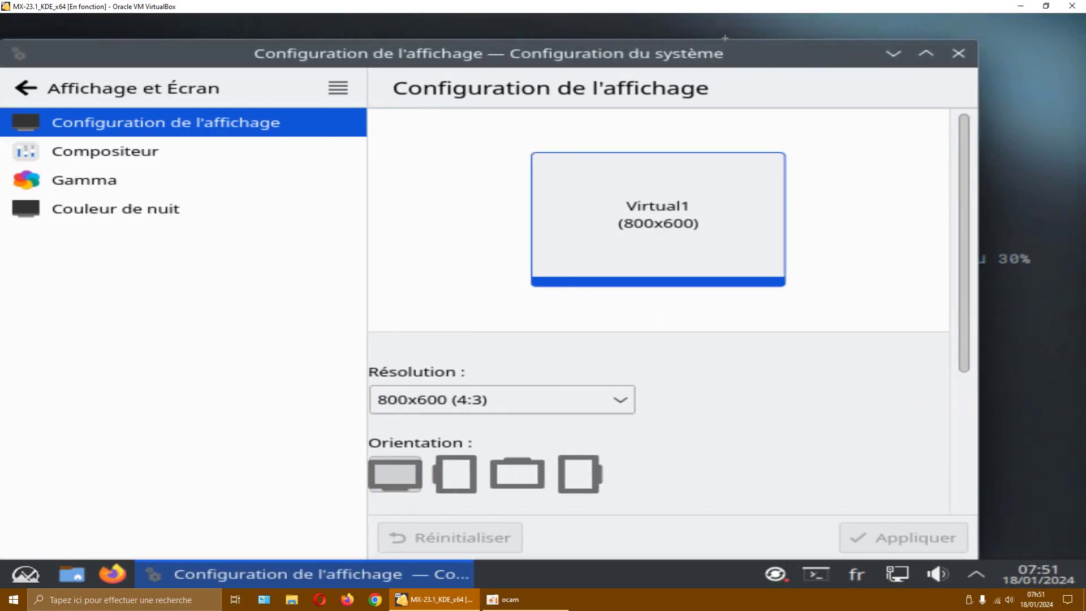
- Try the 1440x900 and 1792x1344 resolutions, reverting to the previous 800x600
click(591, 401)
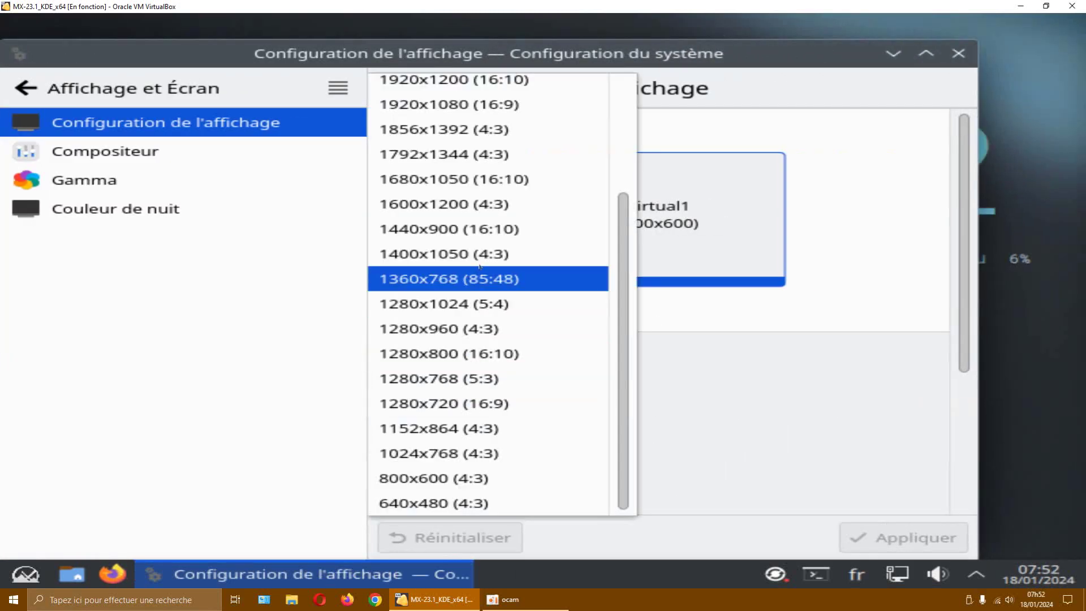
click(474, 231)
click(474, 230)
click(486, 399)
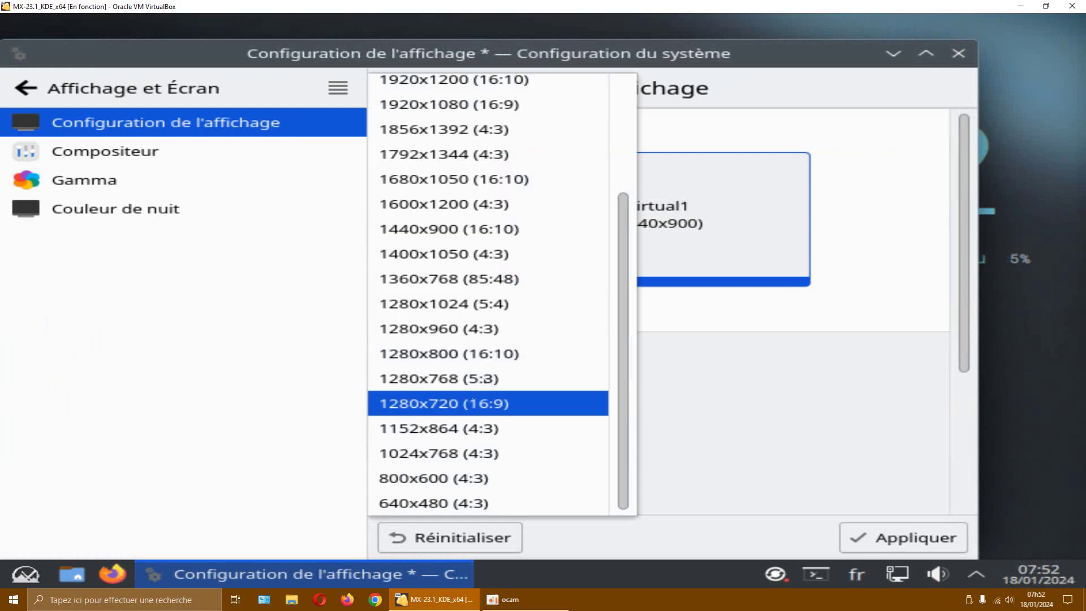
click(497, 157)
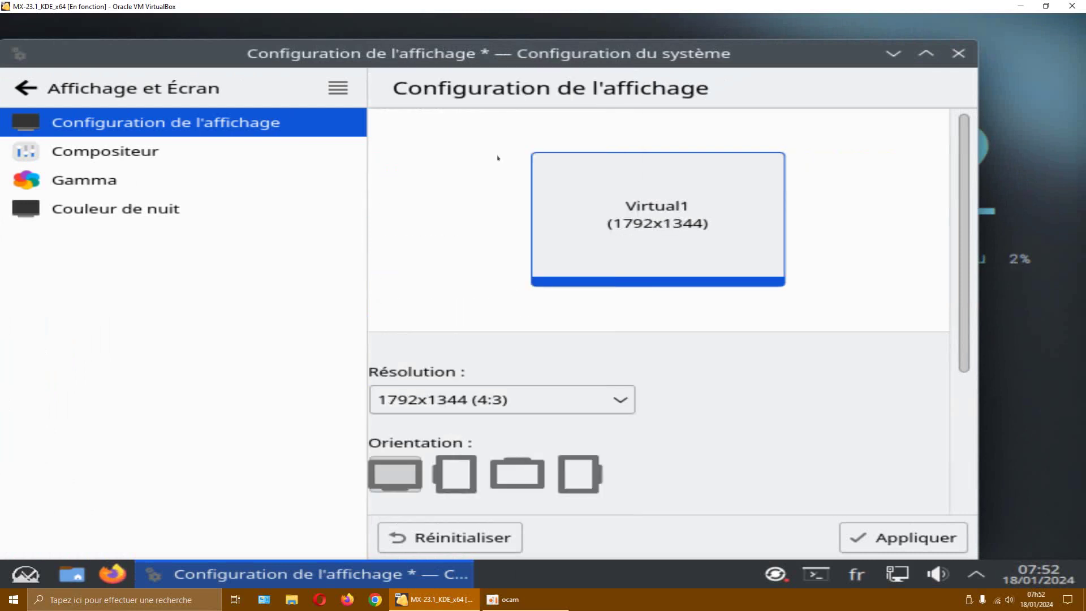
click(907, 539)
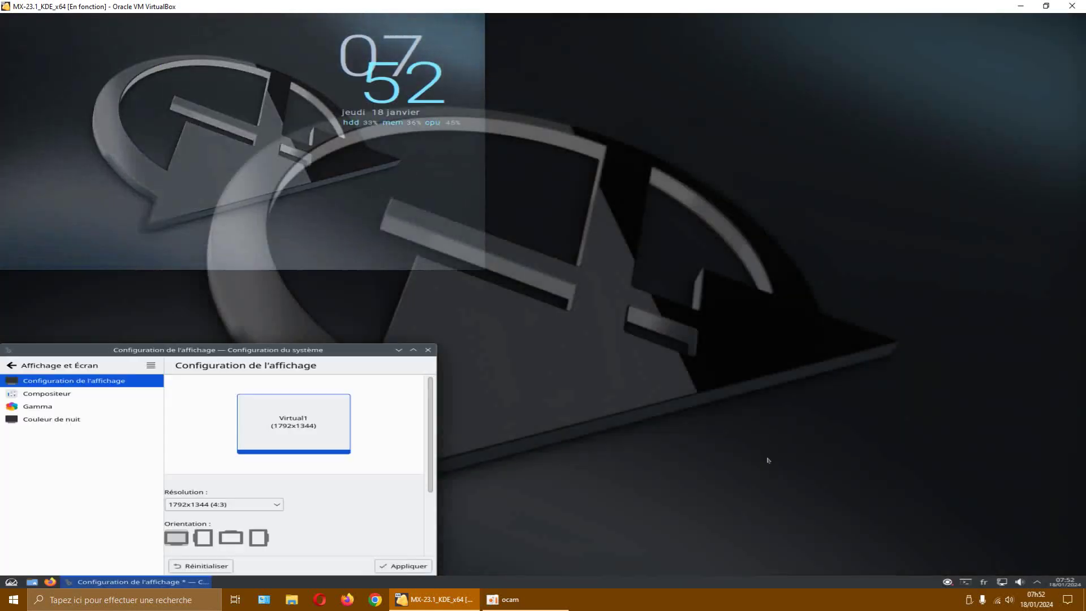
click(366, 492)
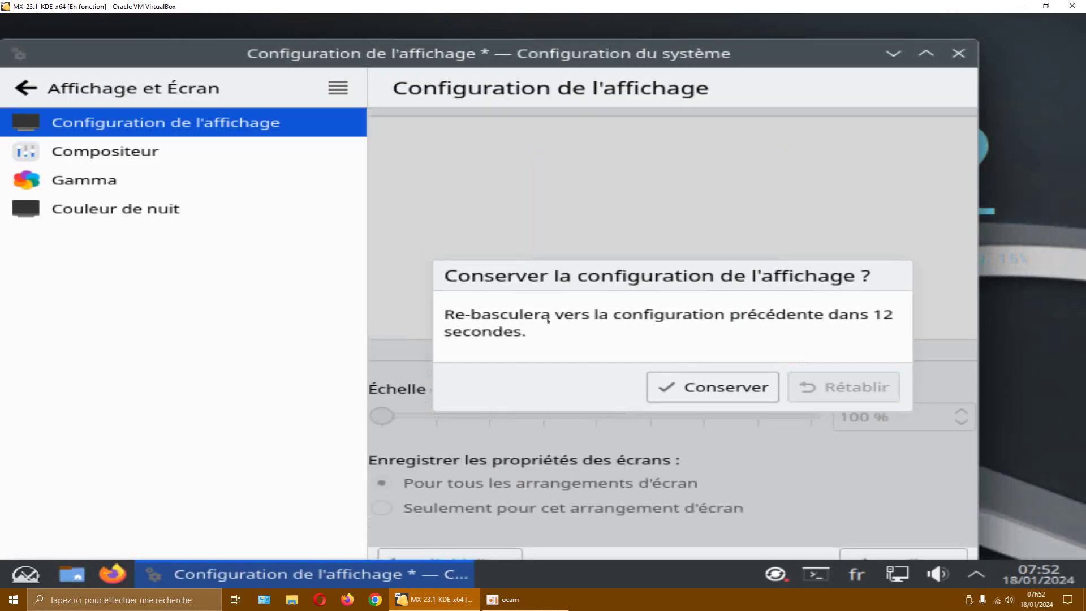
- Apply and keep the 1280x1024 resolution, then close the display settings
click(518, 400)
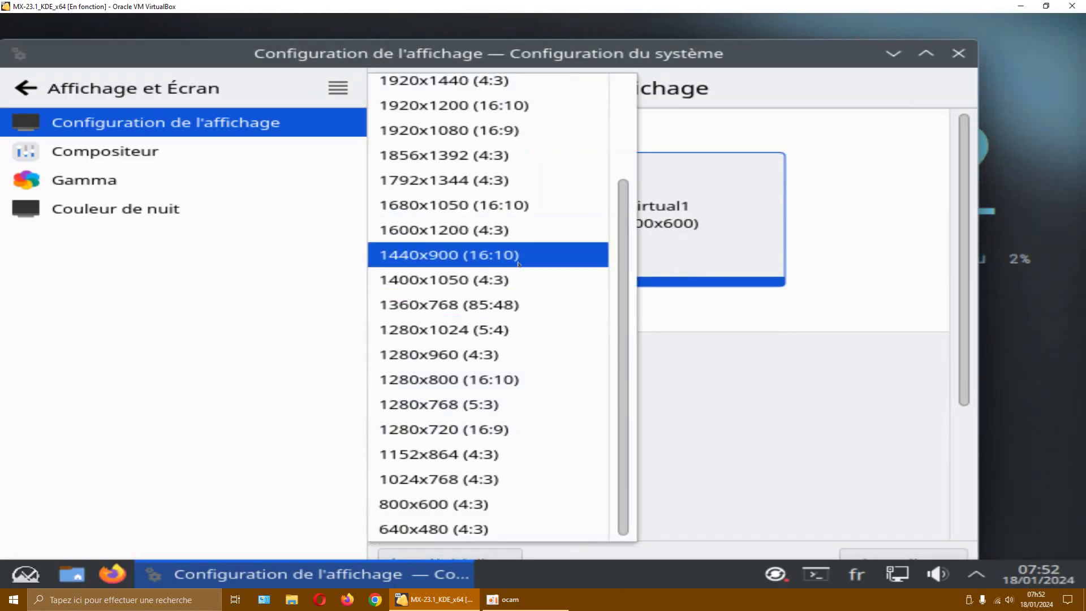
click(504, 331)
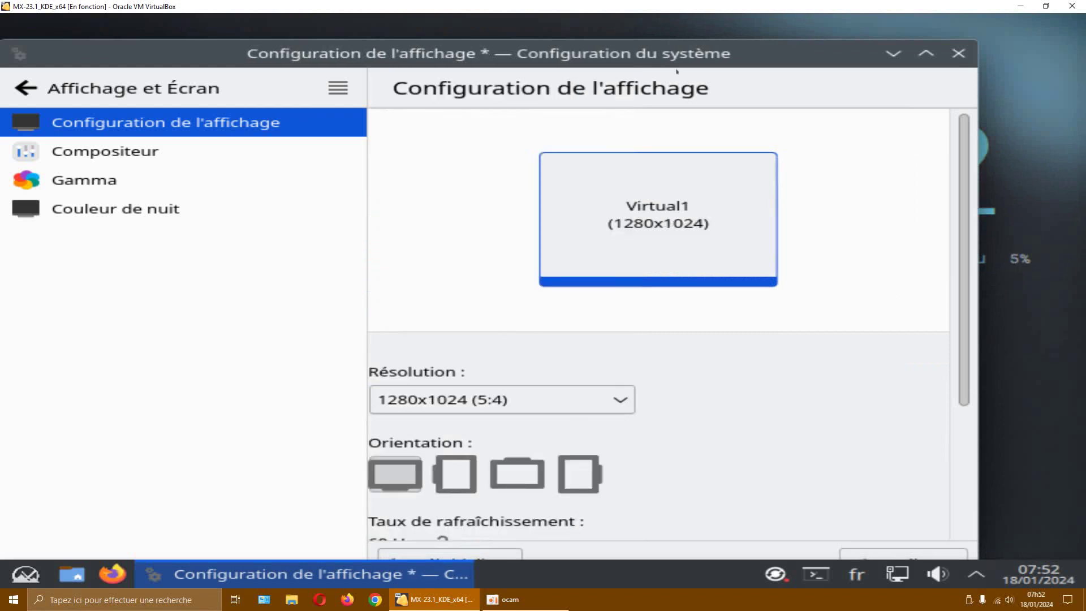
click(916, 533)
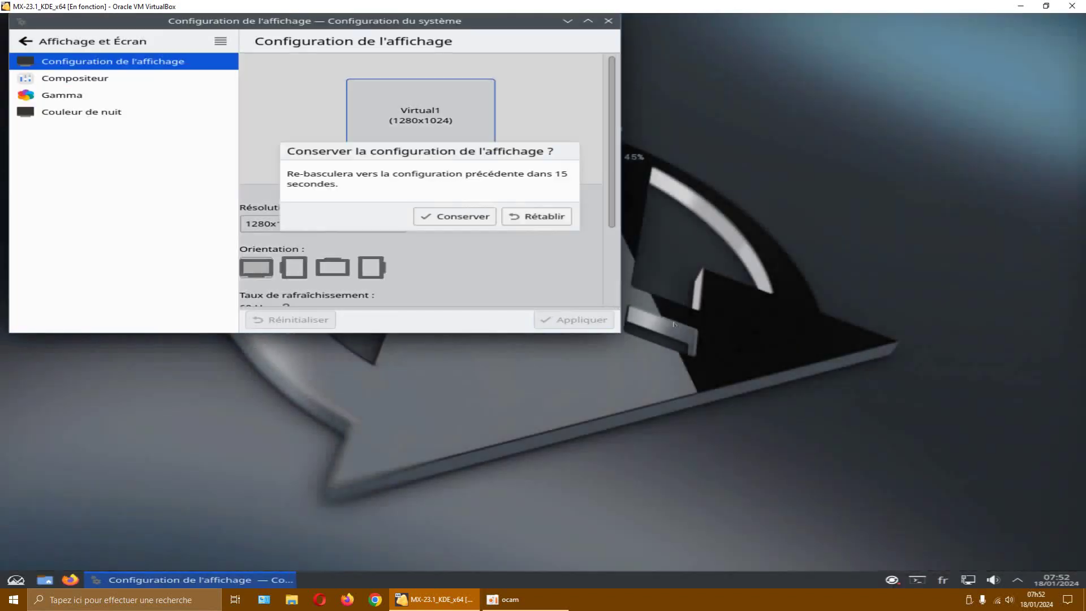
click(466, 220)
click(609, 21)
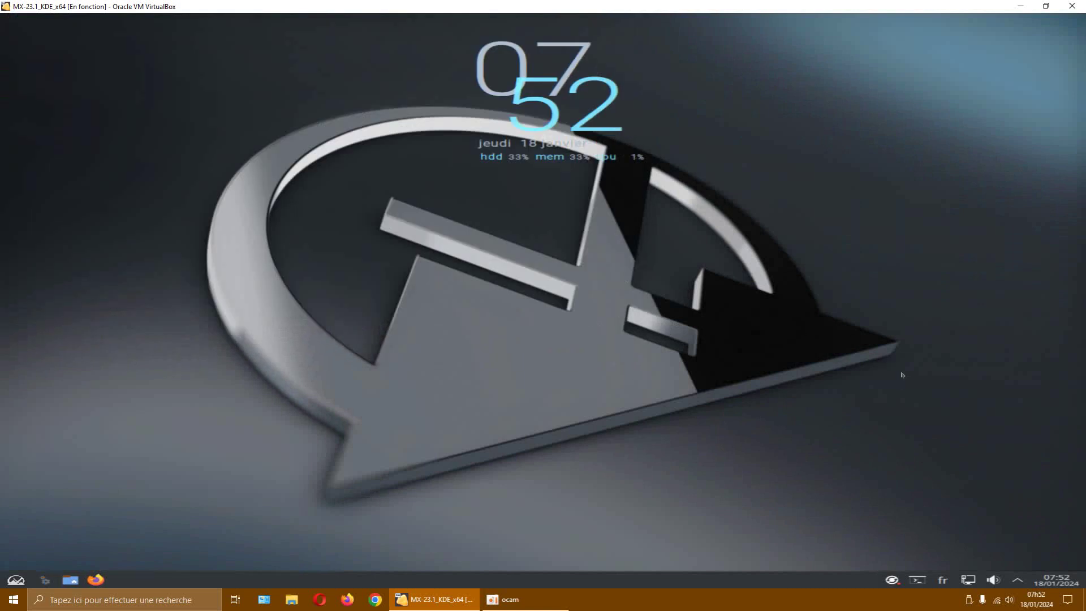
click(892, 580)
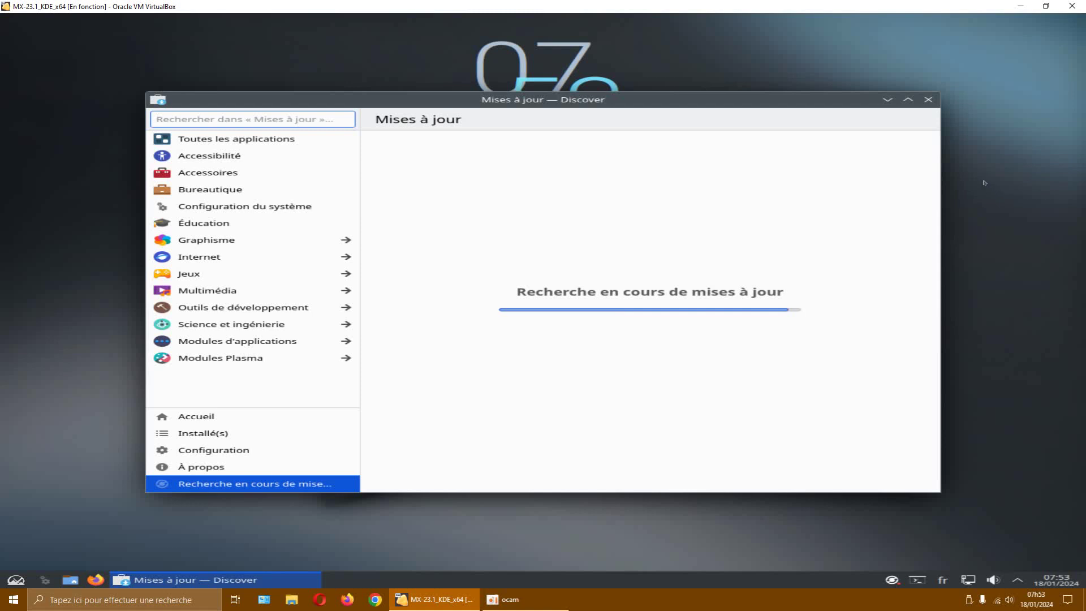
- Move the Discover window up and start installing all 199 updates with 'Tout mettre à jour'
drag(815, 100, 770, 50)
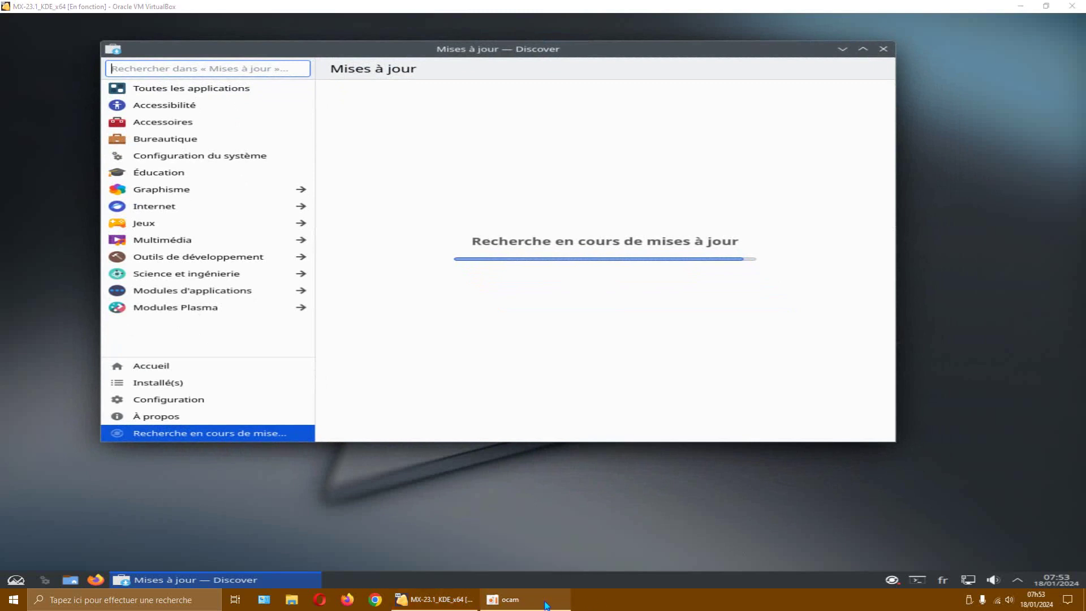
click(836, 69)
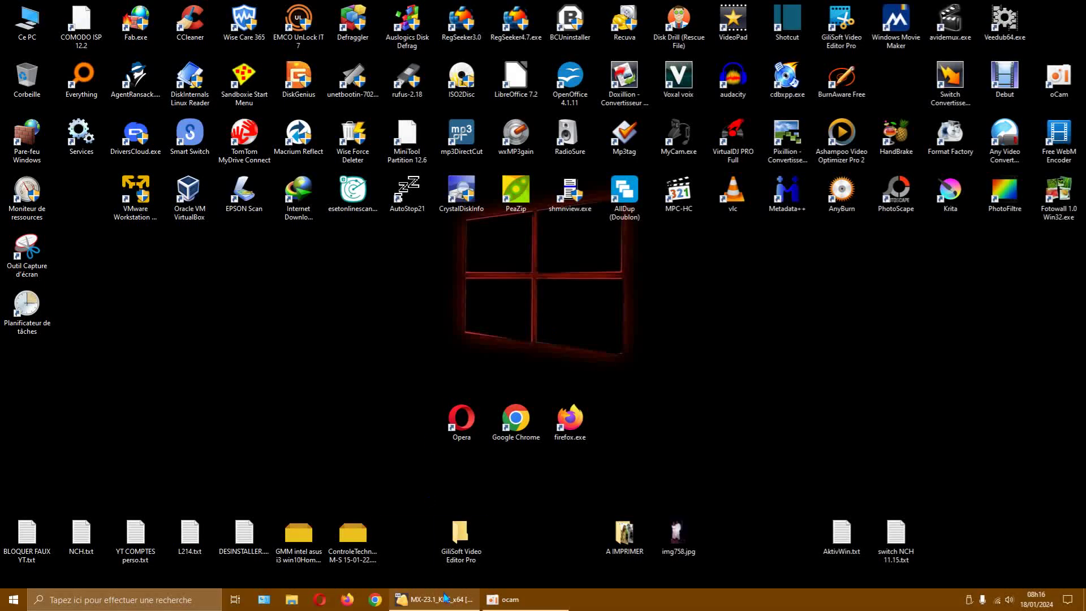
click(446, 598)
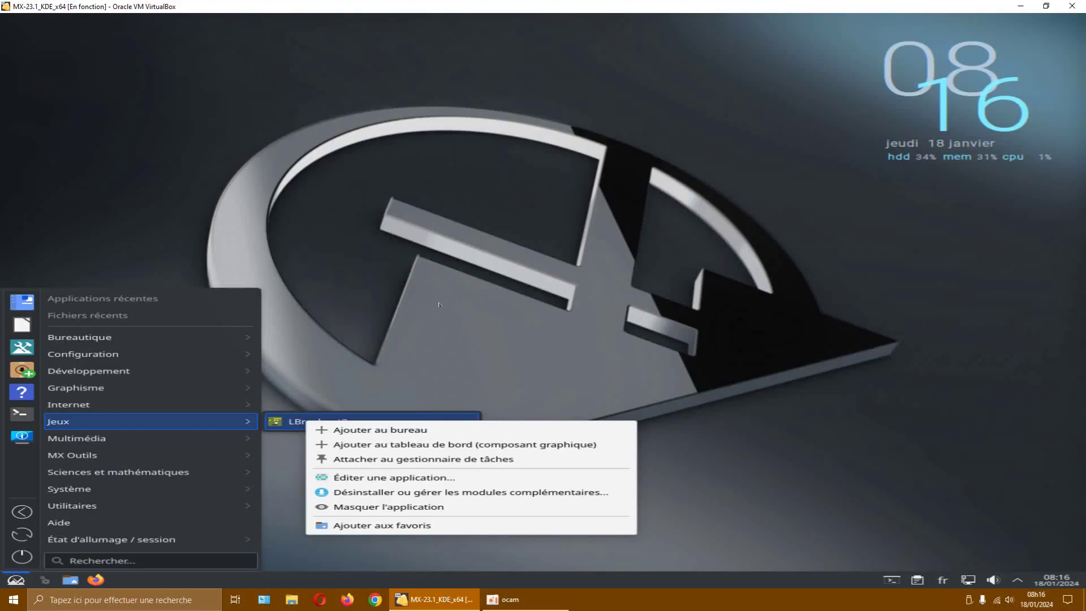
- Open and dismiss the LBreakout2 entry's context options in the Jeux menu
key(Escape)
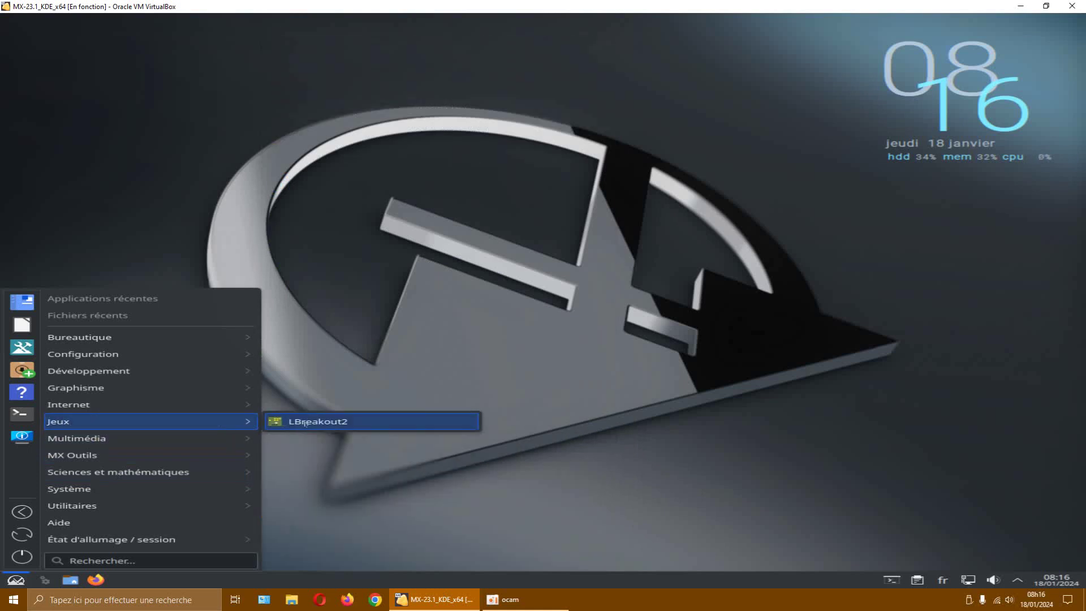
right_click(306, 422)
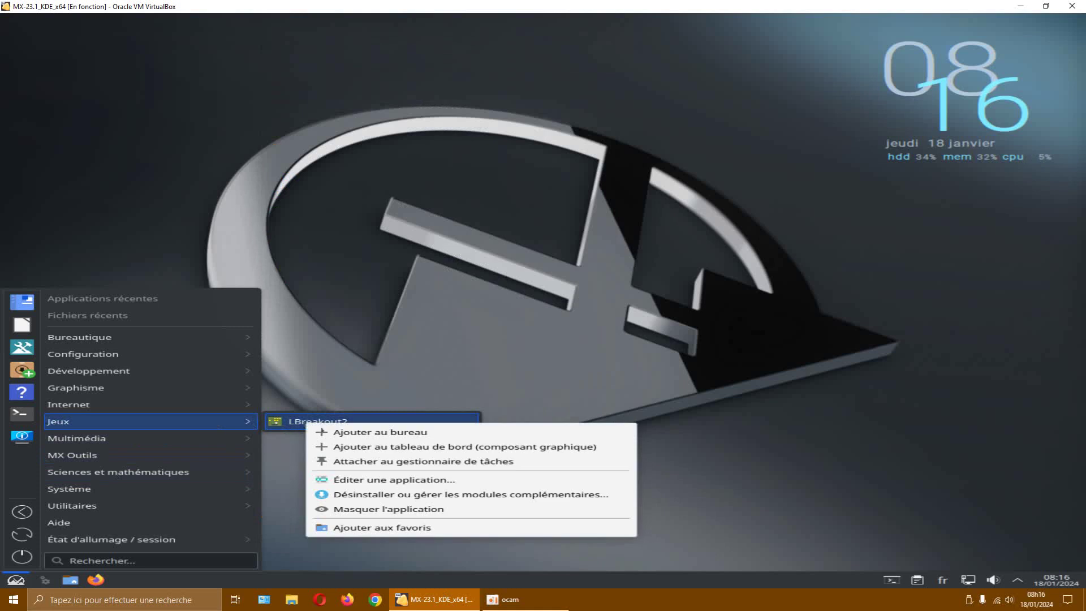
click(450, 495)
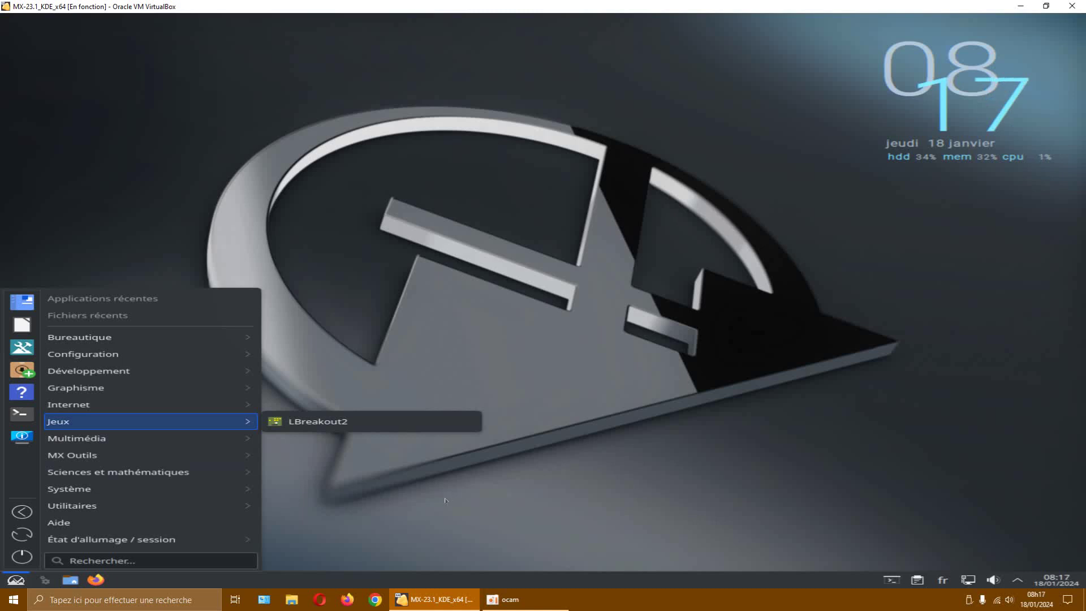
right_click(327, 423)
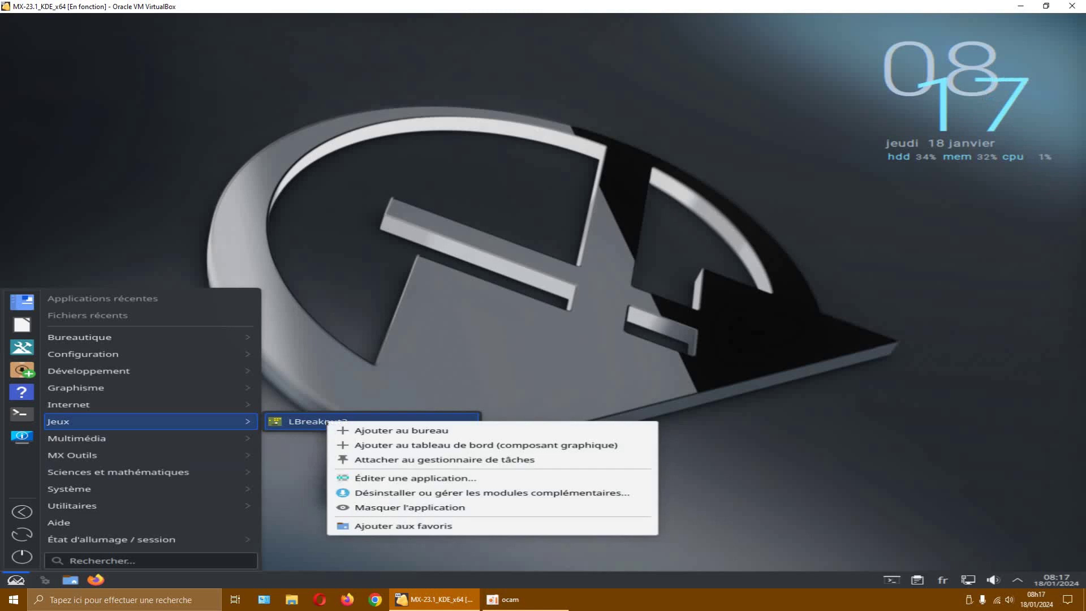
click(479, 494)
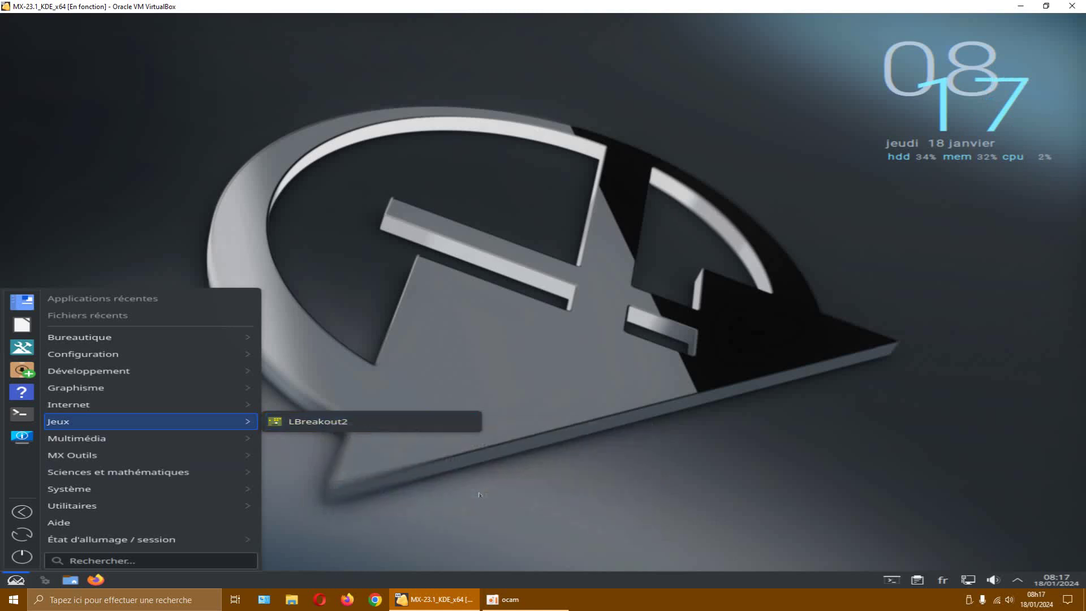
- Copy the name 'lbreakout2' from the LBreakout2 launcher's properties, then close them
right_click(319, 424)
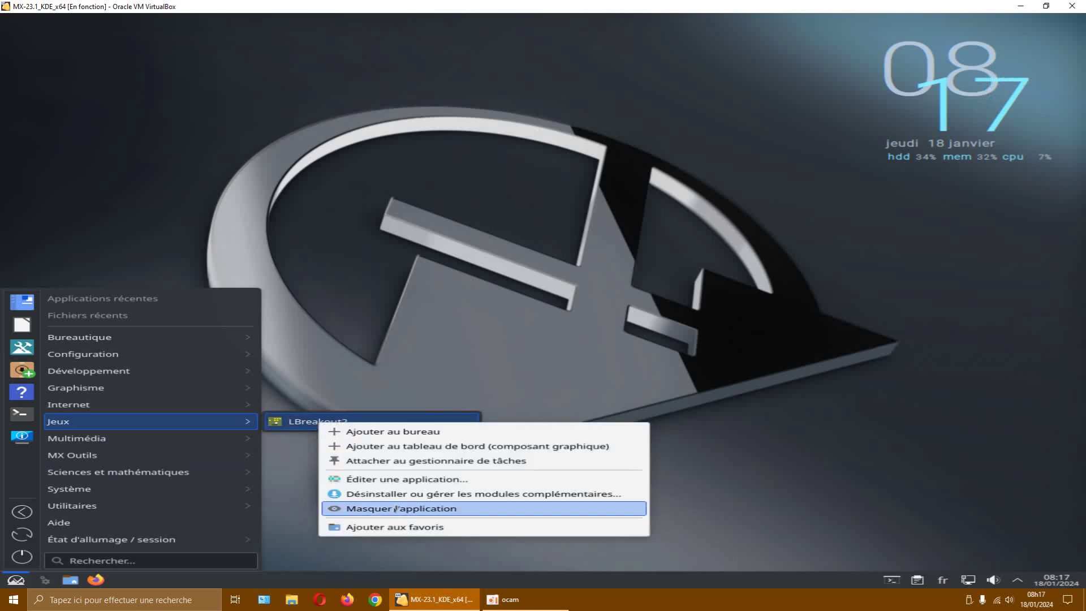
click(379, 478)
drag(478, 172, 527, 175)
key(ctrl+c)
click(572, 230)
click(702, 113)
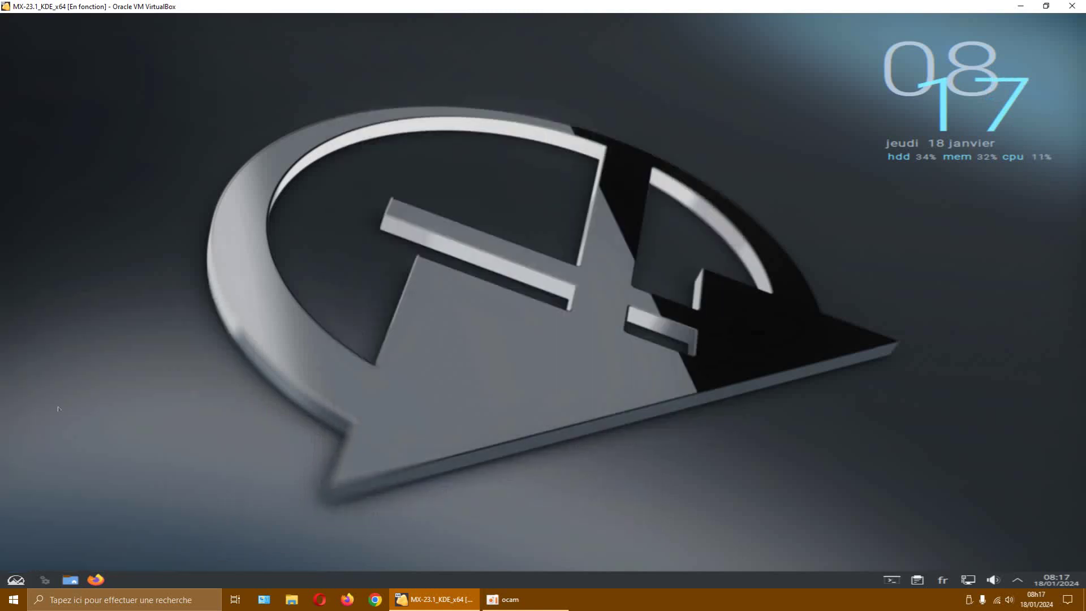
- Browse the launcher's categories and start Discover from the Système list
click(16, 579)
mouse_move(85, 421)
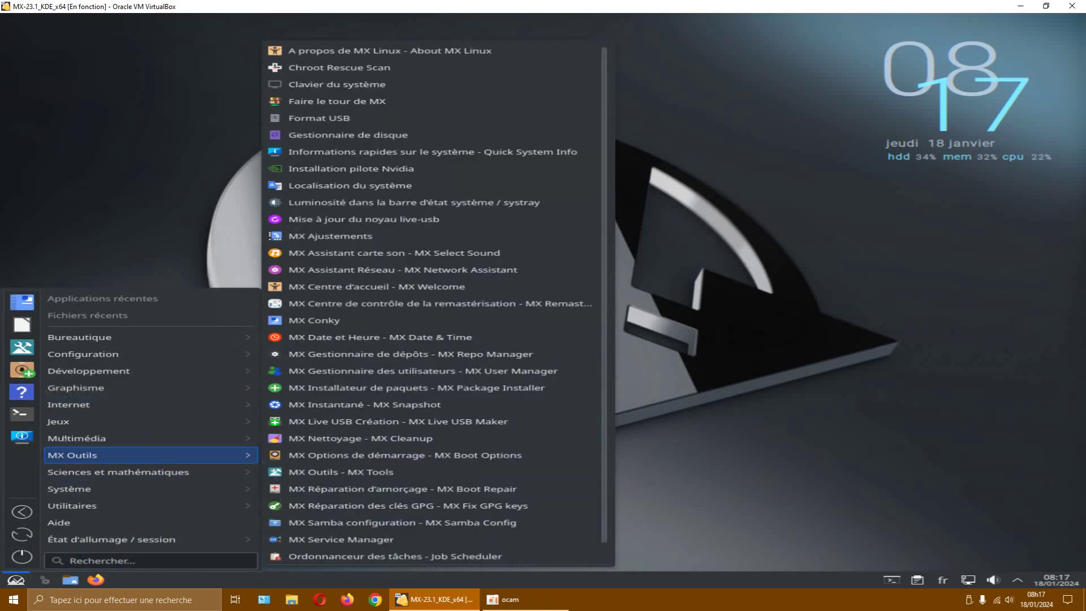
mouse_move(97, 354)
mouse_move(95, 490)
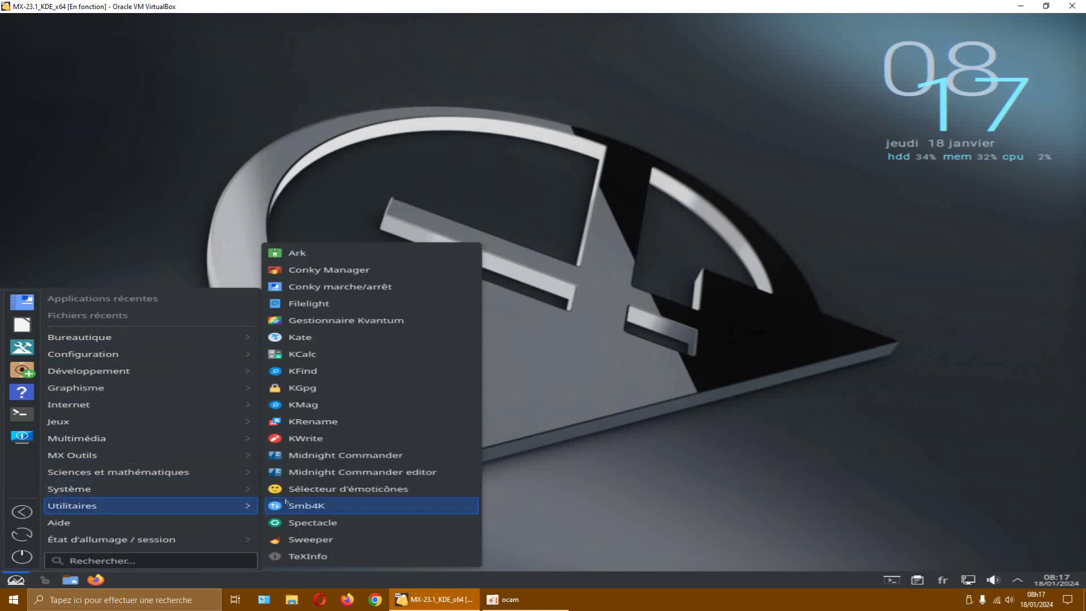
mouse_move(90, 442)
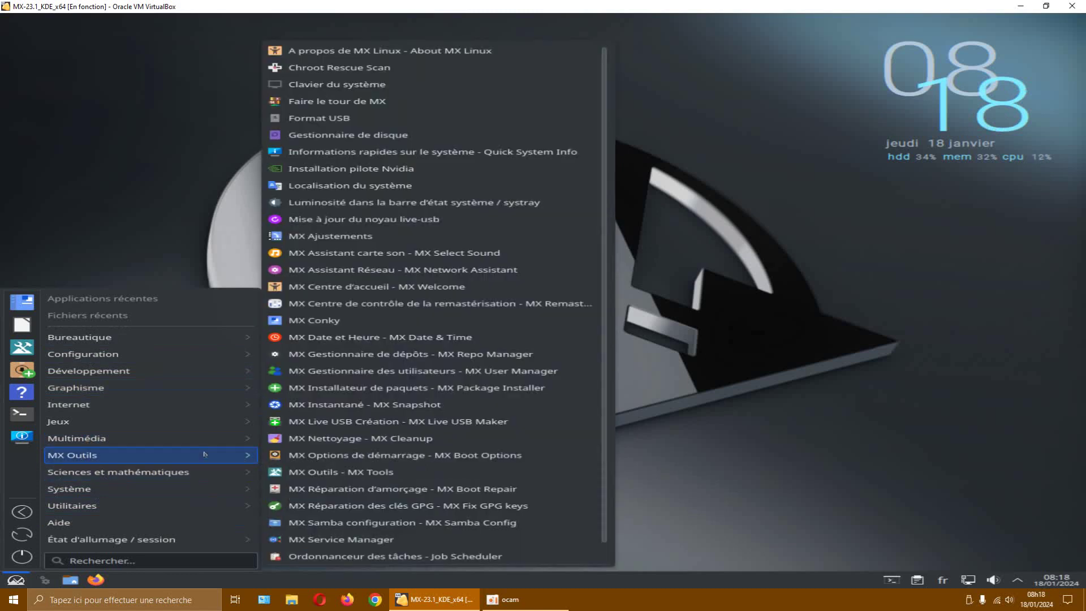
mouse_move(130, 487)
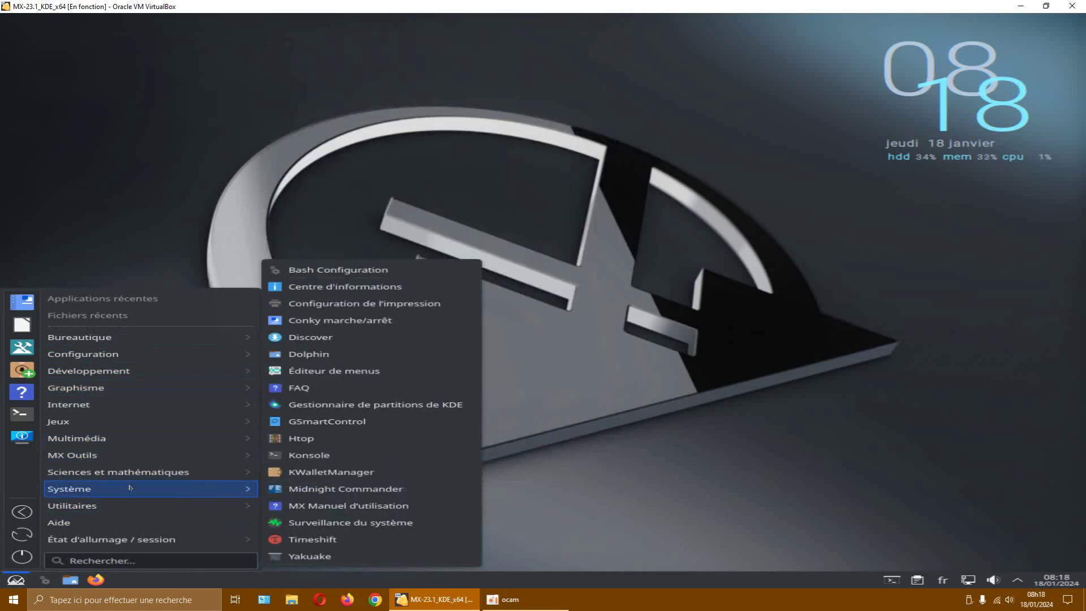
click(314, 338)
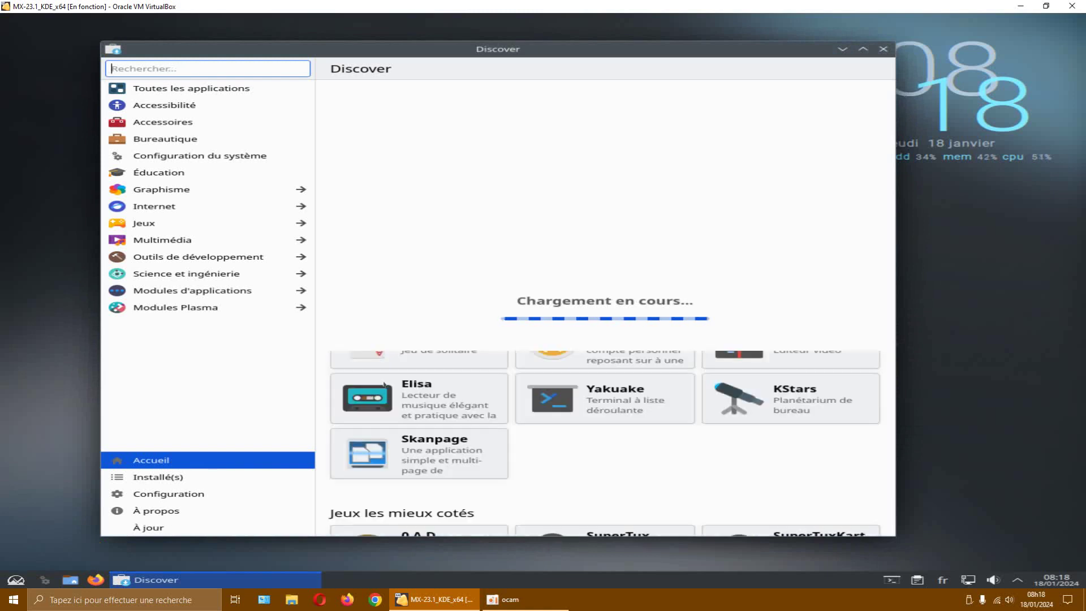
- Paste 'lbreakout2' into Discover's search, finding only LBreakoutHD, then bring up the launcher
right_click(116, 63)
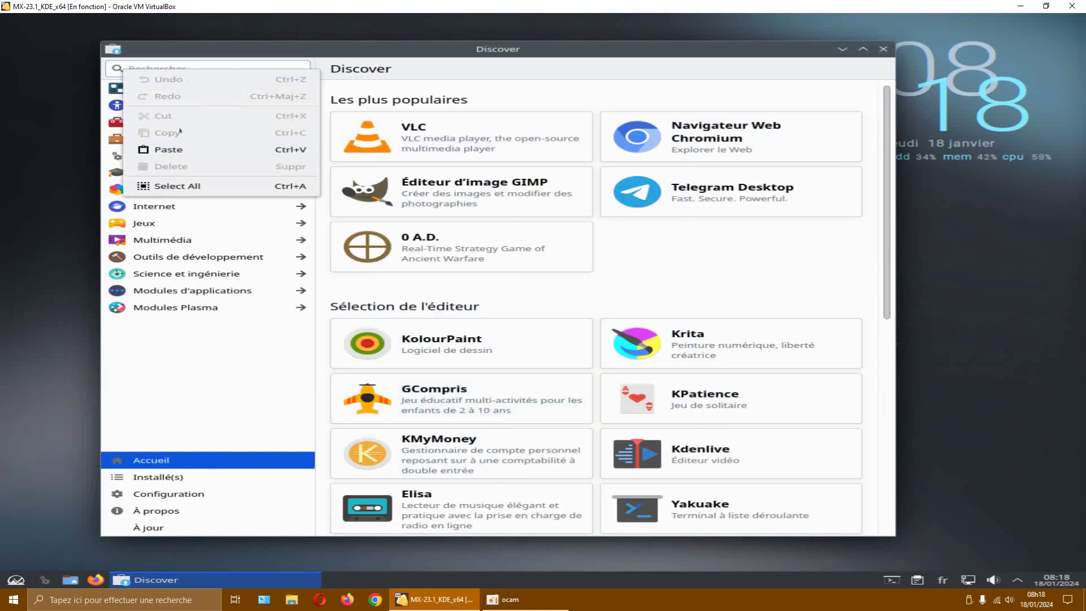
click(170, 149)
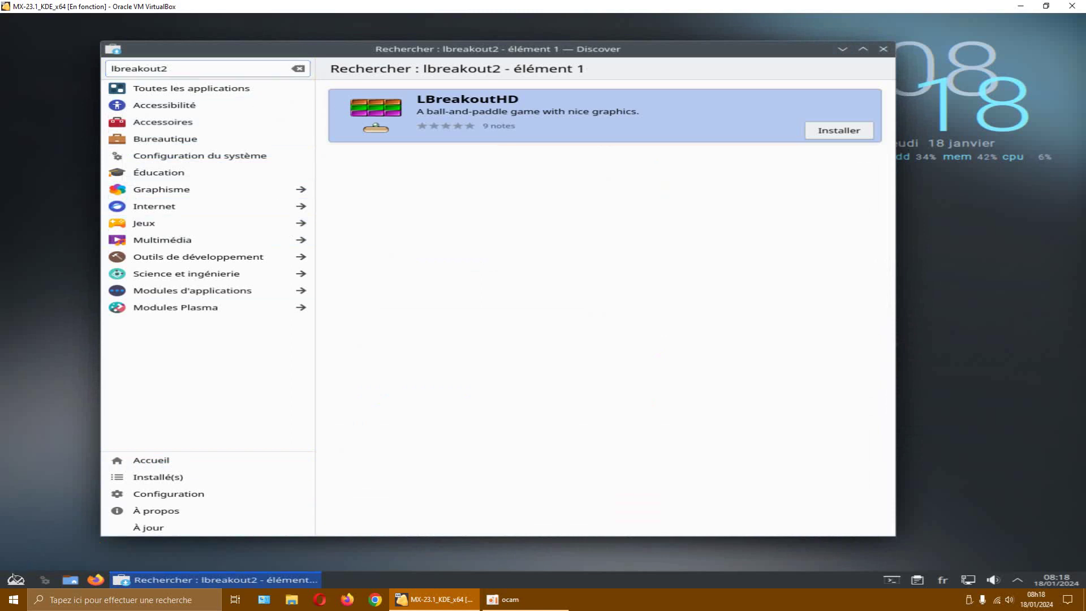
click(16, 580)
mouse_move(148, 421)
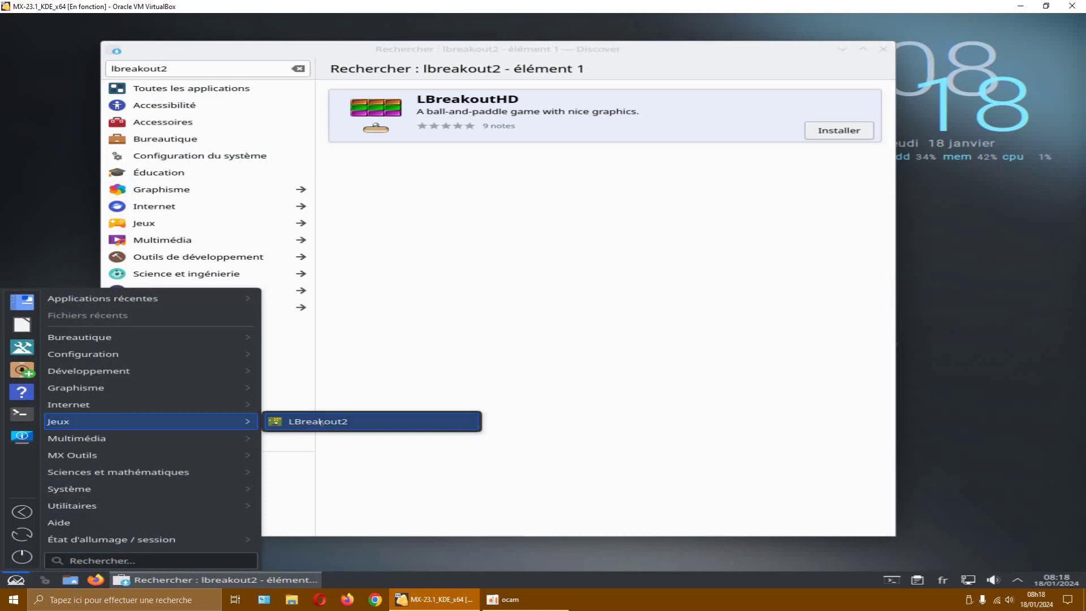
- Start LBreakout2 from the Jeux menu and close the game window
click(321, 422)
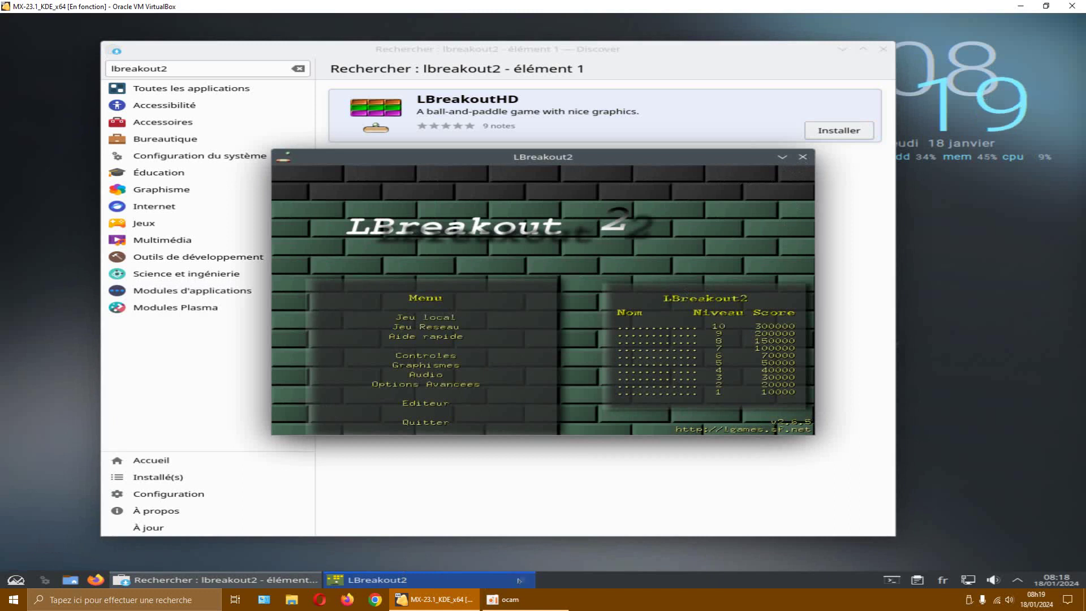
click(803, 157)
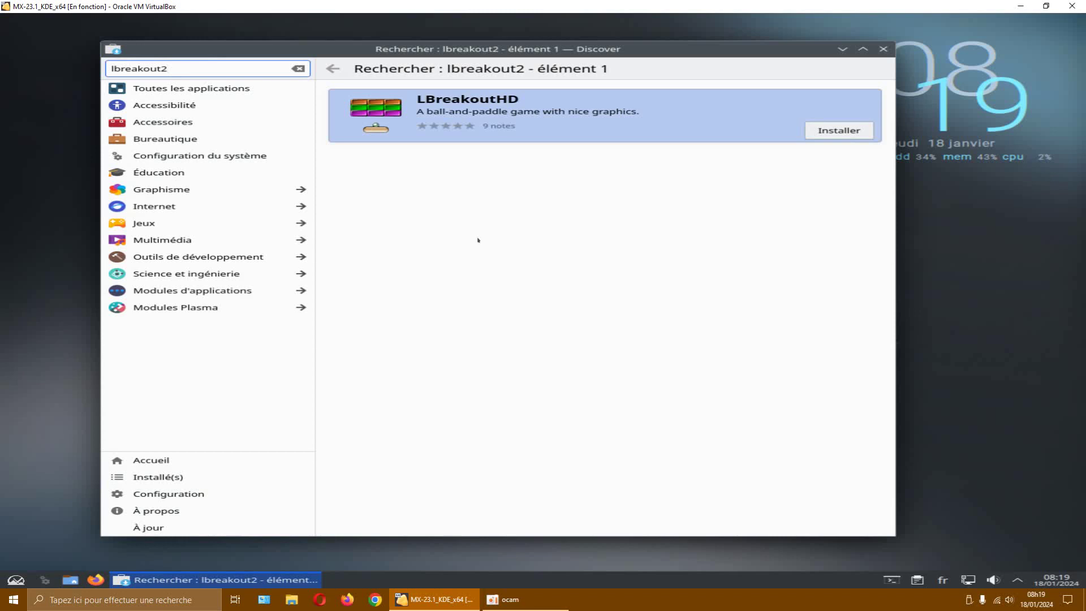
- Look over the Jeux category and installed apps sorted by name, then return to Accueil
click(142, 223)
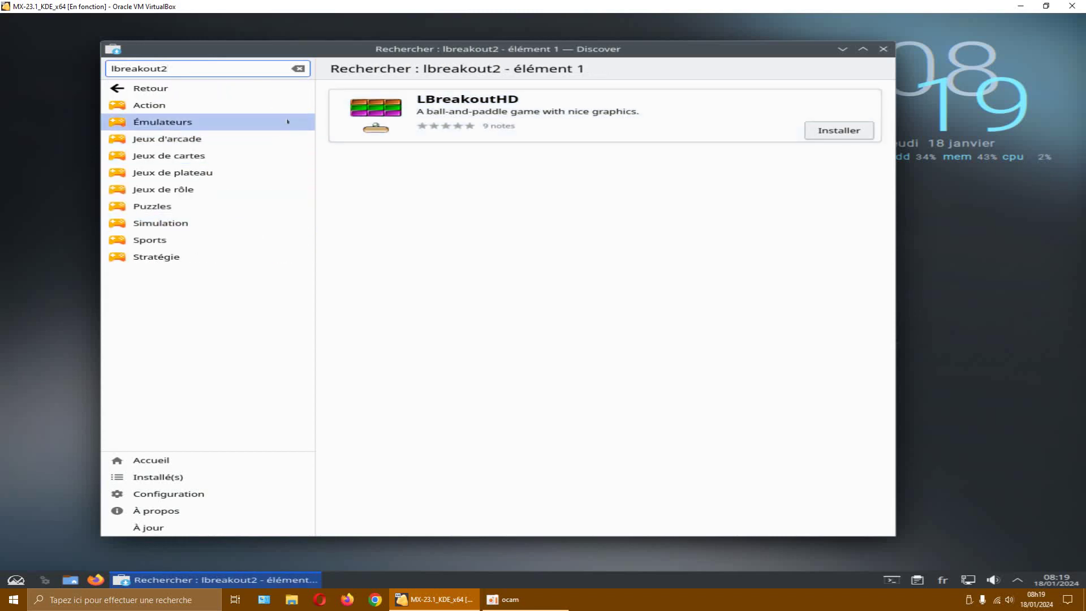
click(164, 475)
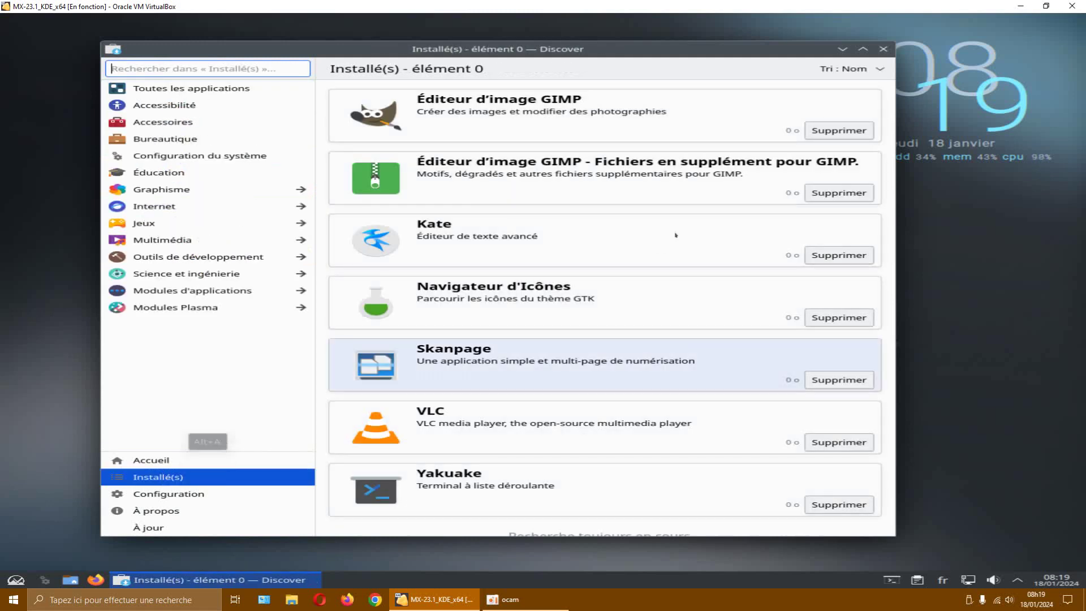
click(880, 69)
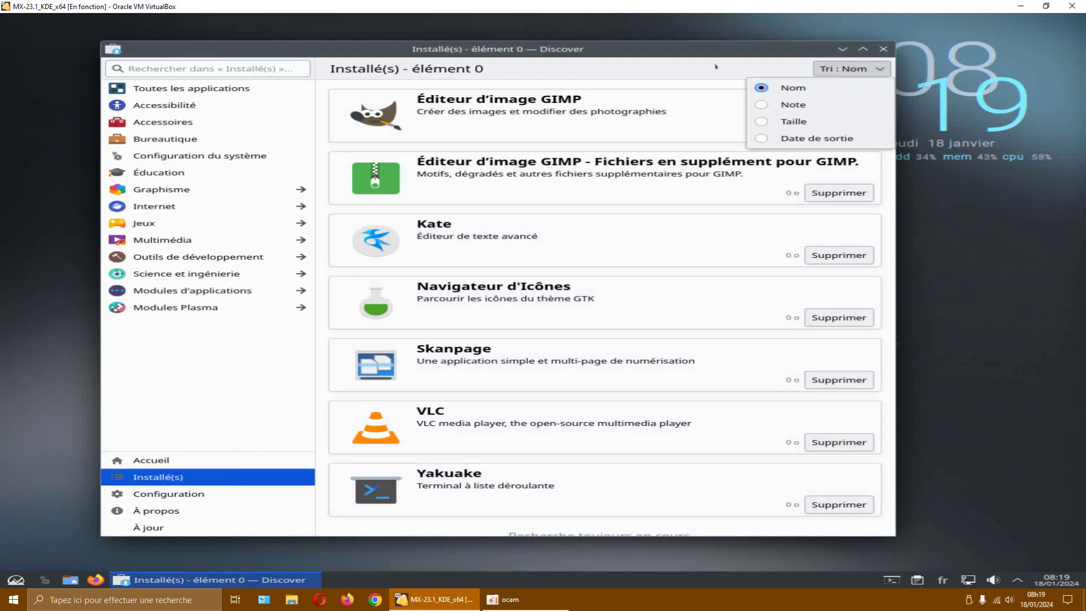
key(Escape)
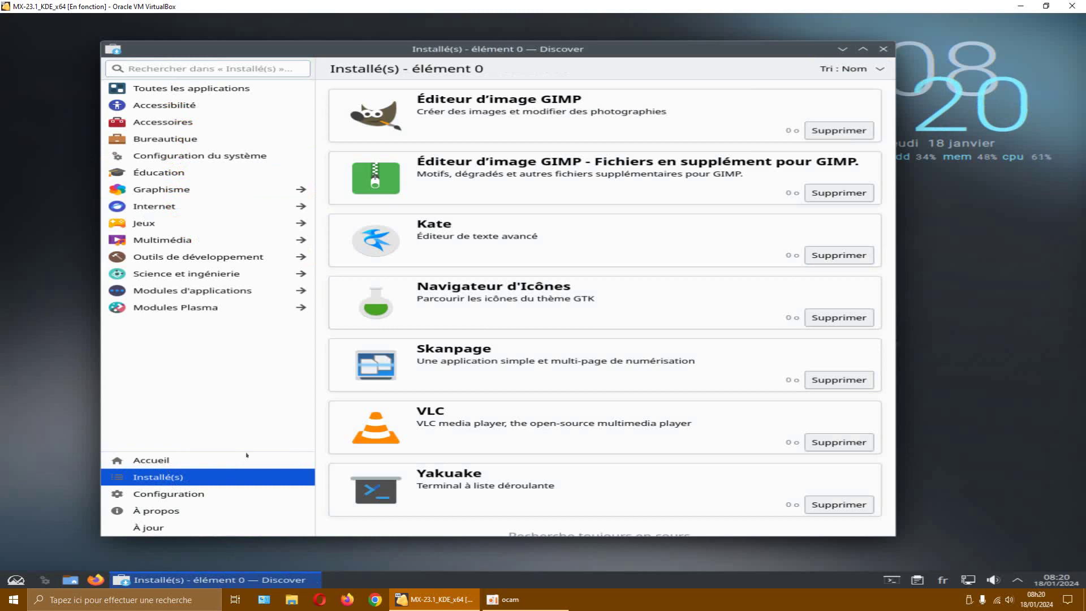
click(165, 461)
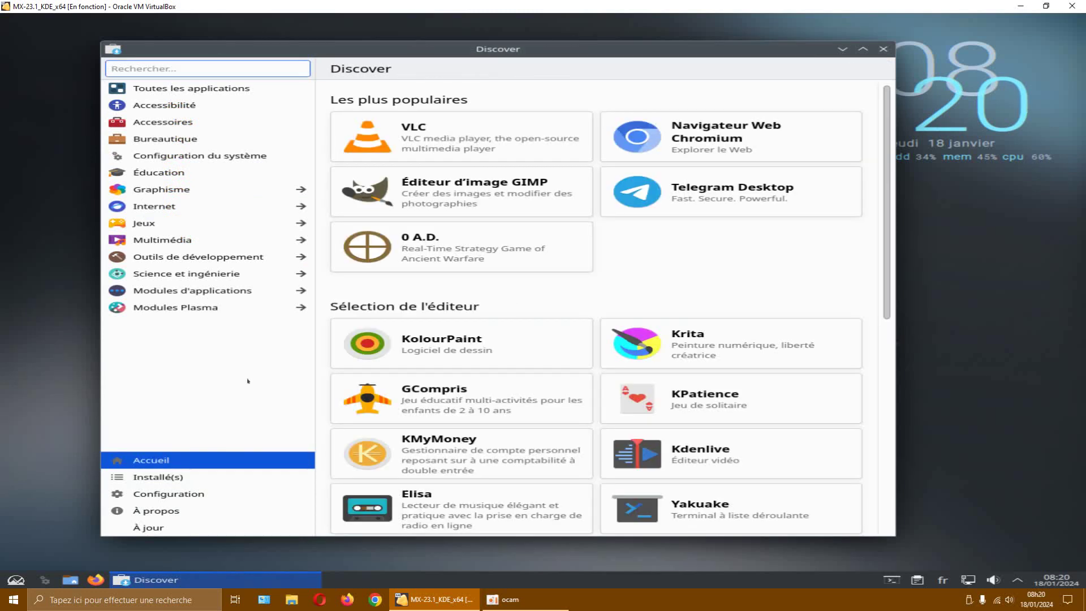
click(162, 477)
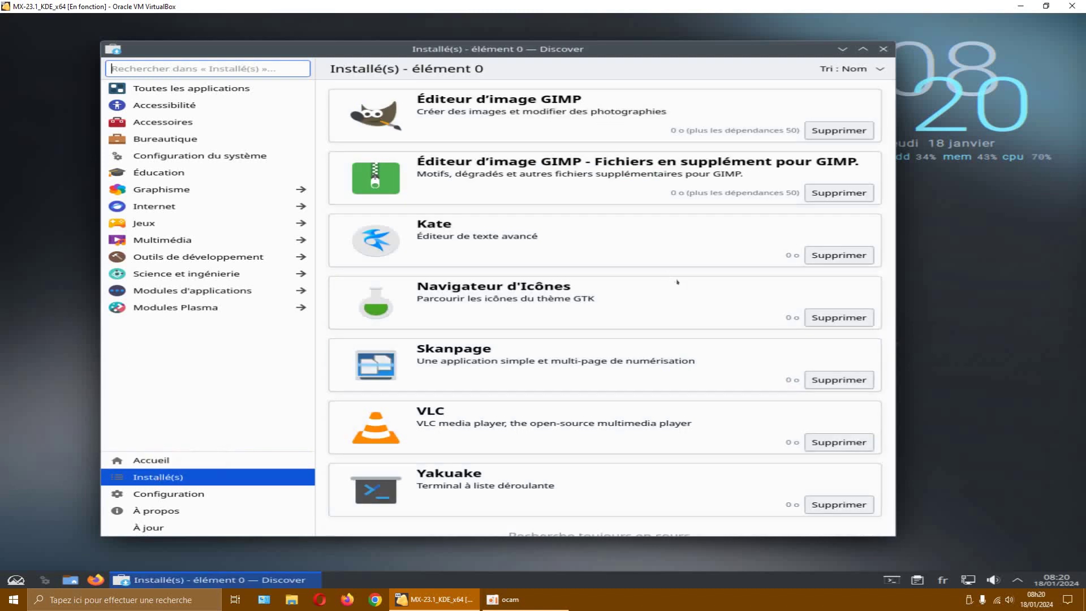
right_click(139, 69)
click(186, 149)
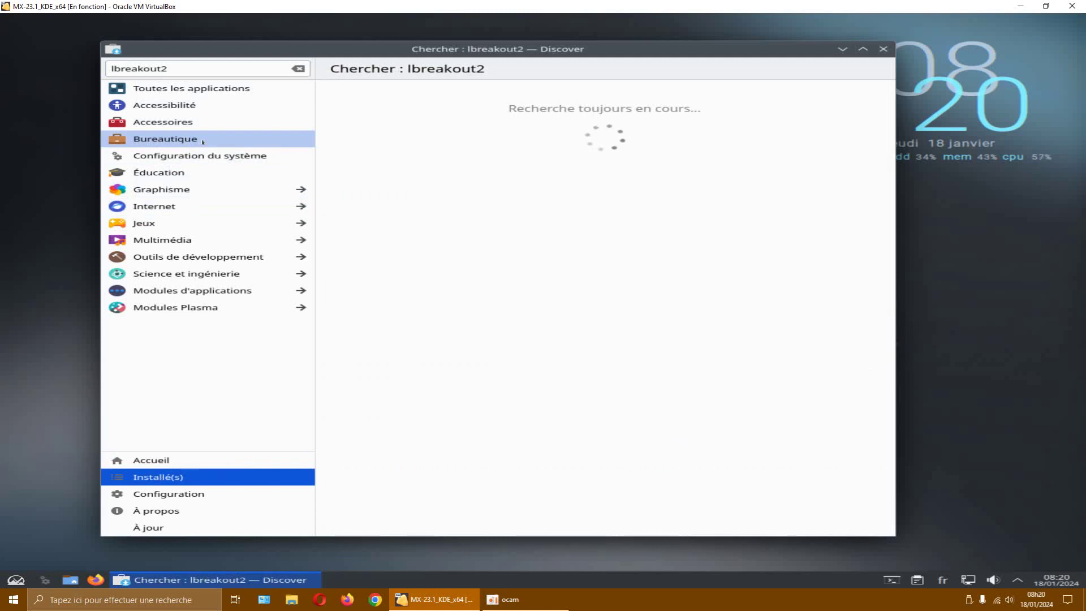
click(169, 65)
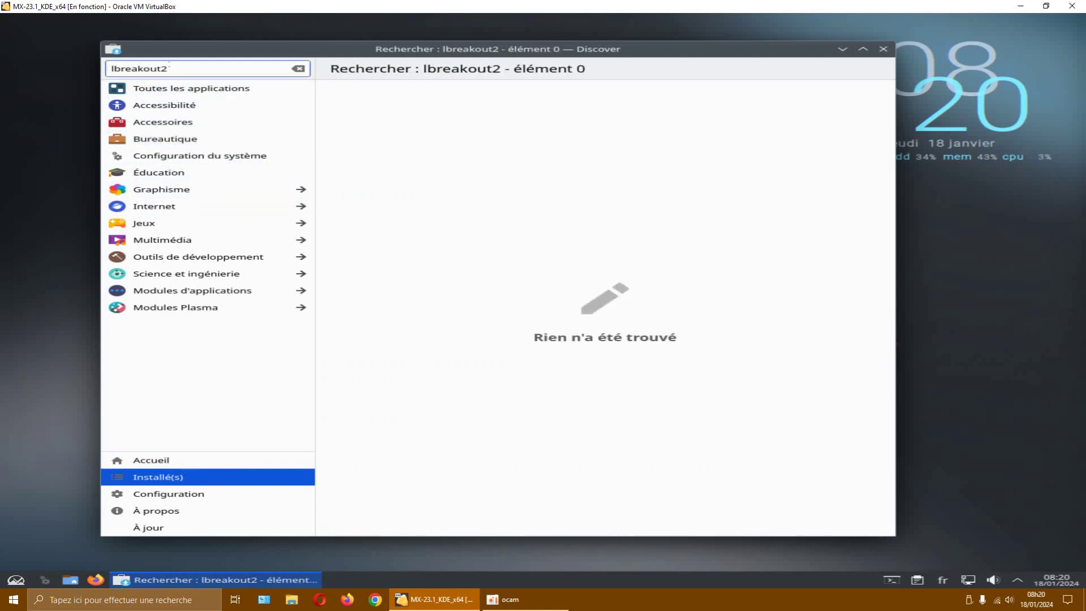
click(186, 459)
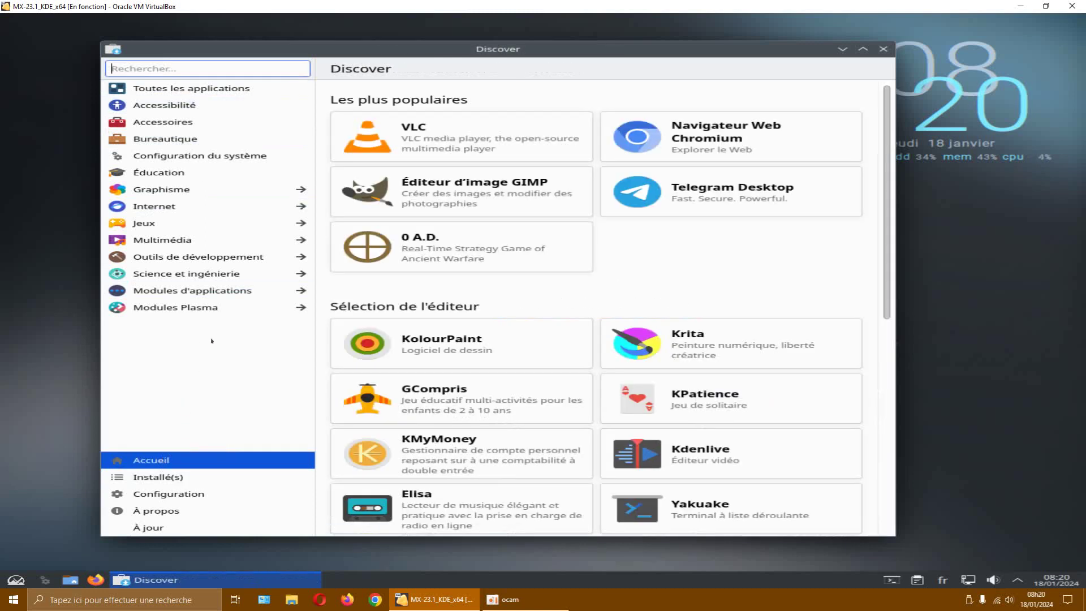
- Sort the Jeux category by name, scroll through it, then show the Sports category
click(215, 223)
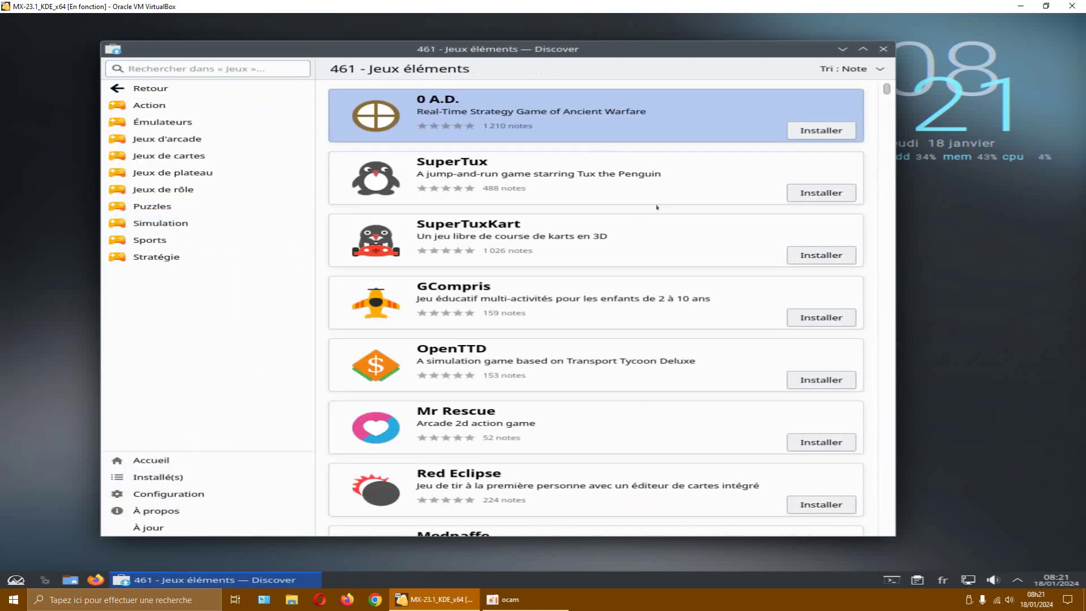
click(854, 68)
click(792, 104)
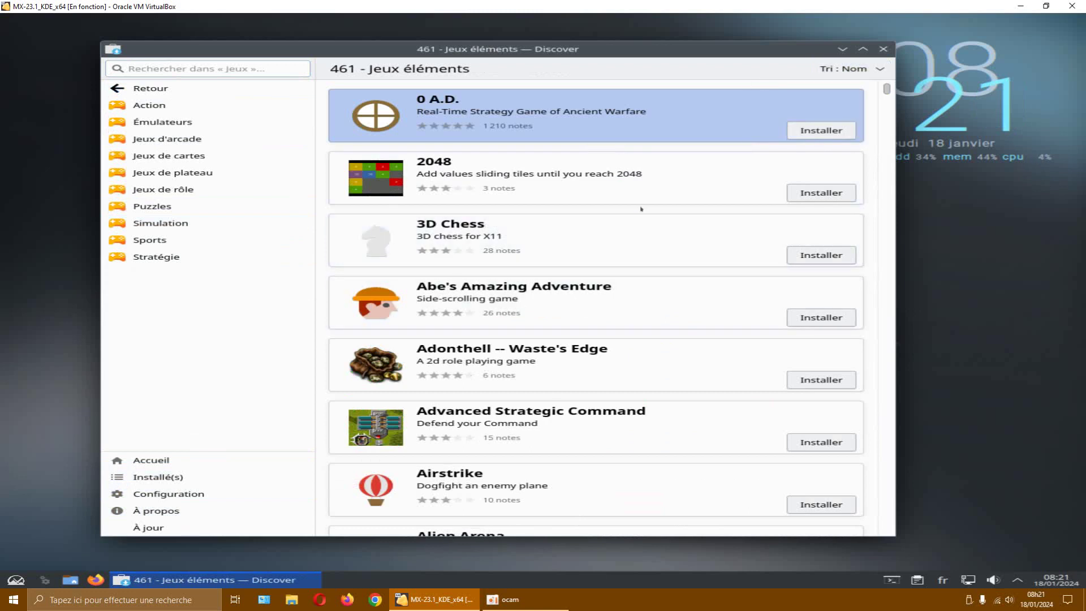
scroll(643, 209, down, 3)
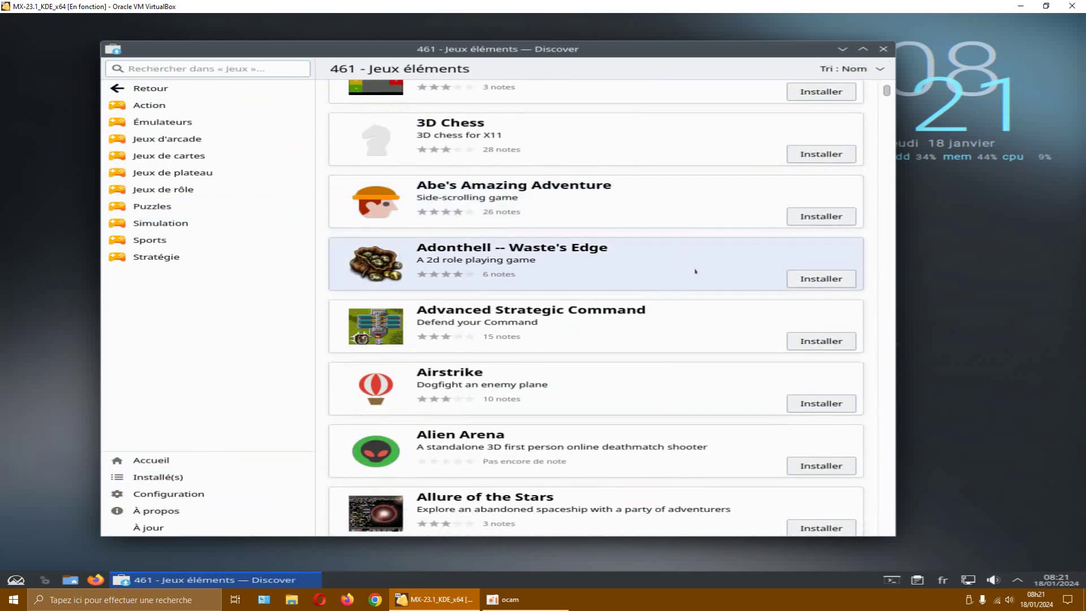
scroll(695, 268, down, 15)
drag(887, 171, 880, 339)
scroll(659, 323, up, 8)
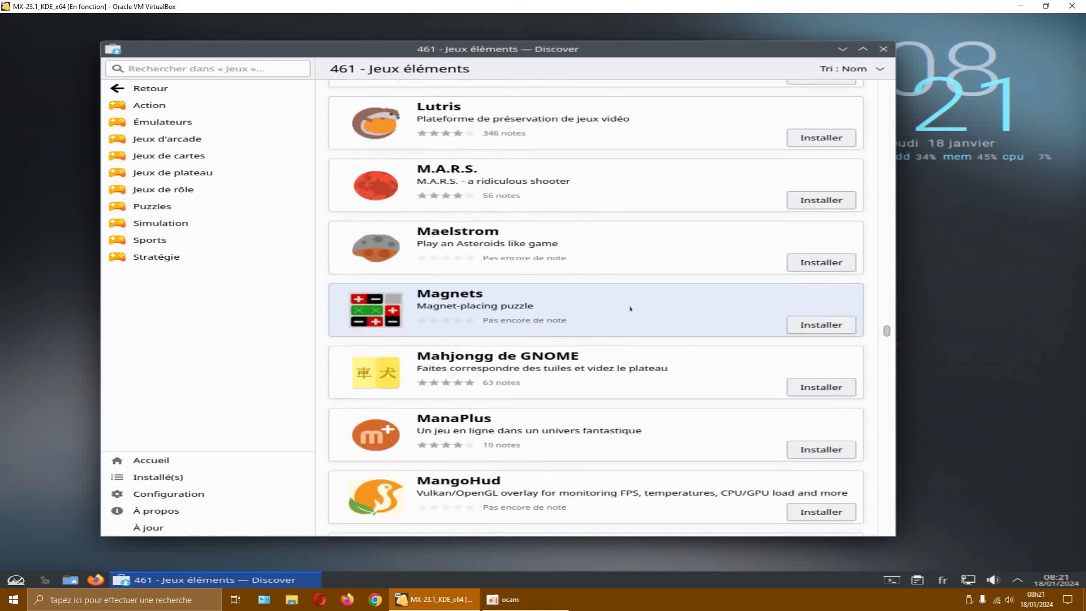
scroll(641, 310, up, 4)
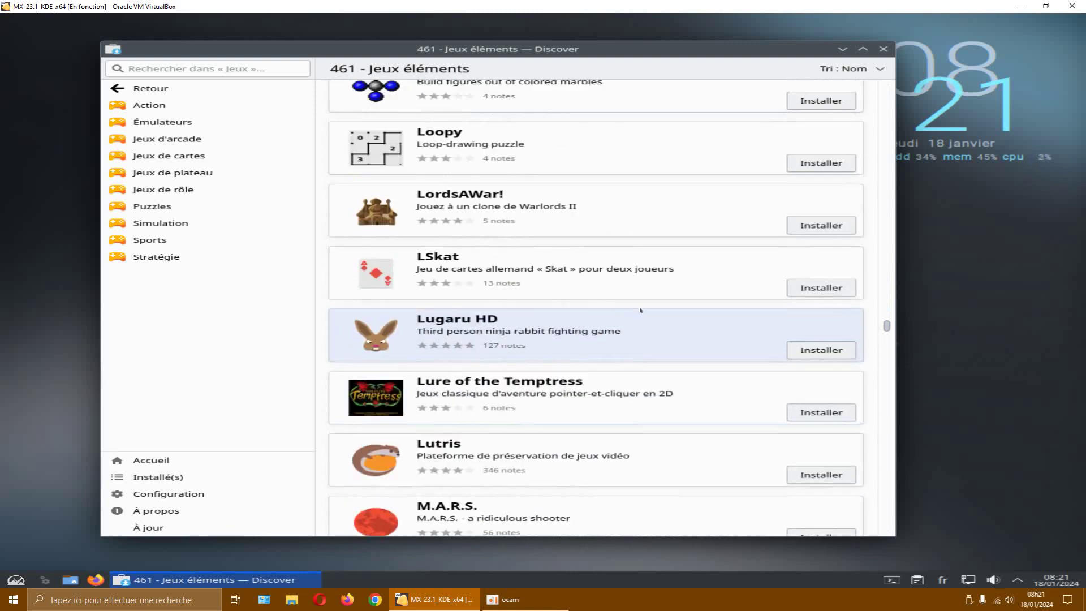
scroll(641, 310, up, 4)
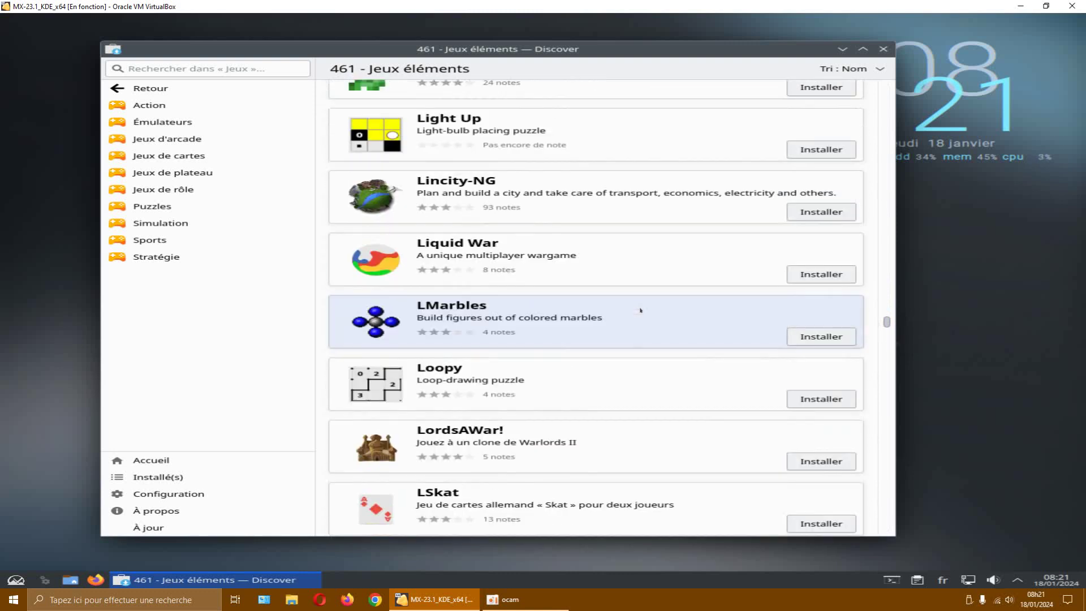
scroll(641, 310, up, 2)
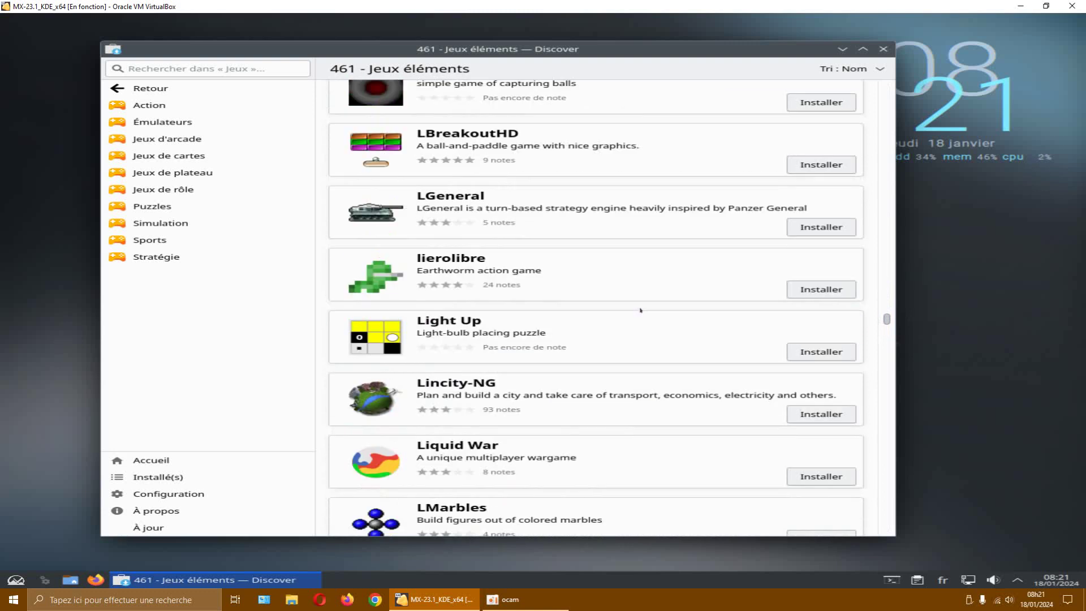
click(16, 580)
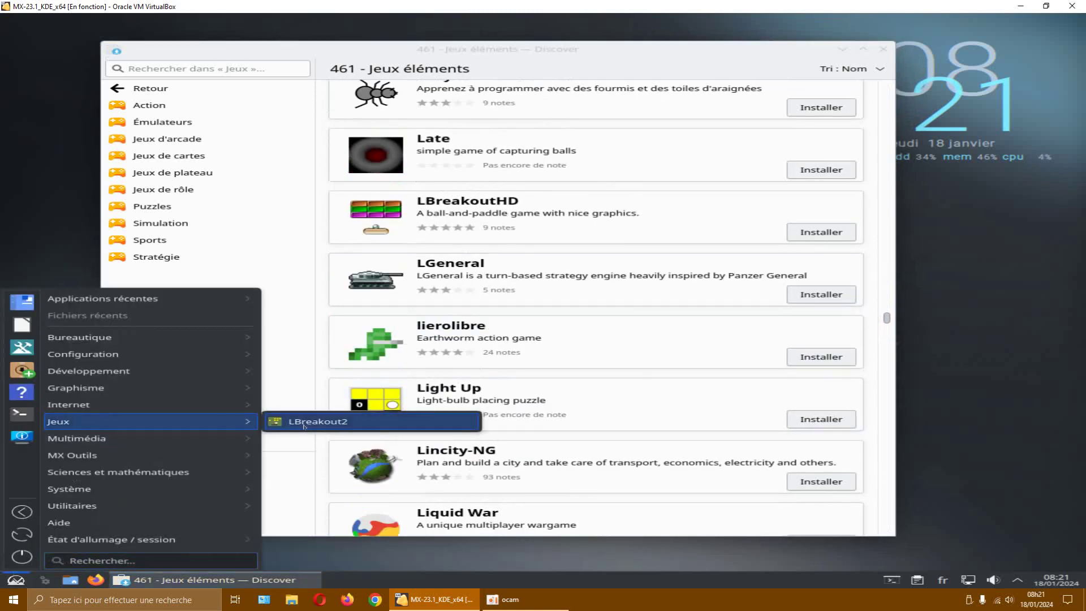
click(285, 241)
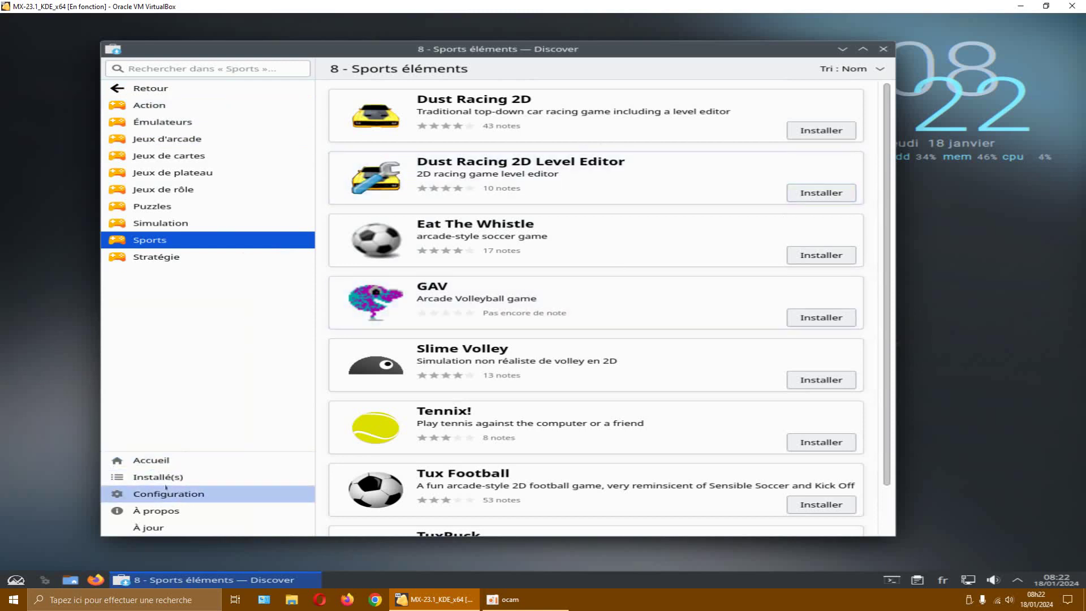
- Return to Accueil, reopen the Jeux category, and briefly open the application launcher
click(165, 461)
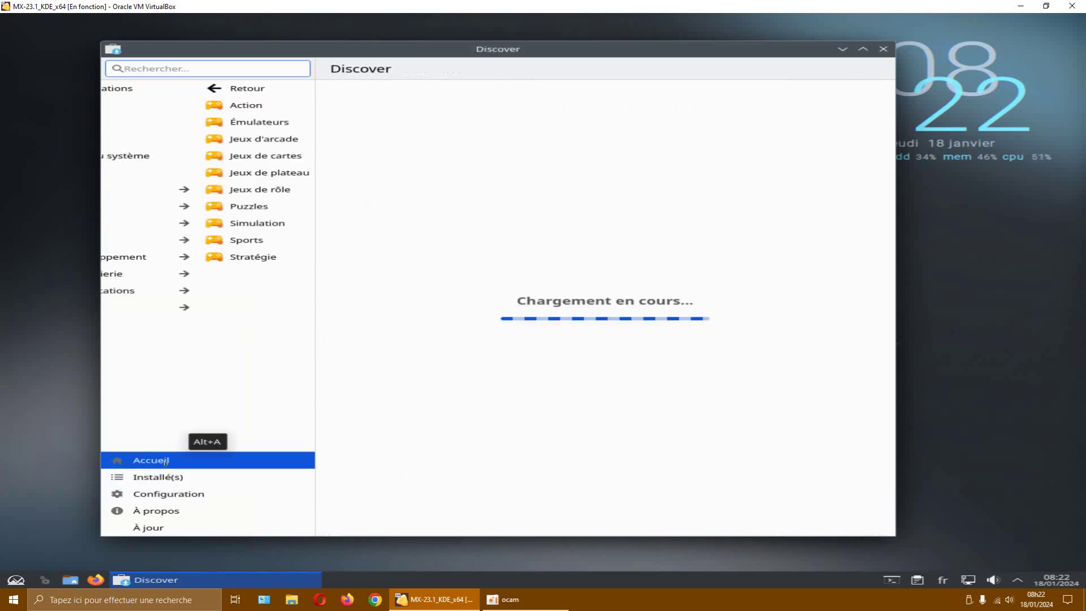
click(160, 223)
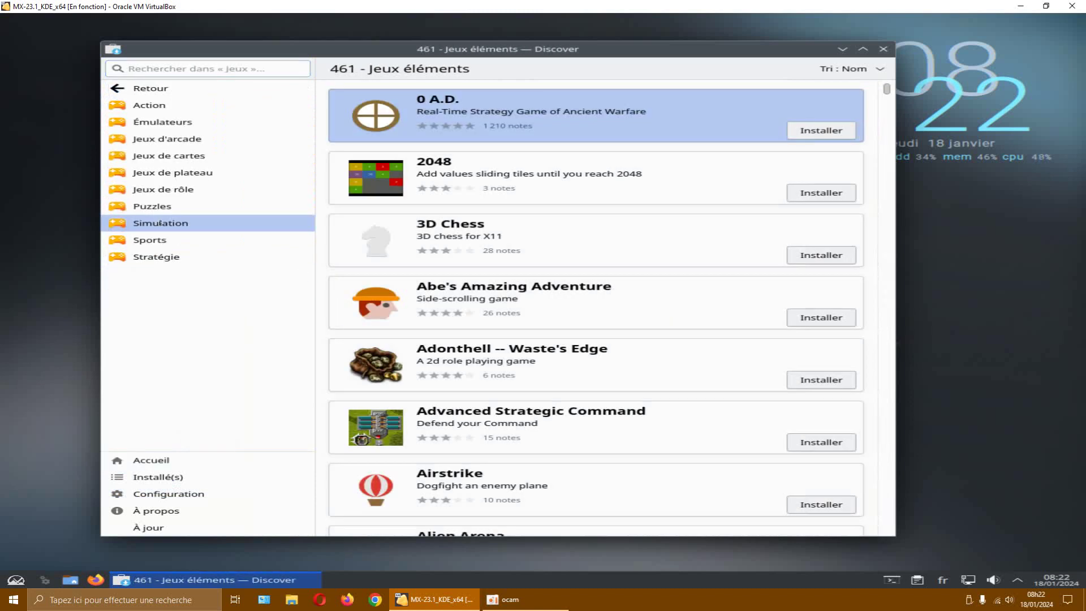
scroll(468, 260, down, 20)
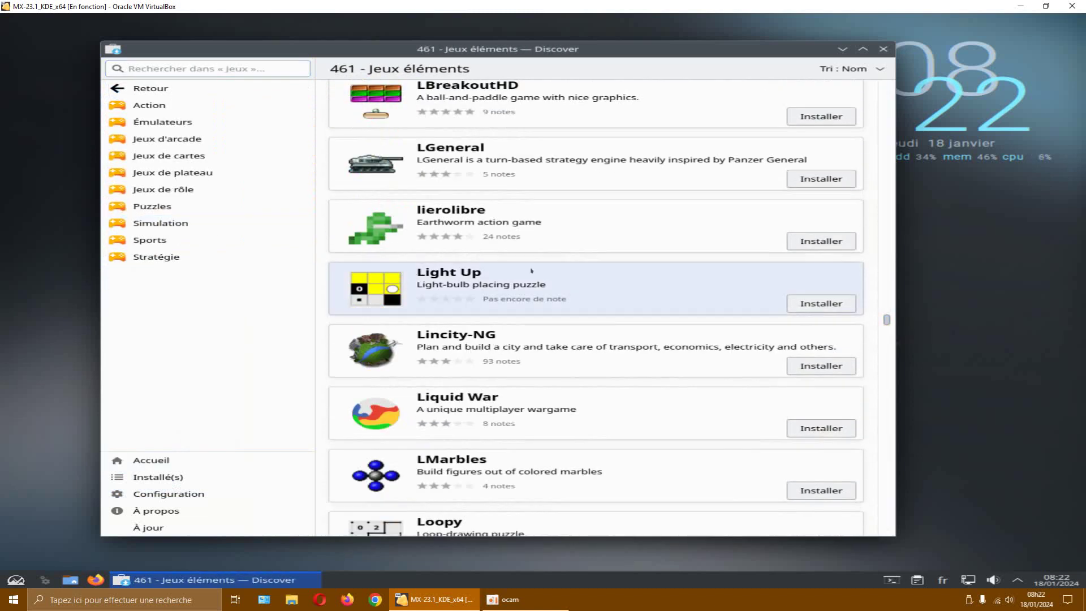
scroll(532, 270, up, 5)
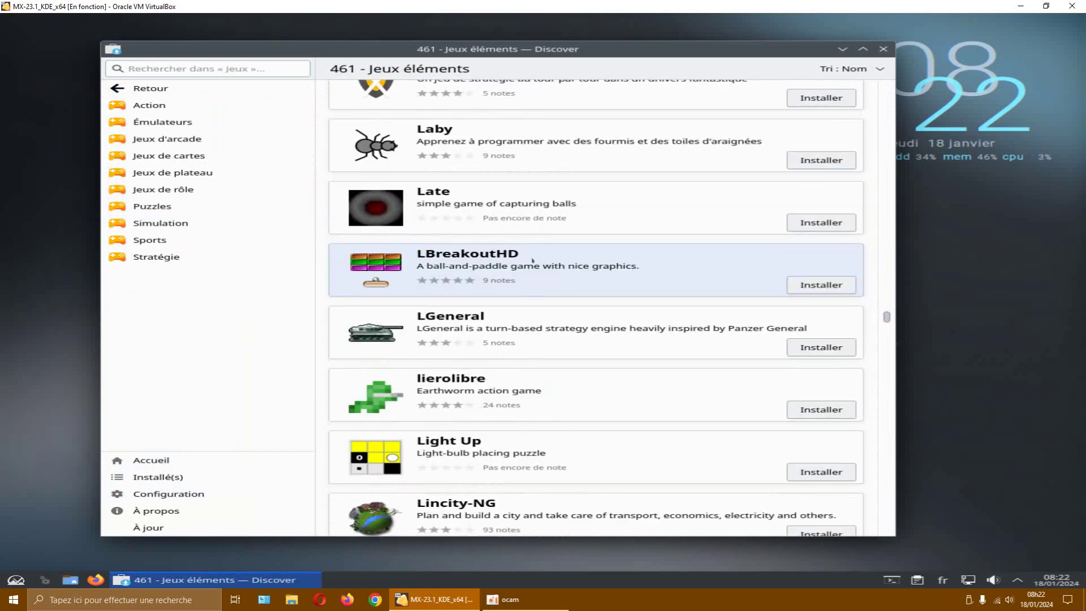
click(16, 579)
mouse_move(58, 421)
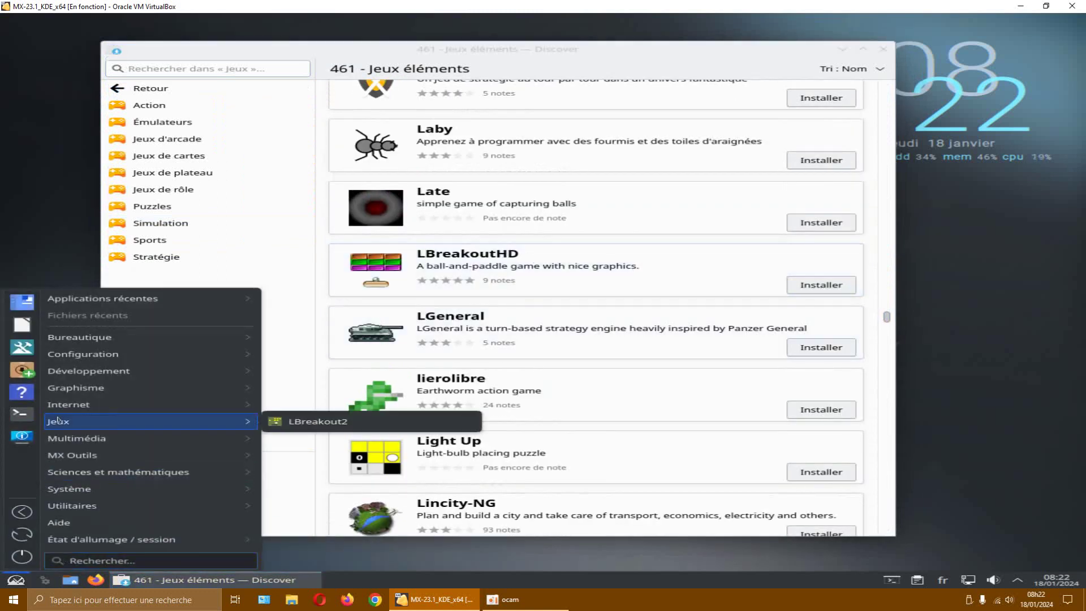
click(297, 422)
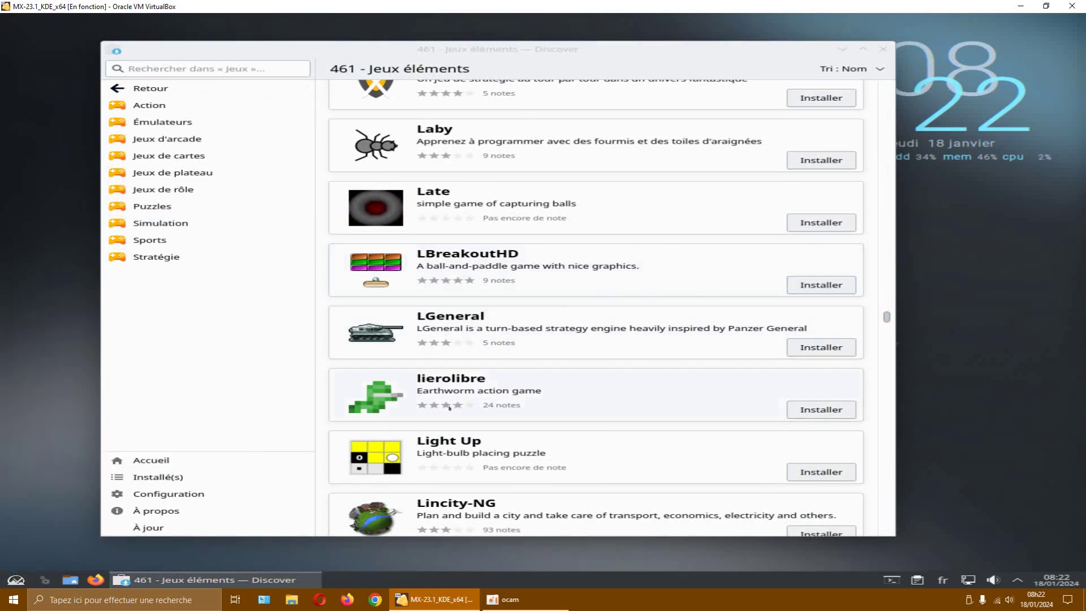
- Scroll through the 461 Jeux games, then close the Discover window
scroll(559, 268, up, 1)
scroll(559, 268, up, 2)
scroll(559, 269, down, 1)
scroll(559, 270, down, 4)
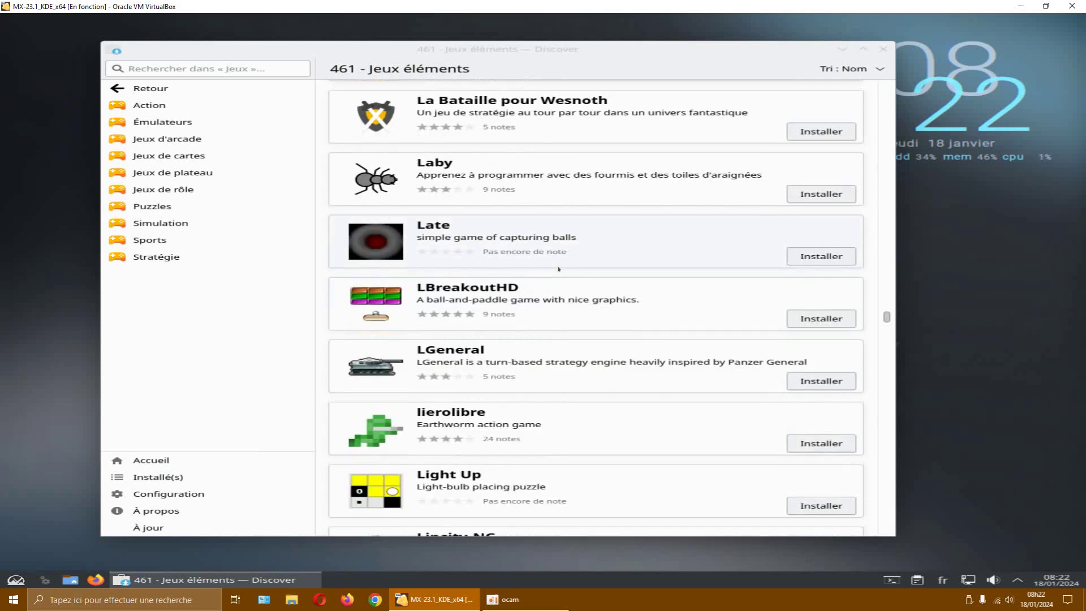
scroll(559, 268, down, 4)
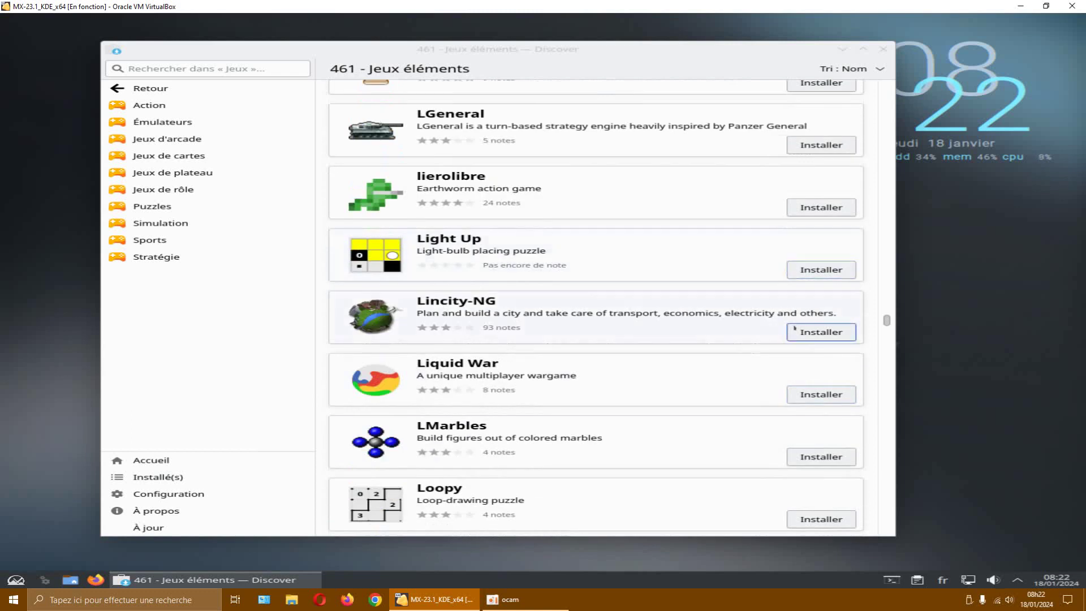
scroll(799, 328, down, 8)
scroll(799, 407, down, 7)
scroll(799, 408, down, 10)
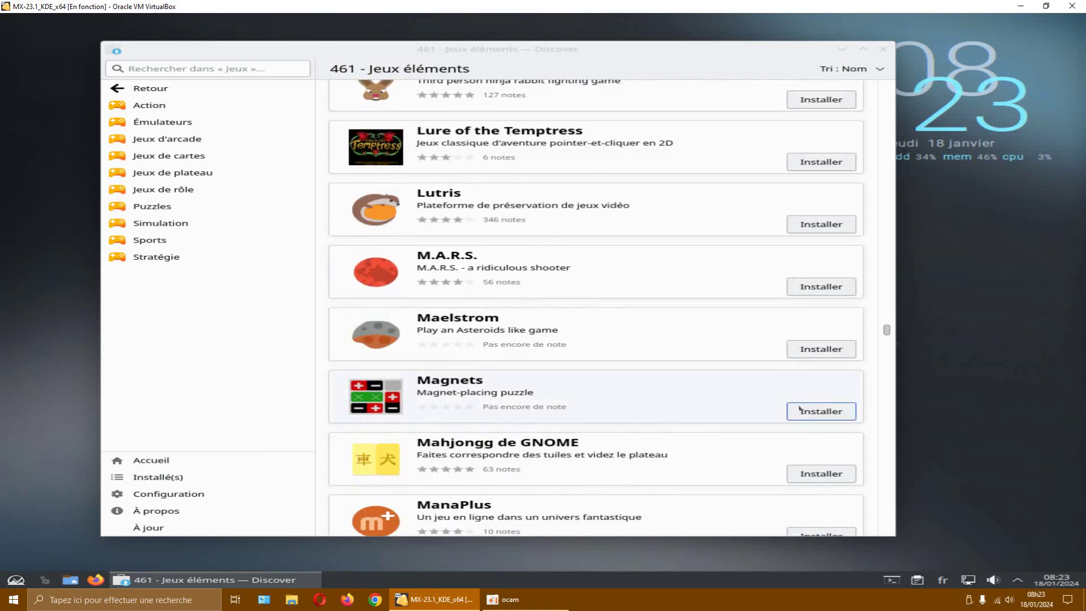
scroll(800, 407, up, 20)
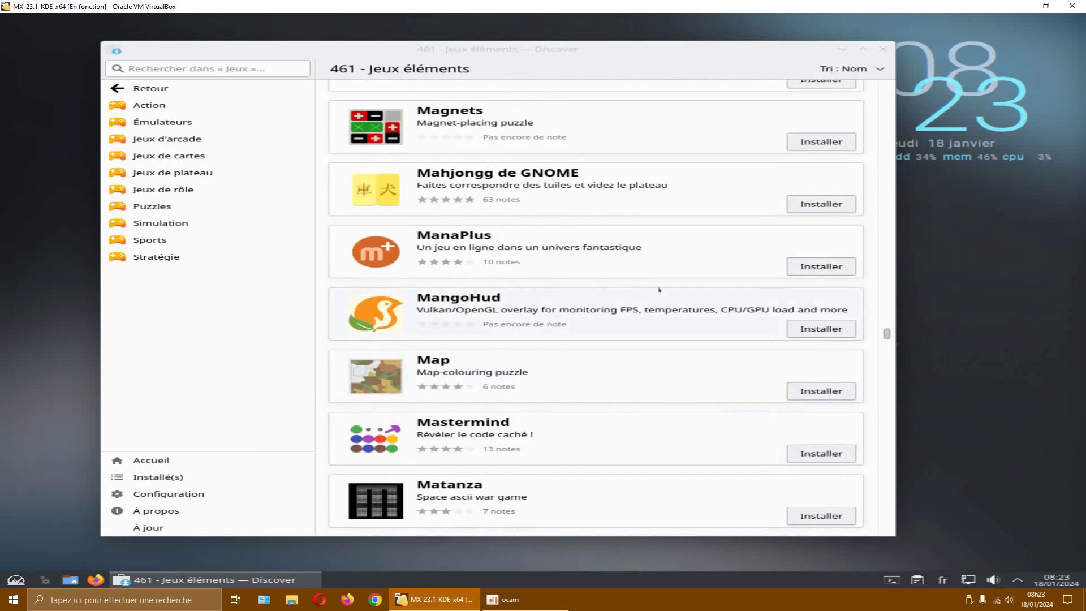
scroll(659, 288, up, 19)
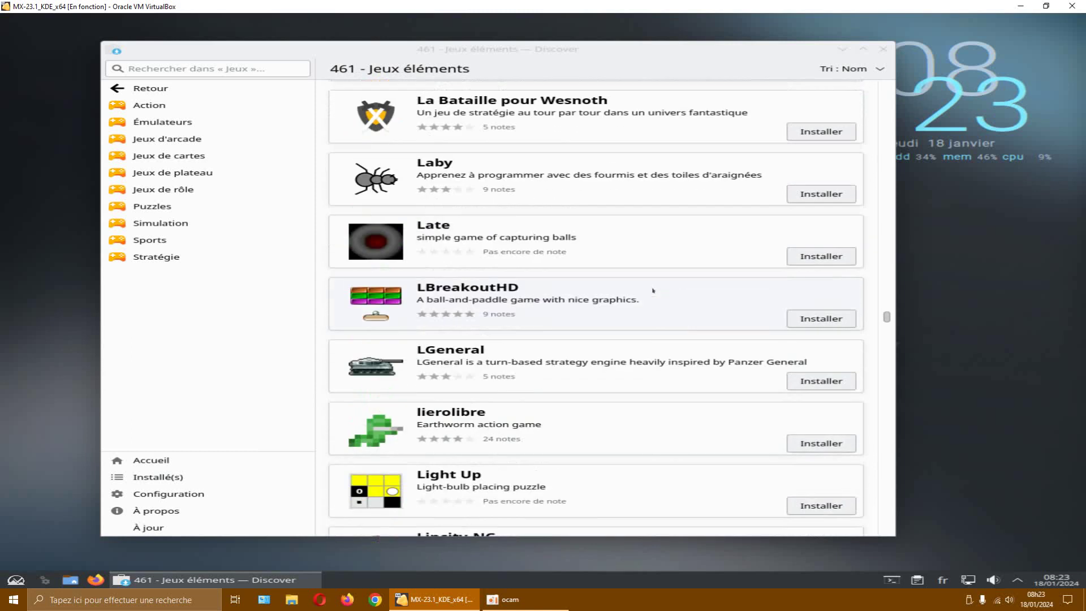
scroll(654, 286, up, 3)
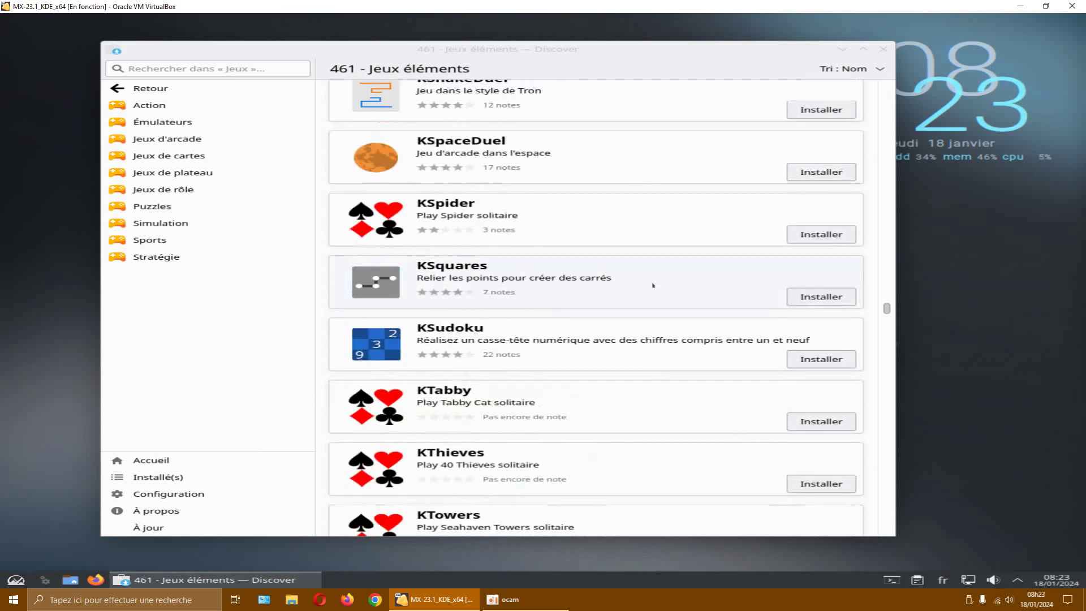
scroll(654, 286, up, 10)
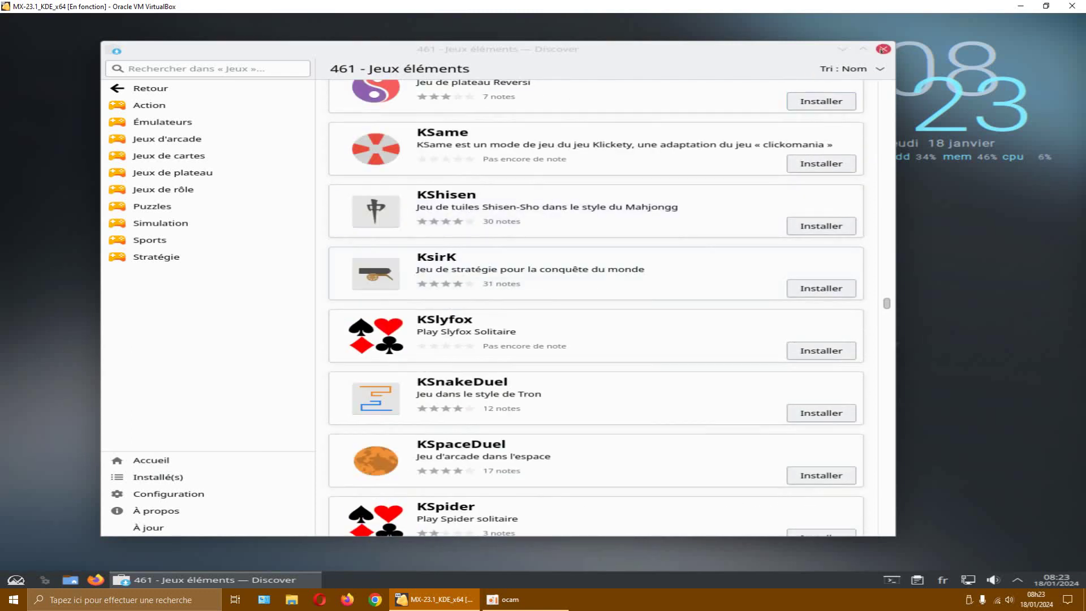
click(883, 49)
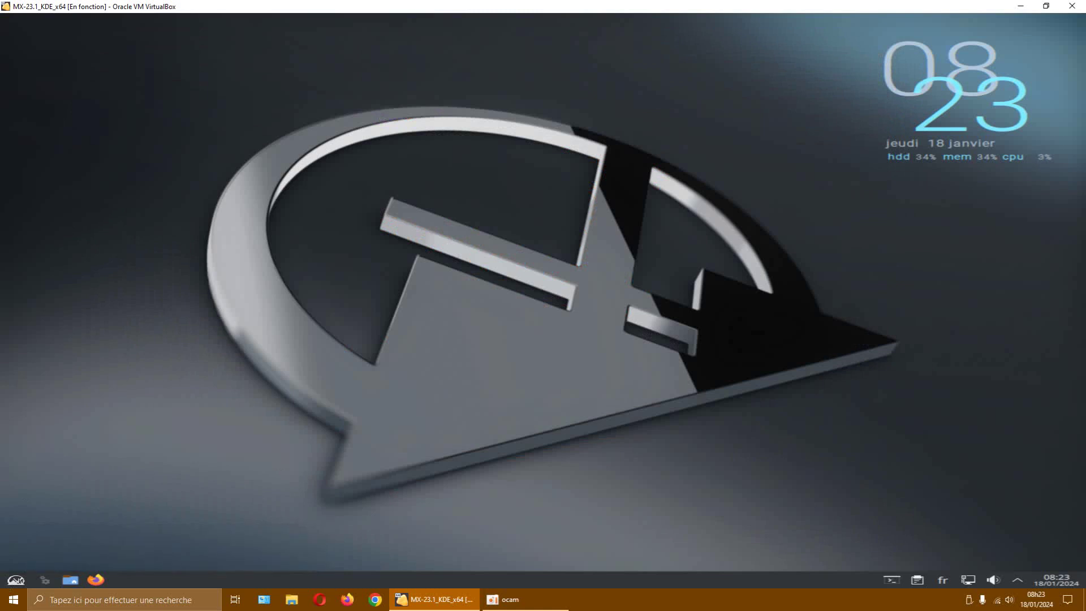
- From the launcher, dismiss LBreakout2's actions and show GIMP's options under Graphisme
click(16, 580)
mouse_move(147, 422)
right_click(314, 421)
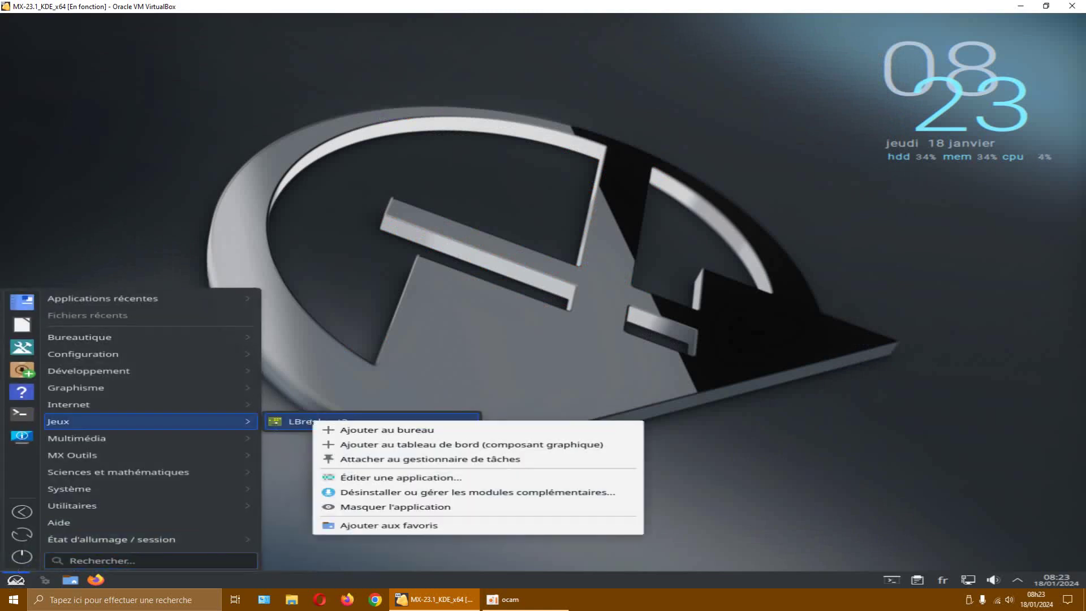
click(390, 491)
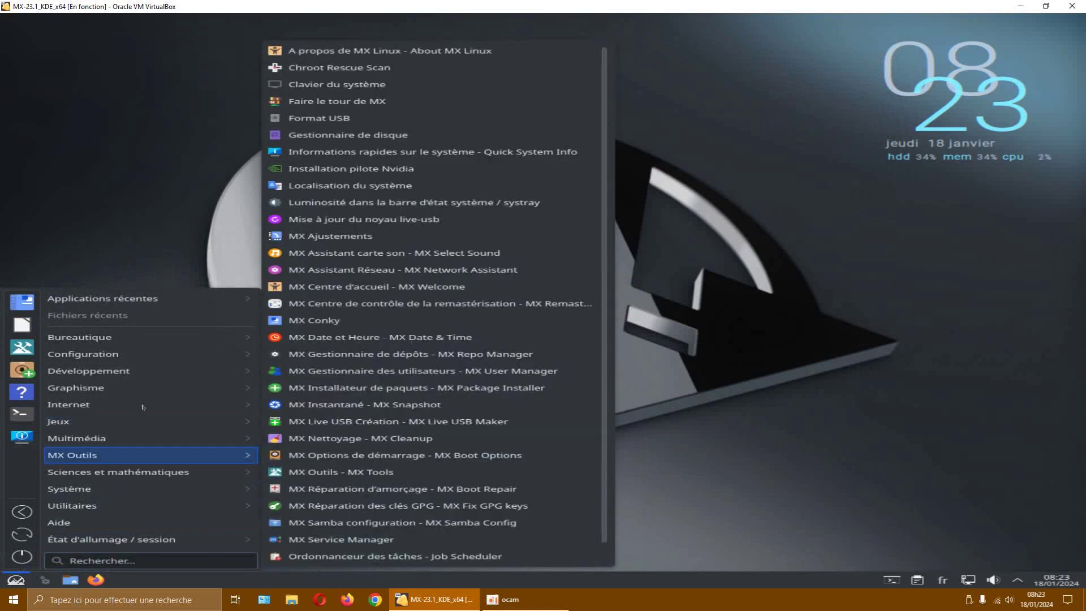
mouse_move(133, 403)
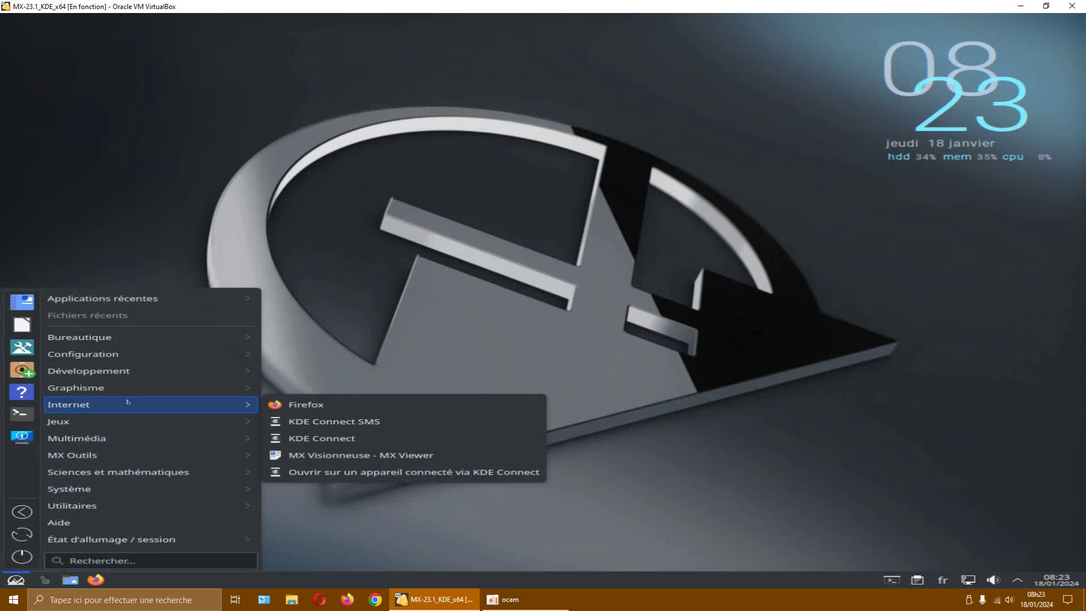
mouse_move(104, 386)
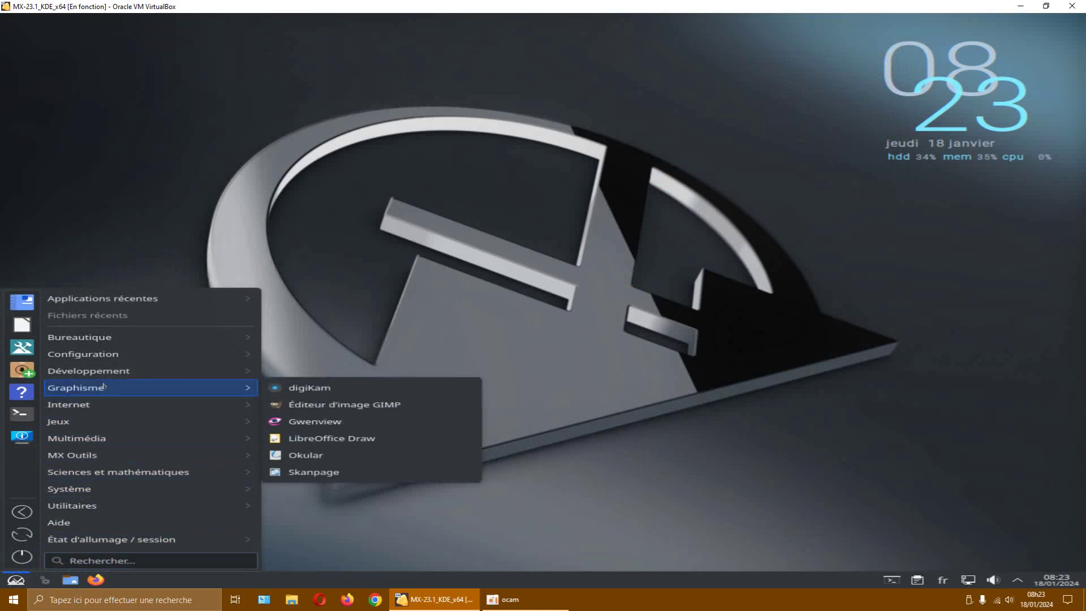
right_click(316, 402)
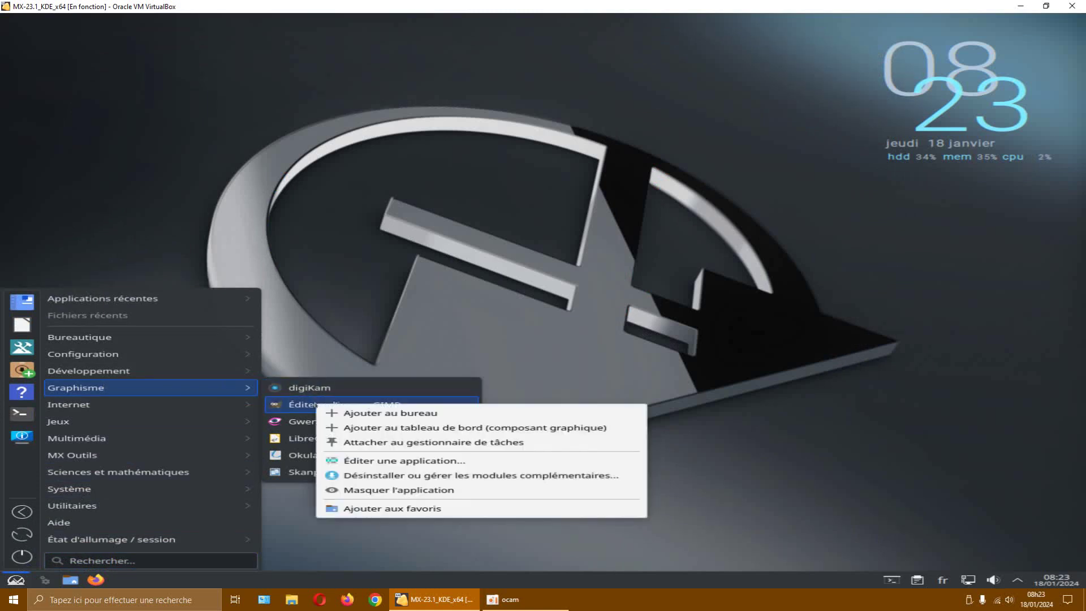
- Remove GIMP and its extra data package in Discover, authorizing with the admin password
click(384, 475)
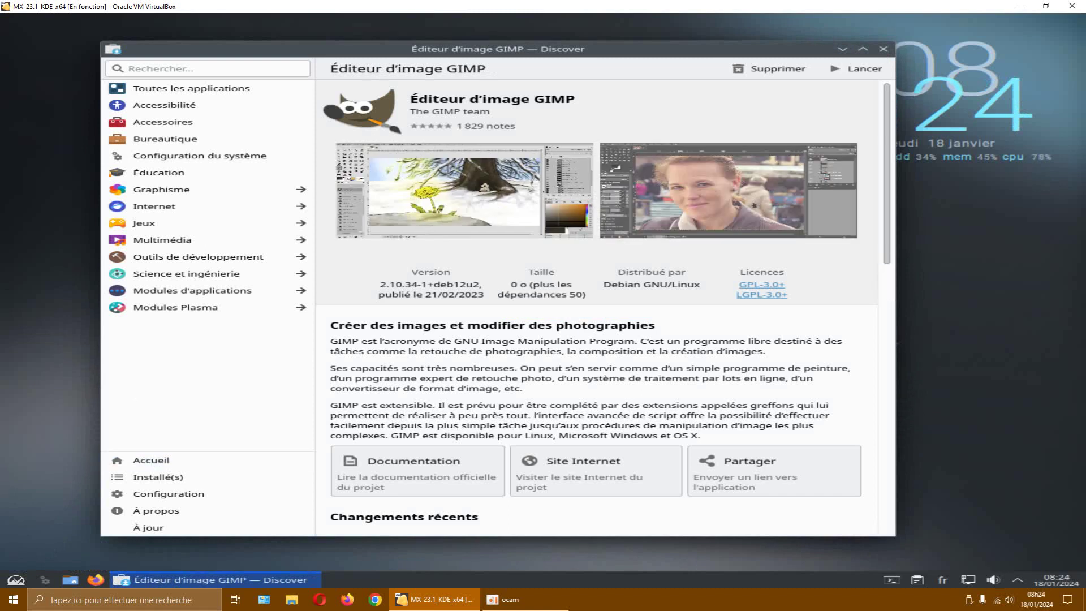
click(770, 68)
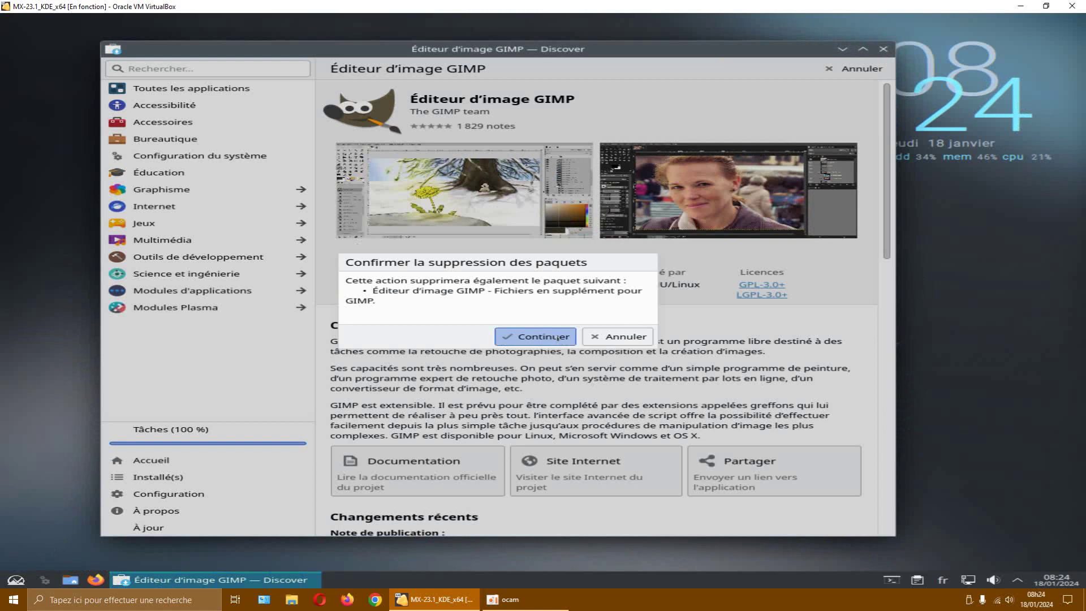
click(535, 338)
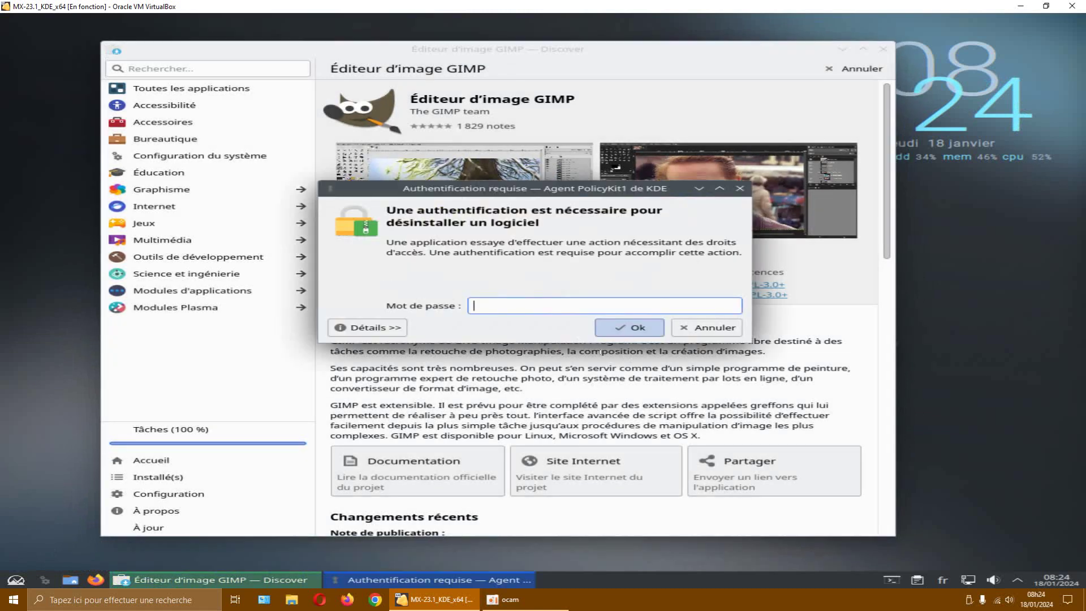
click(706, 326)
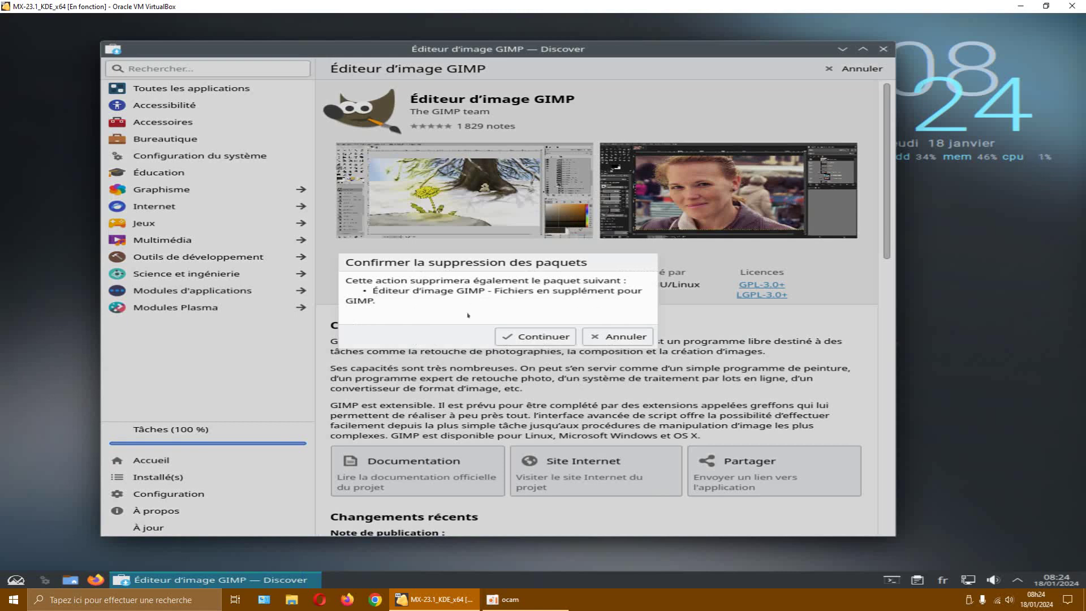
click(540, 337)
key(Return)
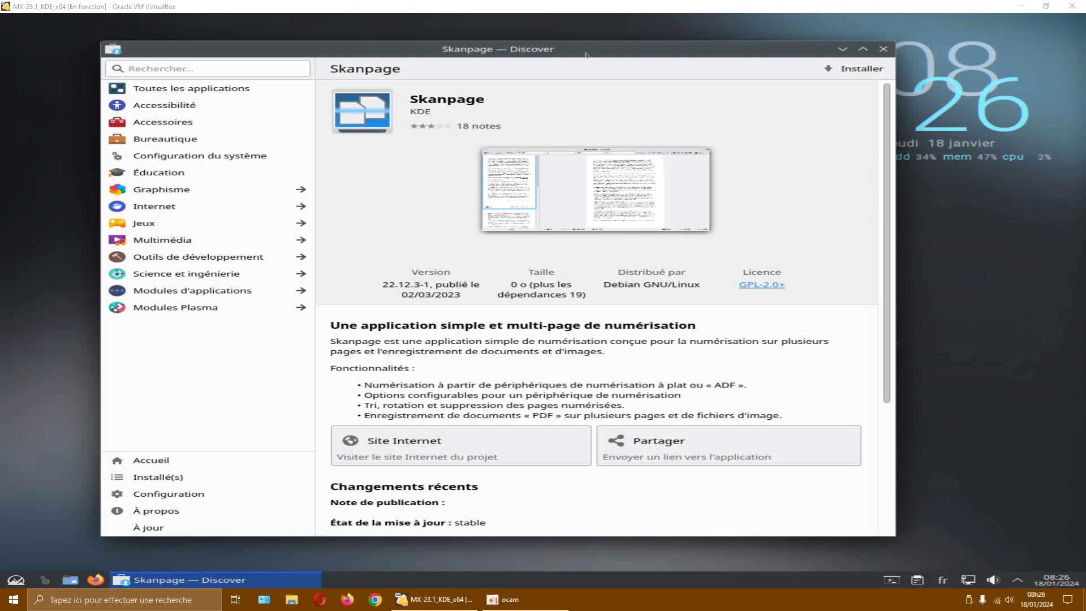
- Move the Discover window, then show LibreOffice Math's options under Sciences et mathématiques
drag(586, 54, 617, 42)
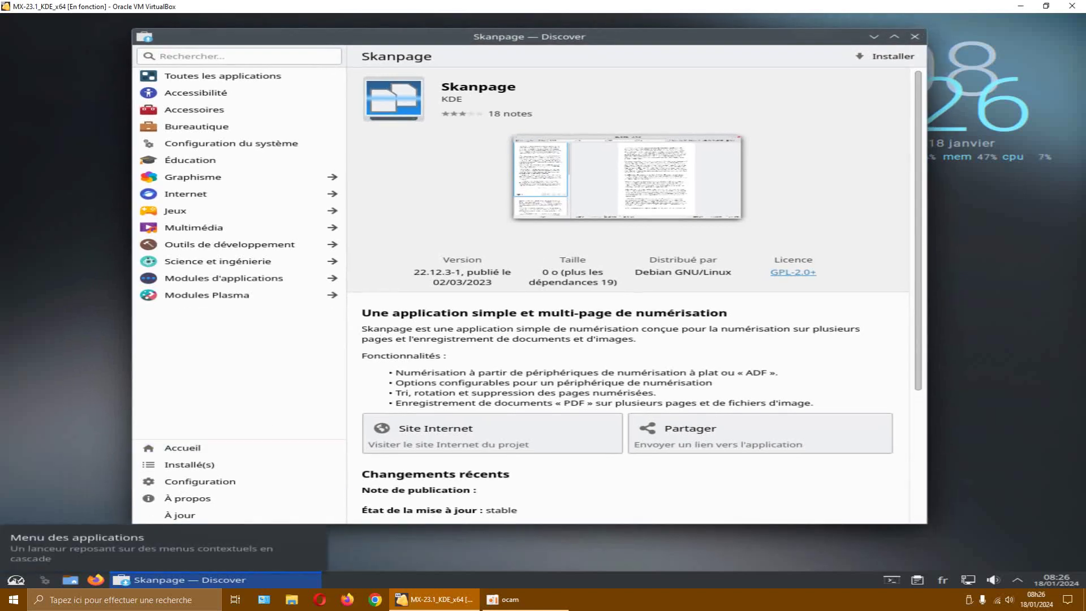
click(16, 580)
mouse_move(79, 355)
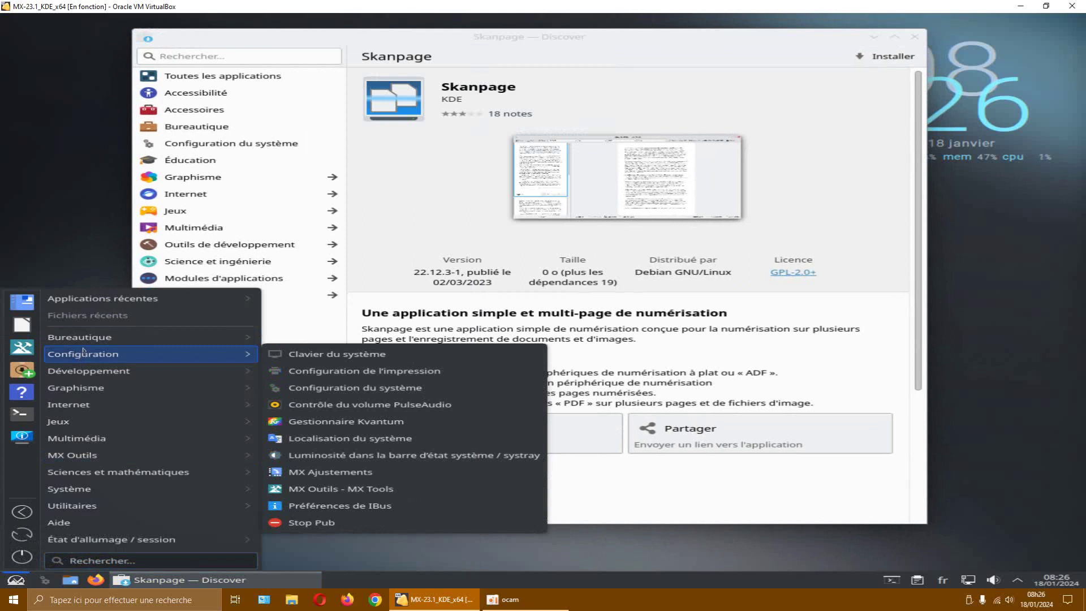
mouse_move(97, 471)
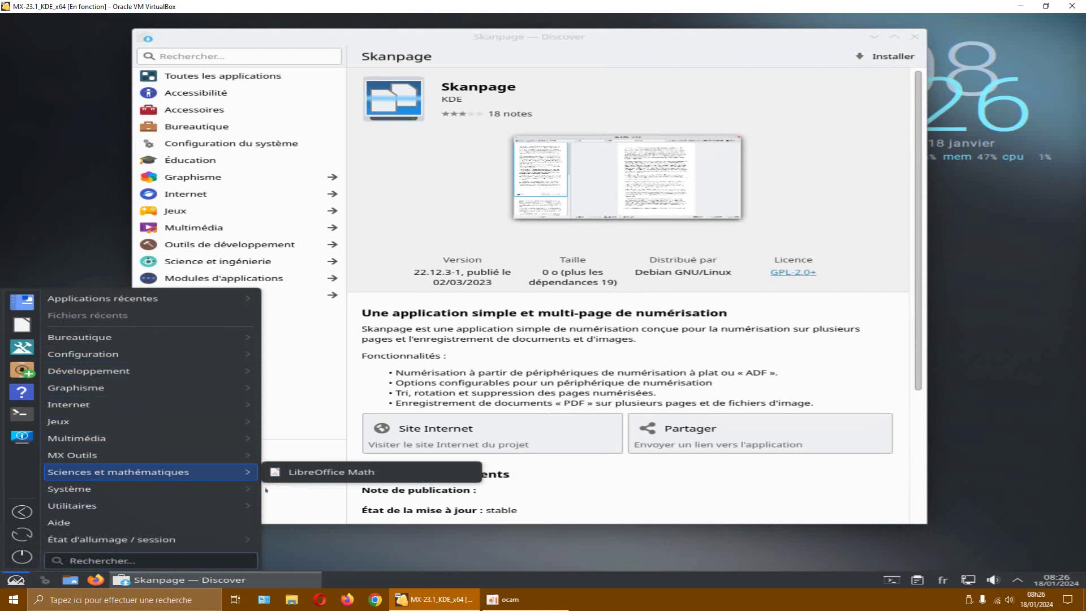
right_click(338, 472)
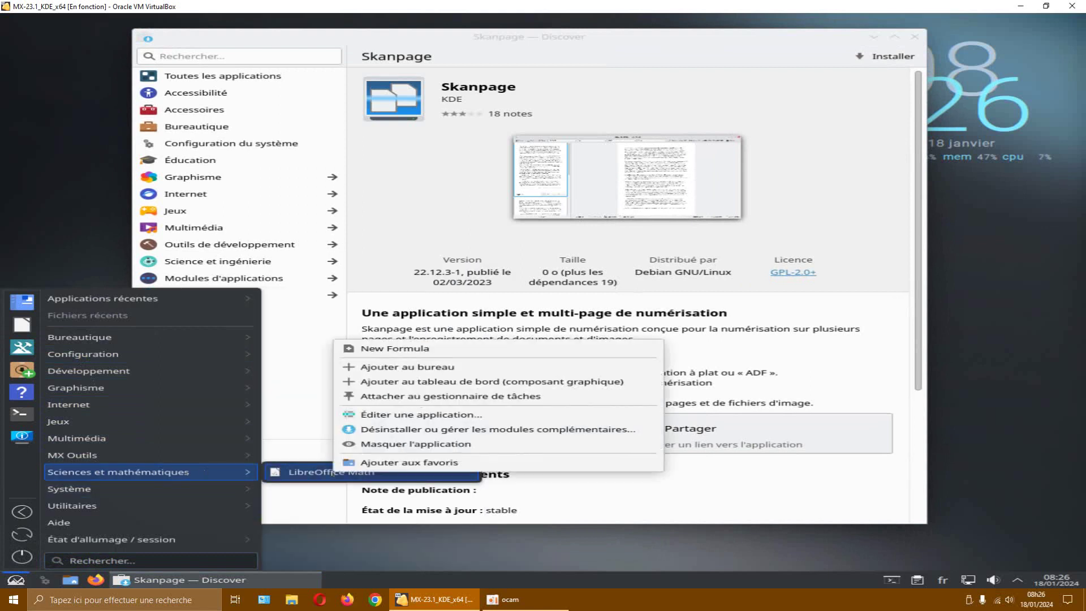
- Uninstall LibreOffice Math from its Discover page, authorizing with the account password
click(456, 429)
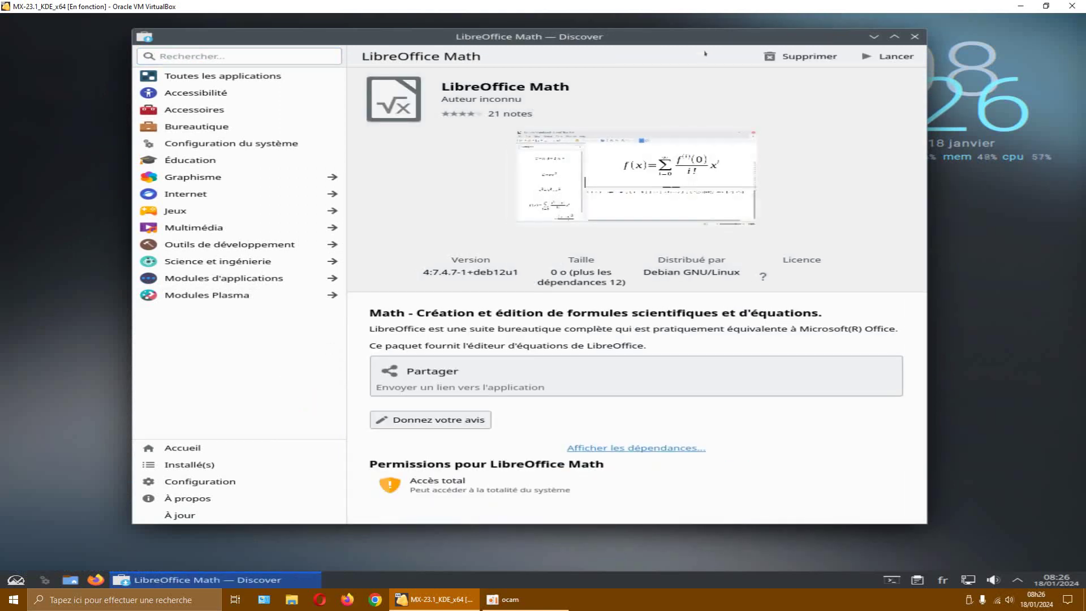
drag(699, 35, 653, 43)
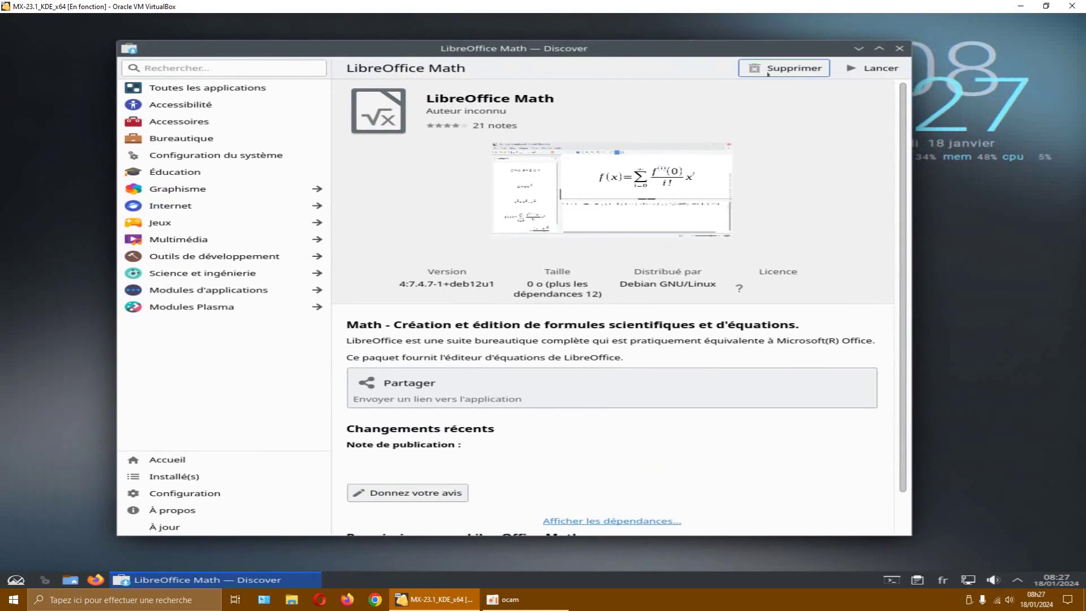
click(760, 71)
text(••)
key(Return)
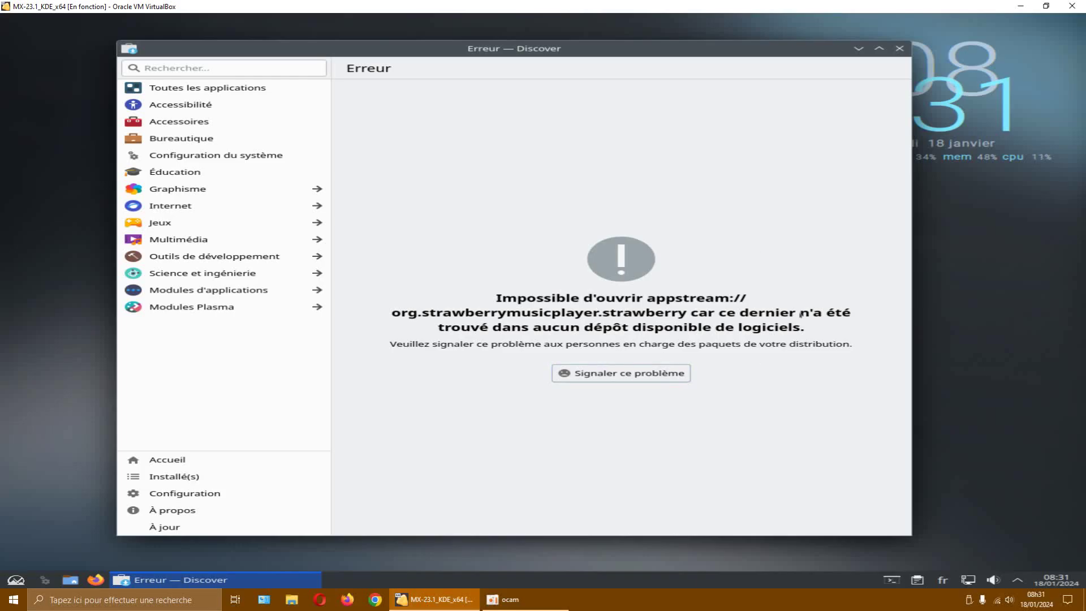
- Open Strawberry's uninstall page from the Multimédia menu, then close the resulting Discover error
click(16, 580)
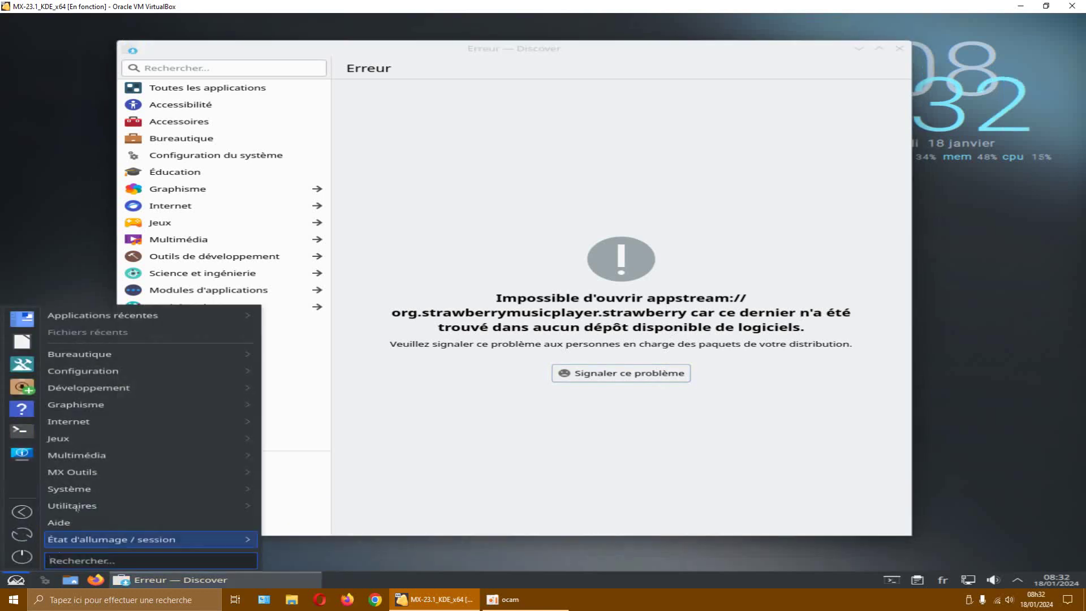
mouse_move(167, 454)
right_click(311, 521)
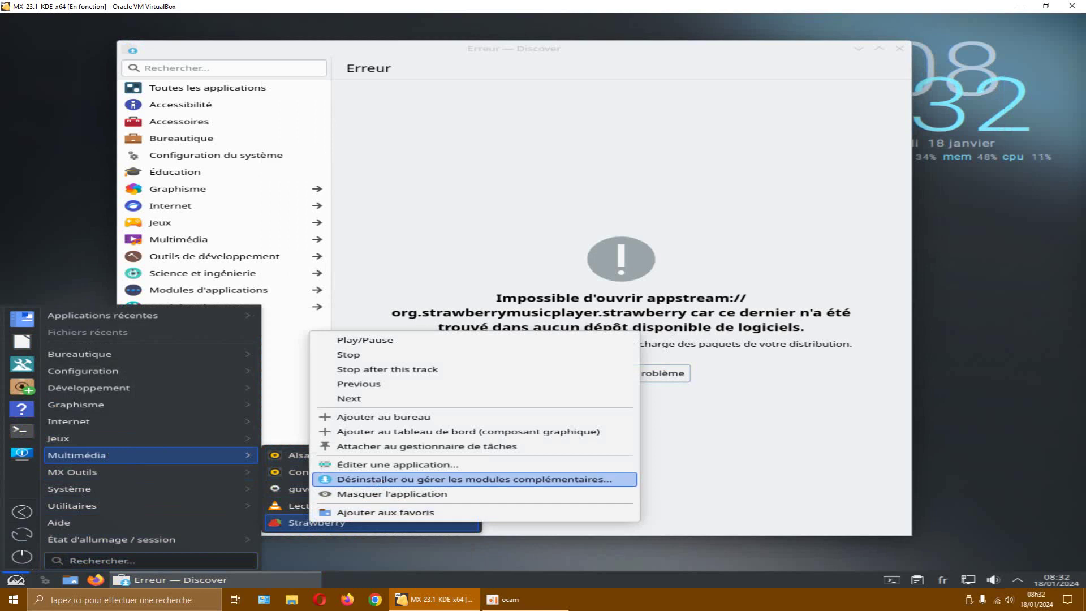
click(383, 479)
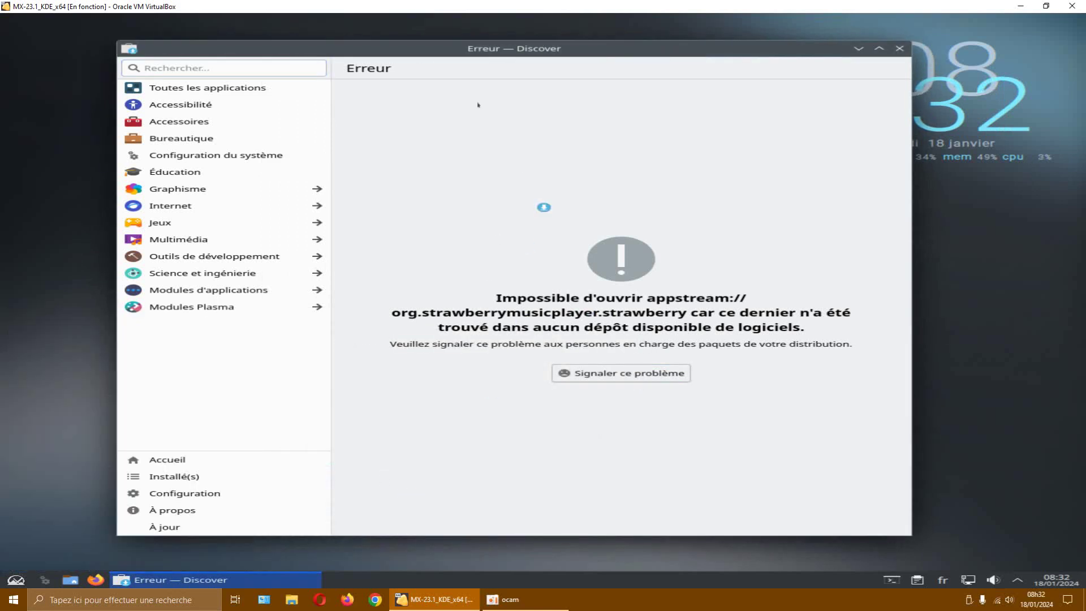
click(900, 48)
- Retry Strawberry's uninstall page and report the repository error to the Debian bug tracker
click(24, 577)
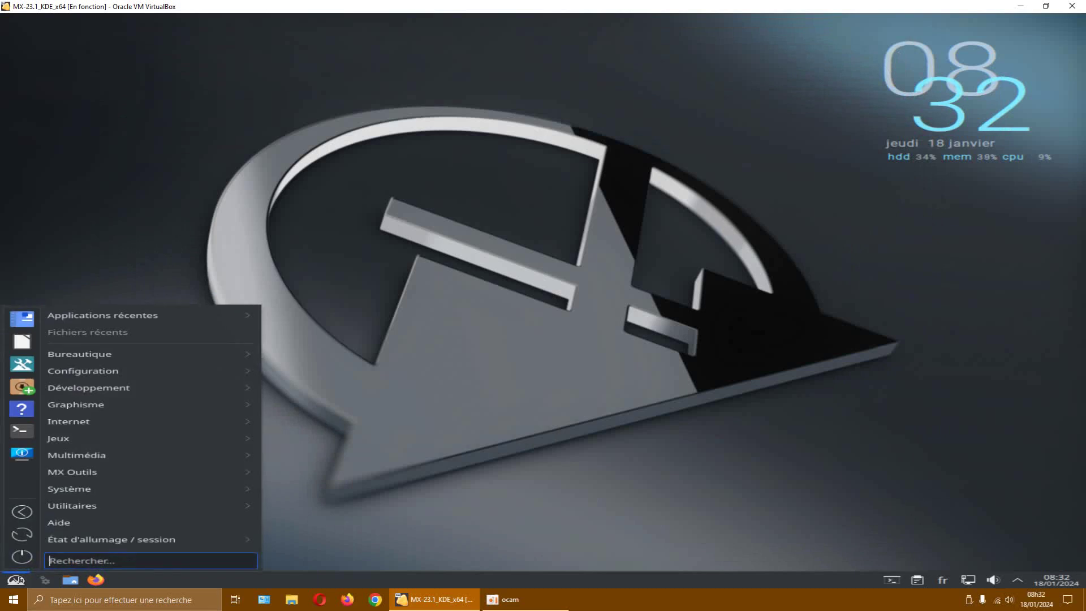
mouse_move(170, 456)
right_click(314, 523)
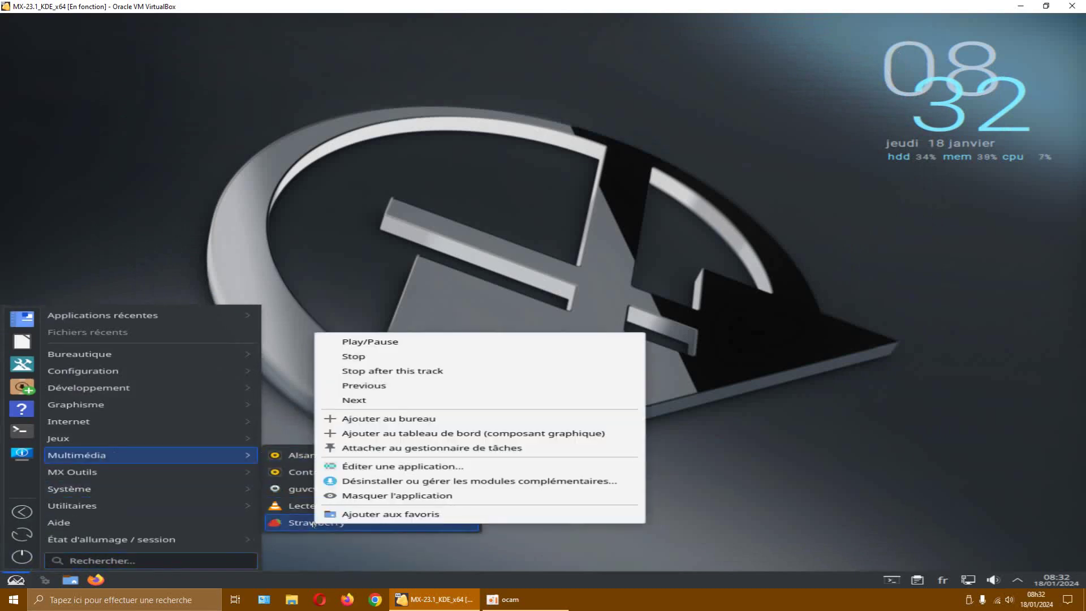
click(379, 484)
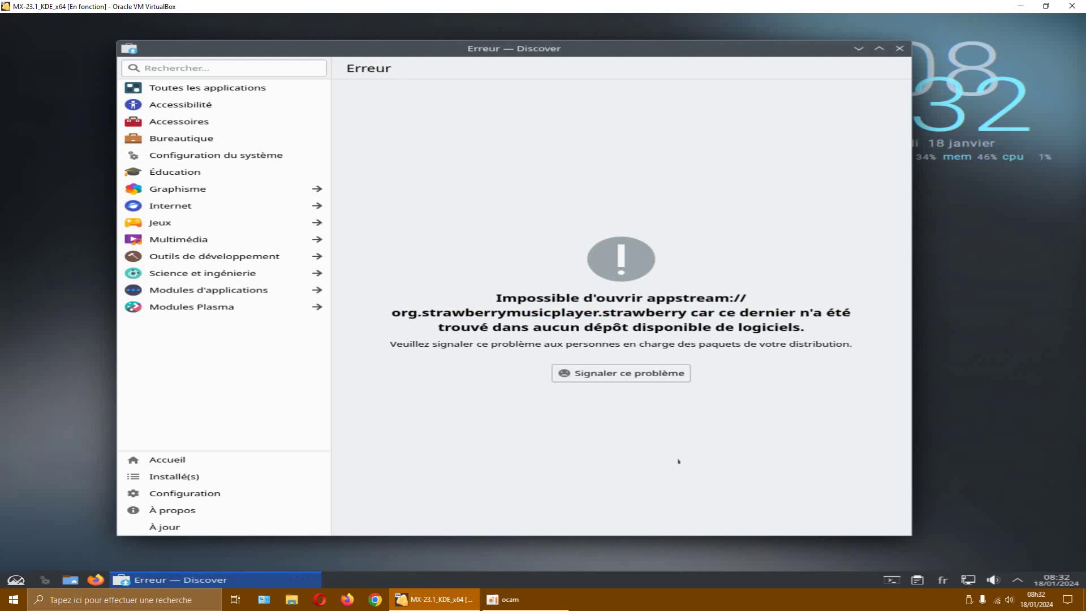
click(633, 374)
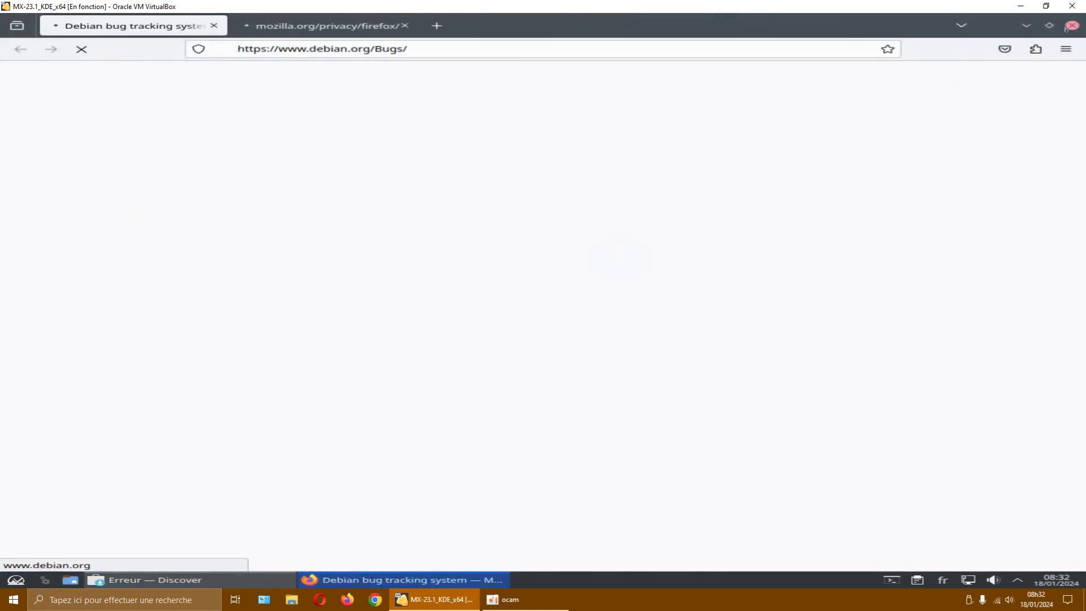
- Close Firefox and open the properties of Strawberry's launcher entry via 'Éditer une application…'
click(1069, 26)
click(15, 579)
mouse_move(170, 455)
right_click(316, 522)
click(436, 461)
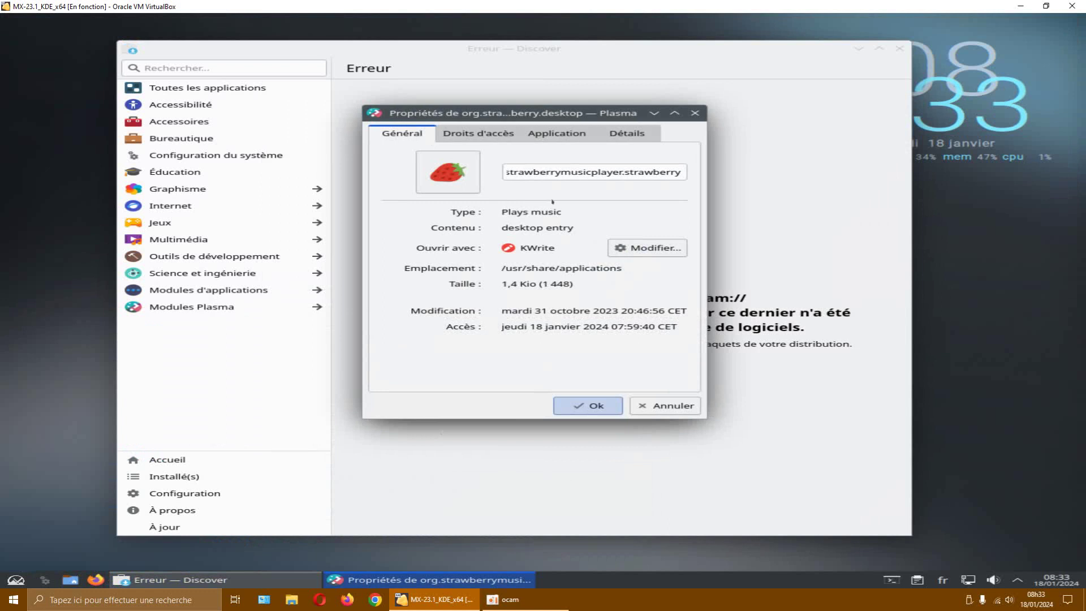
- Copy the word 'strawberry' from the entry name and paste it into Discover's search
double_click(651, 172)
key(ctrl+c)
right_click(676, 173)
click(722, 230)
click(695, 113)
right_click(158, 69)
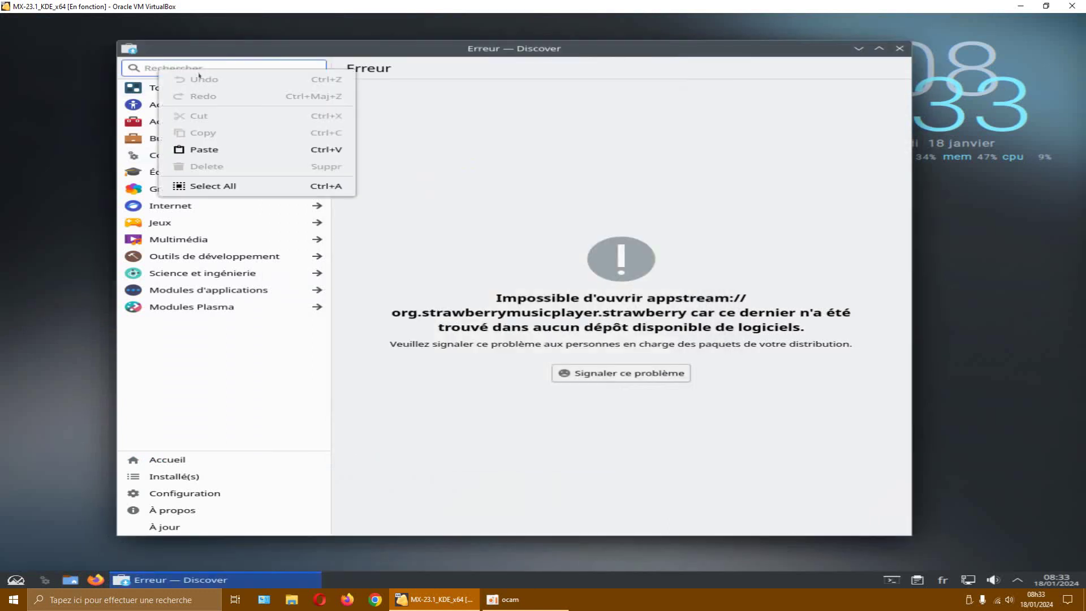
click(209, 149)
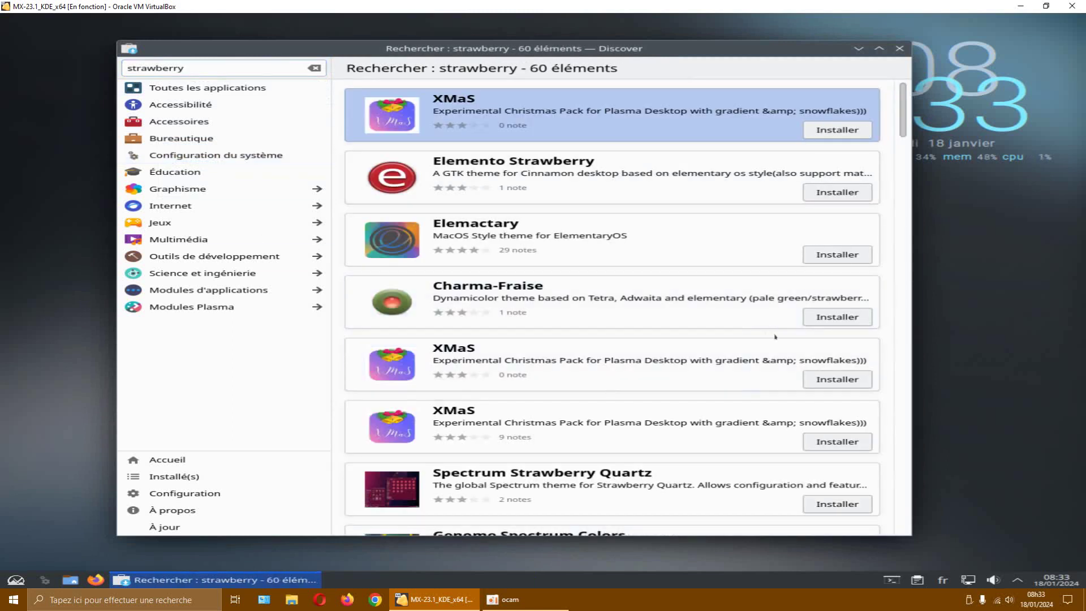
- Scroll through the 60 strawberry results, mostly themes and wallpapers, finding no Strawberry player
scroll(775, 337, down, 5)
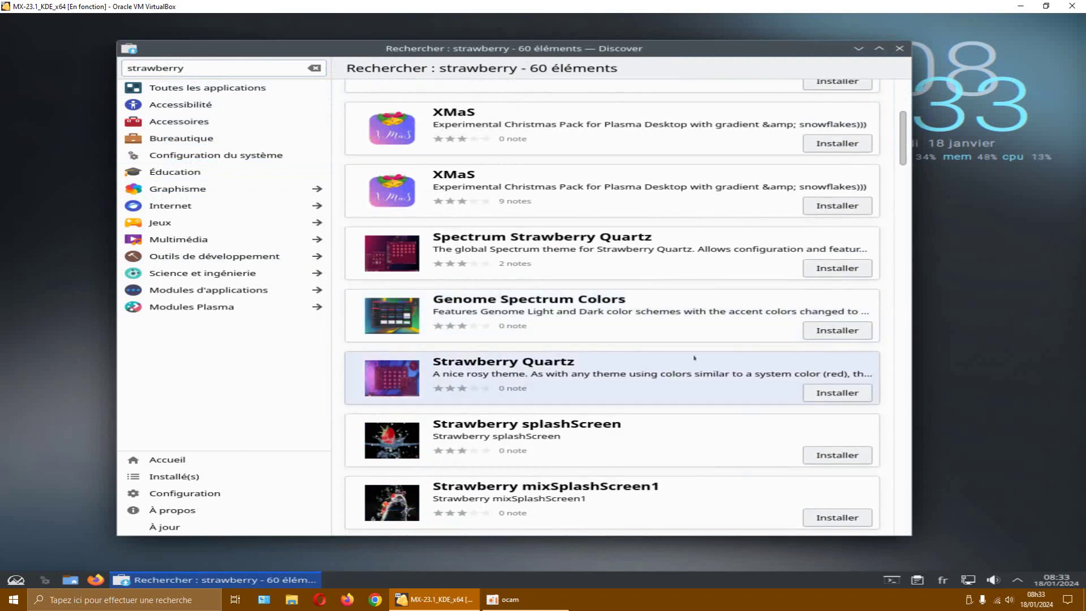
scroll(751, 359, down, 4)
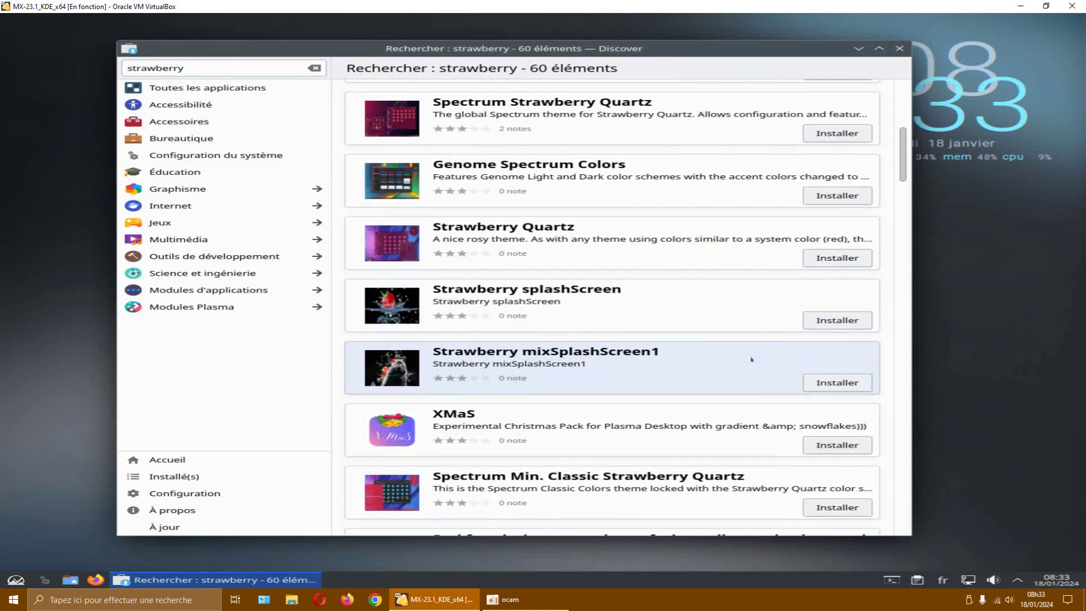
click(16, 579)
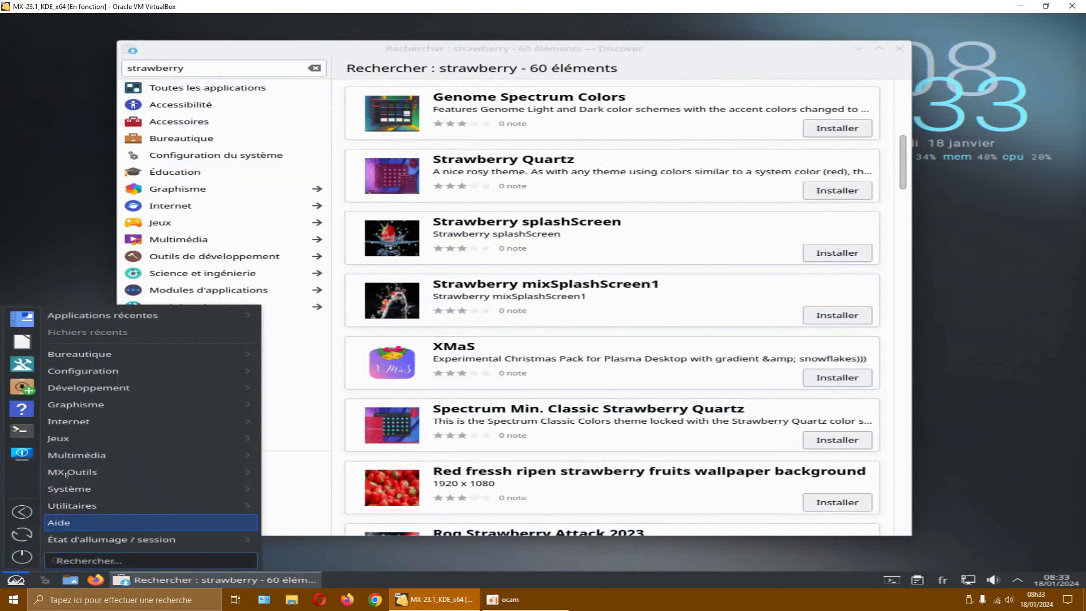
mouse_move(74, 457)
click(902, 209)
scroll(901, 209, down, 3)
drag(902, 210, 902, 257)
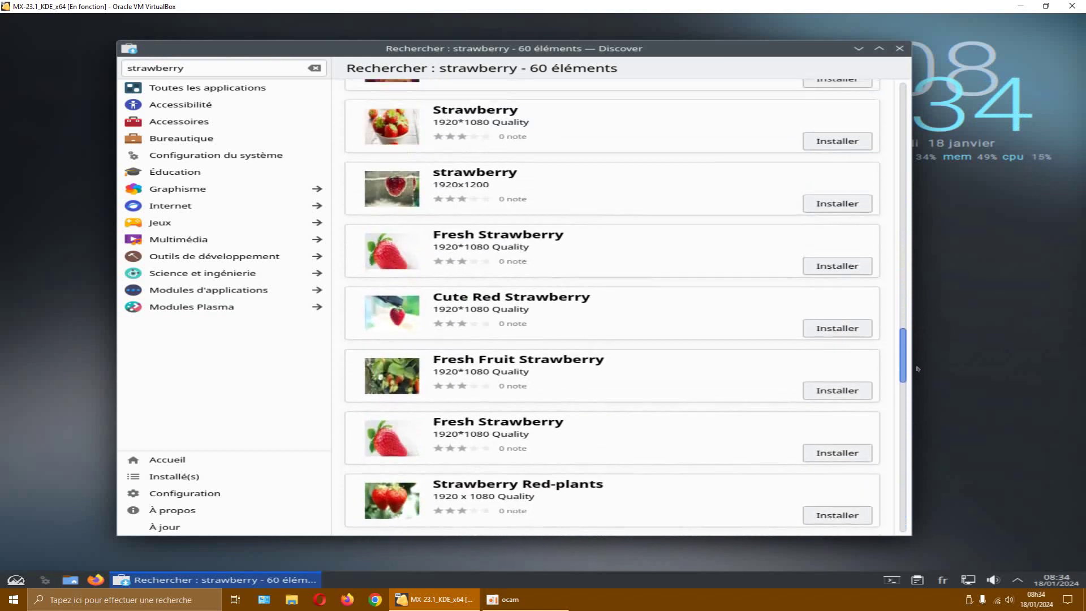
drag(904, 324, 912, 305)
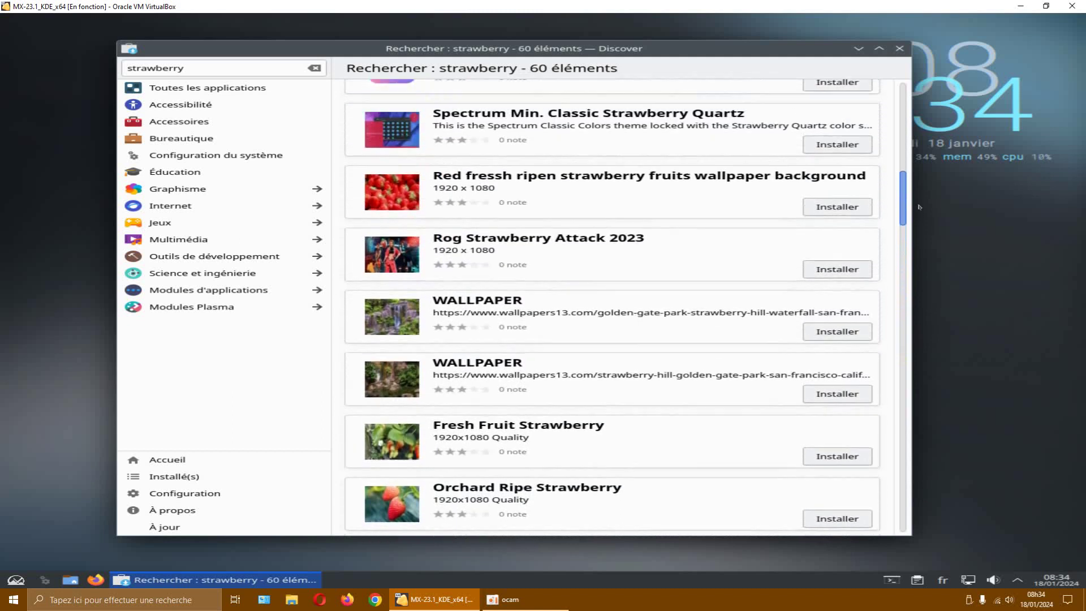
drag(908, 175, 903, 113)
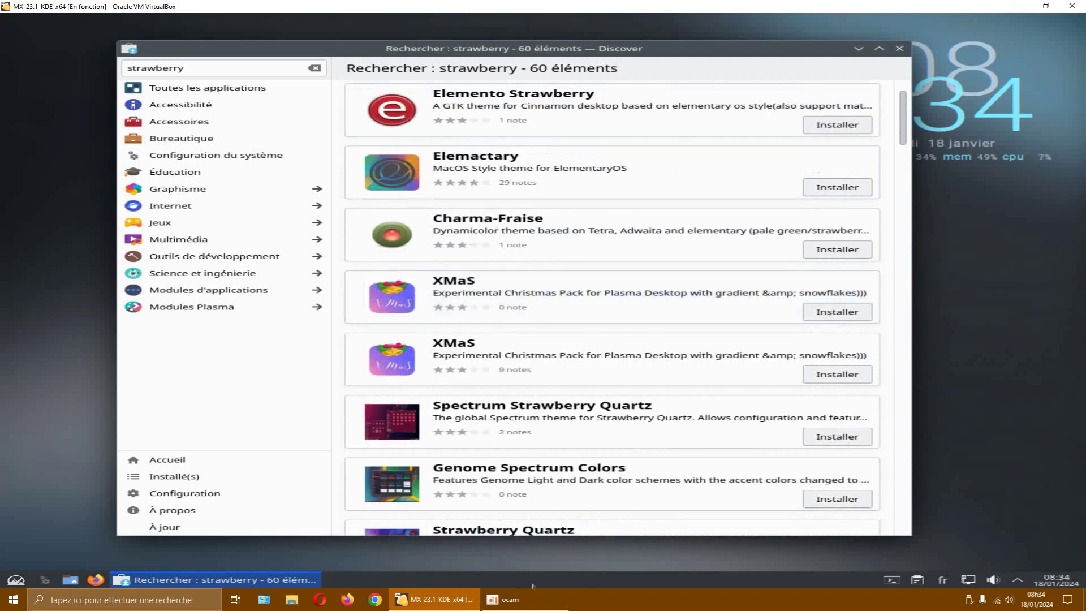
- Close Discover and confirm the launcher's Multimédia category still lists Strawberry
click(434, 602)
click(435, 602)
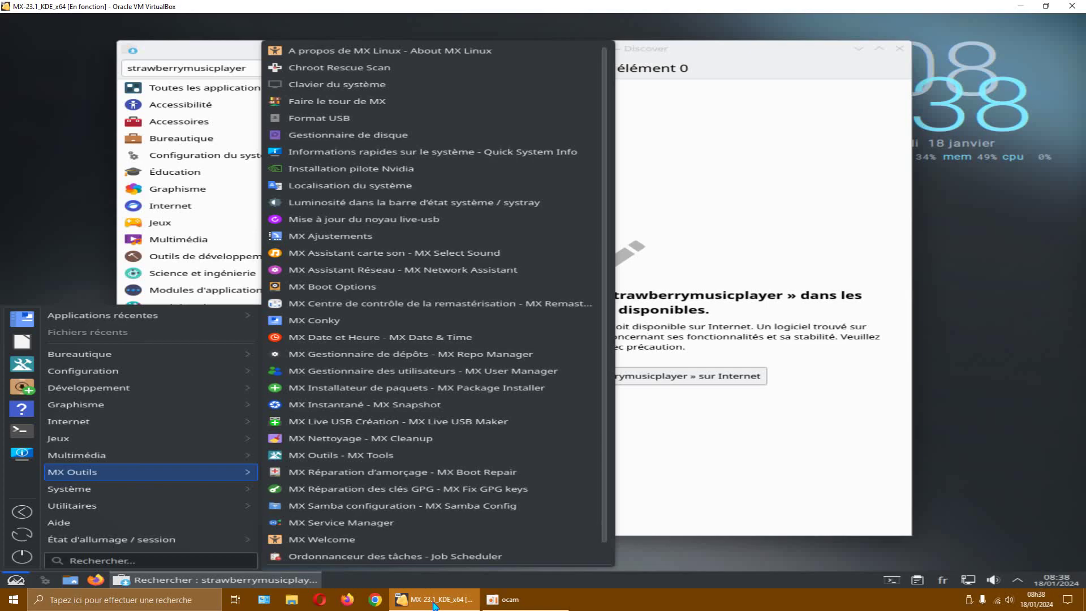
click(713, 81)
click(900, 49)
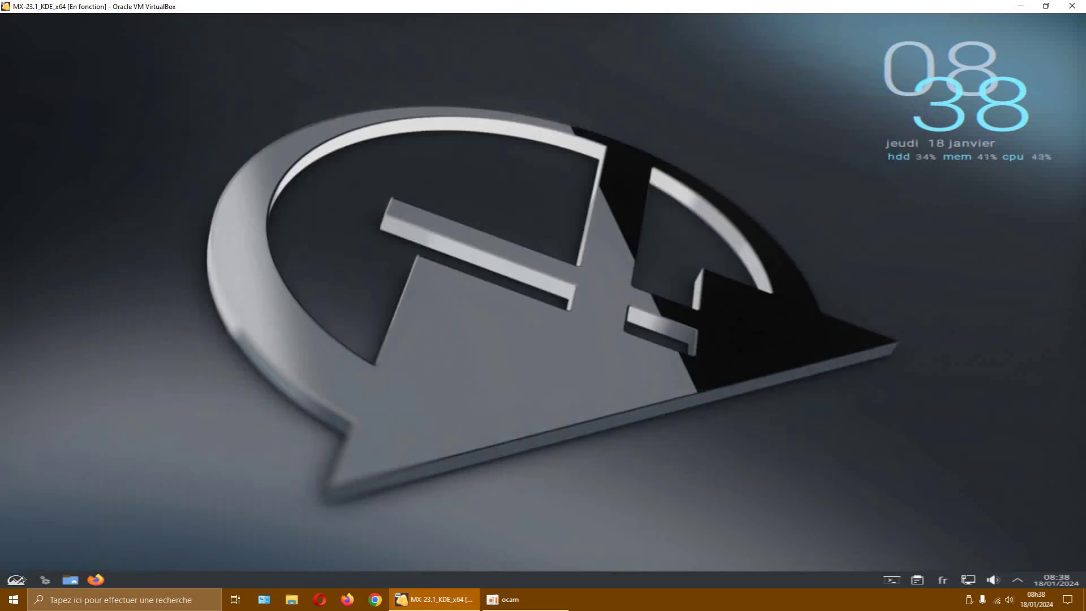
click(17, 579)
mouse_move(87, 457)
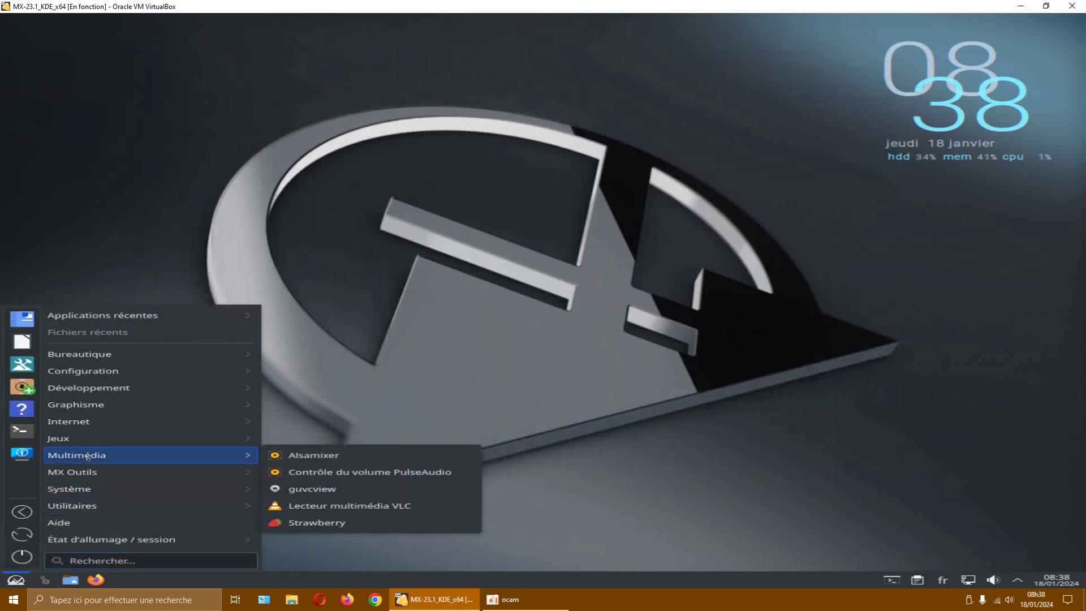
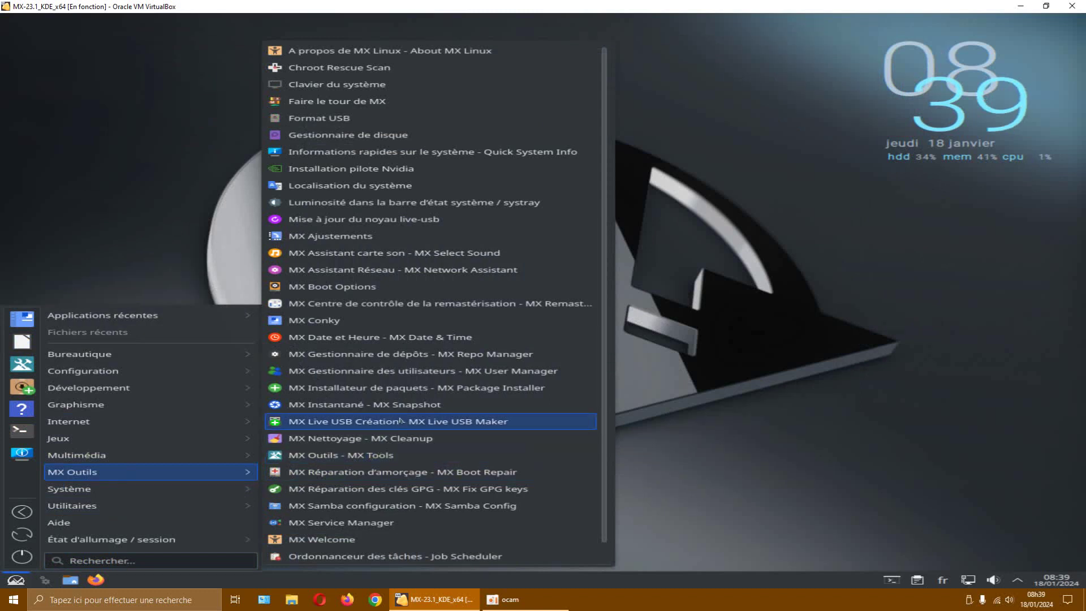
- Rename the live USB maker launcher entry to 'MX Live USB Maker' by removing its French prefix
right_click(365, 422)
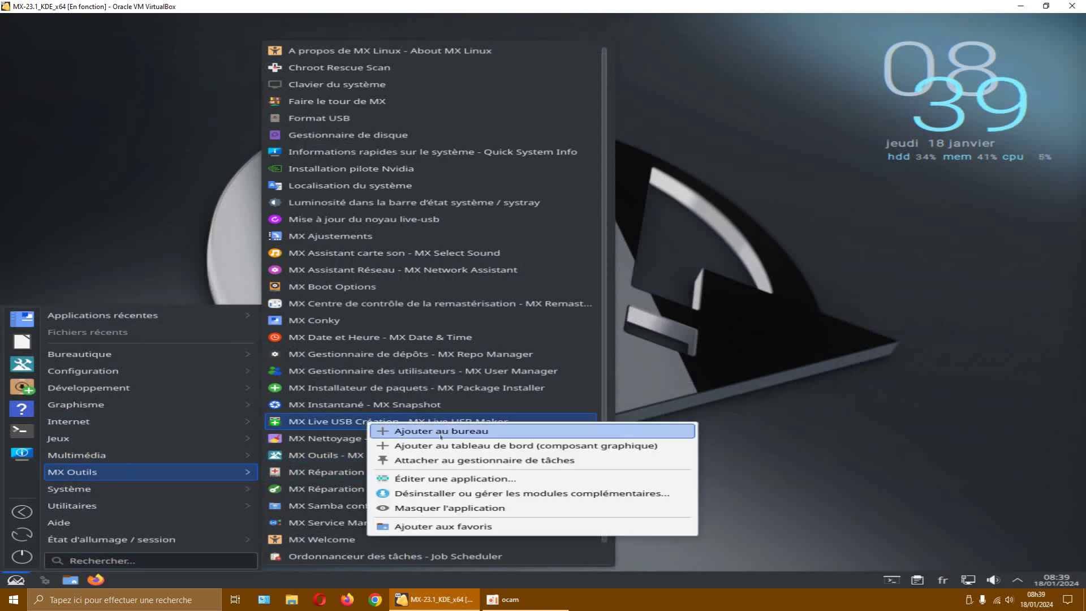
click(396, 479)
click(557, 133)
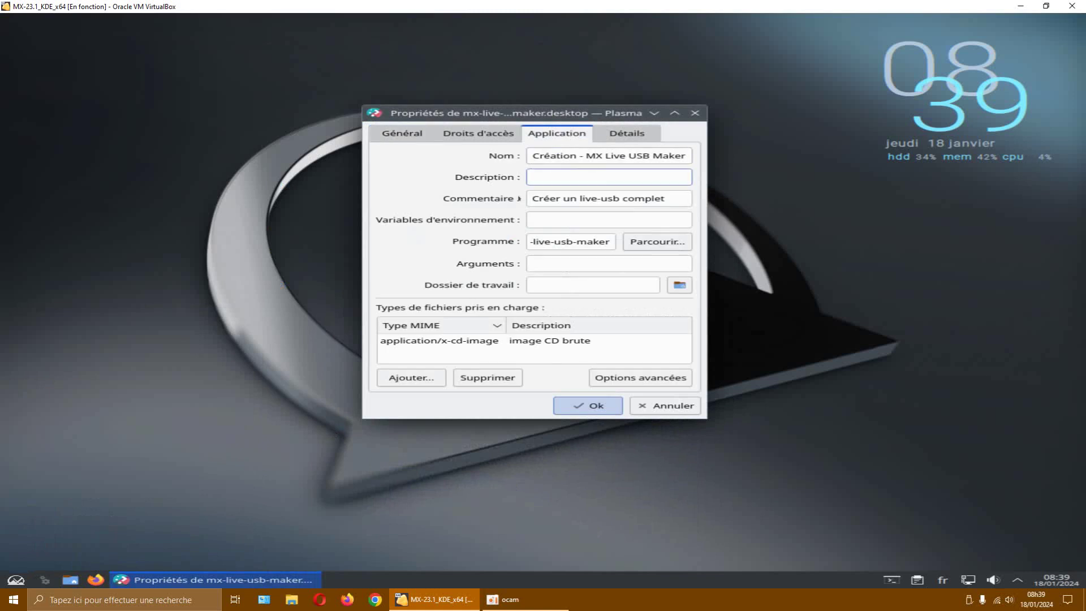
drag(583, 154, 532, 155)
key(BackSpace)
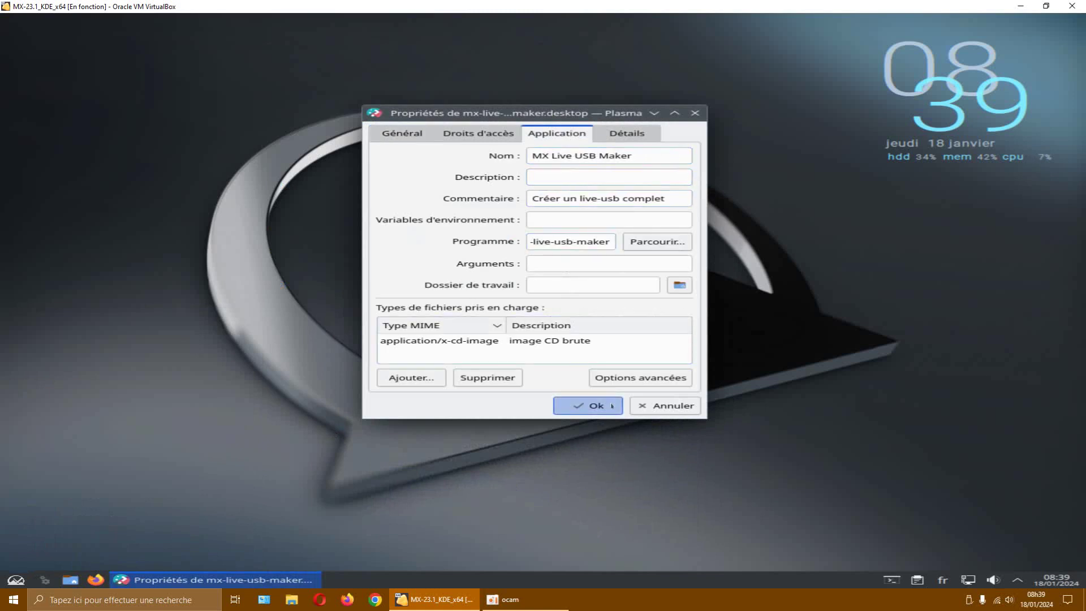
click(597, 405)
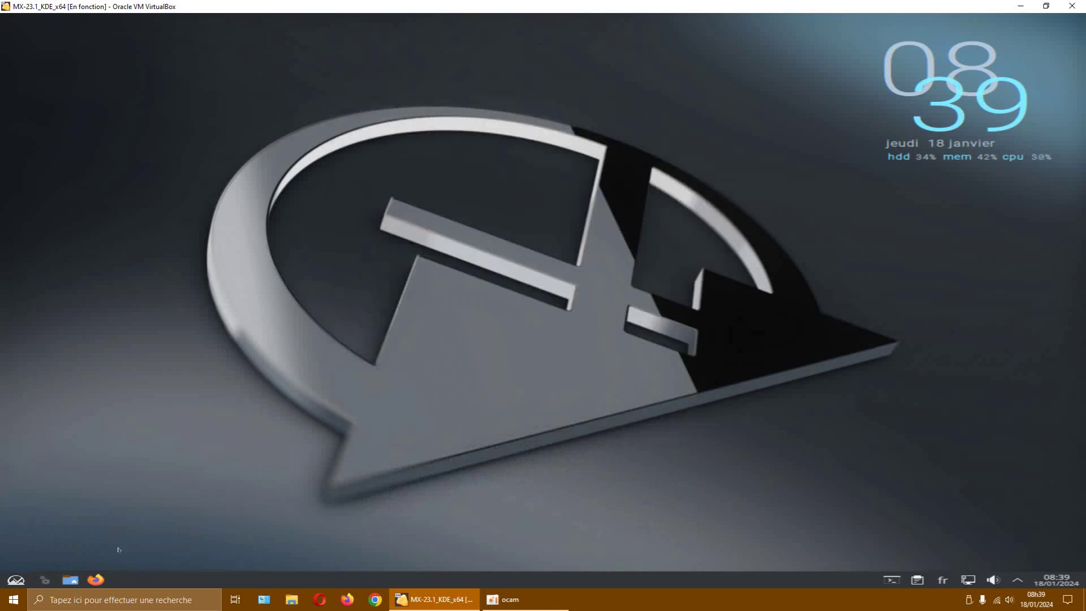
- Rename the boot repair launcher entry to 'MX Boot Repair'
click(16, 580)
mouse_move(104, 472)
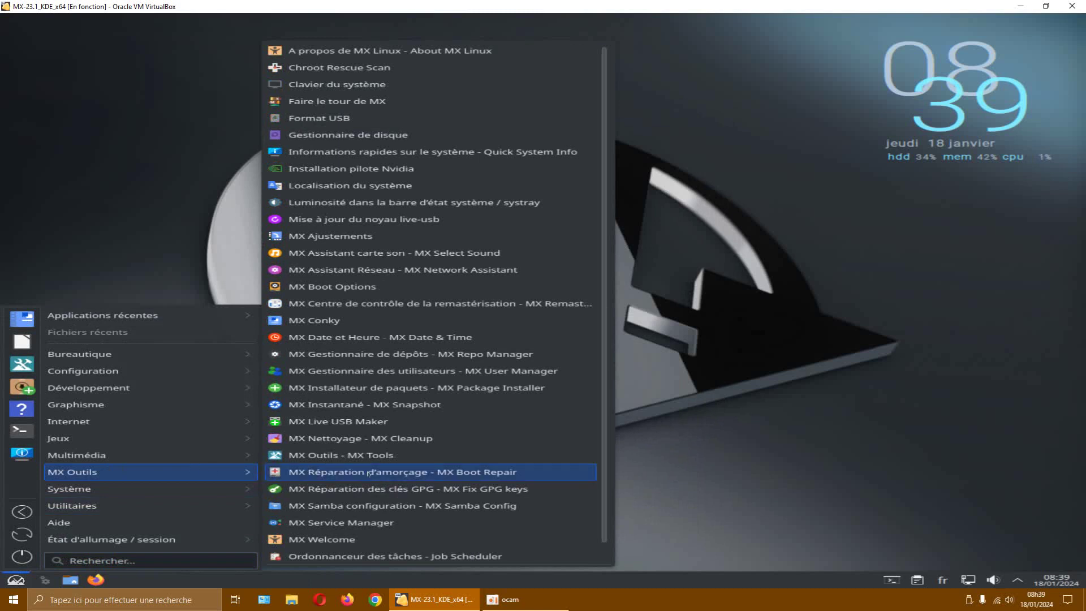
right_click(389, 473)
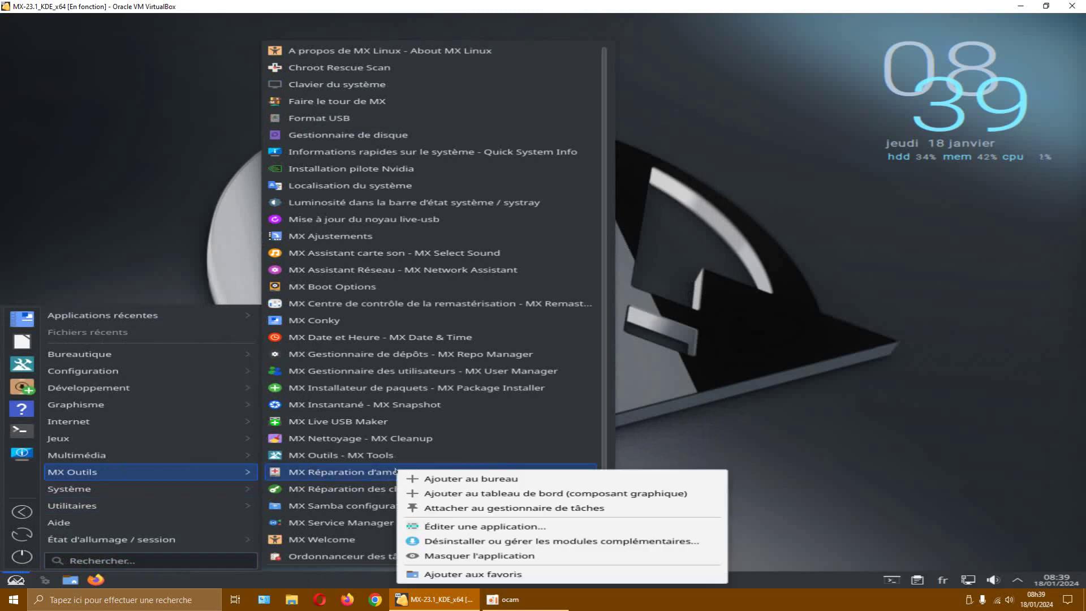
click(454, 527)
click(571, 141)
click(603, 158)
key(BackSpace)
key(BackSpace)
key(BackSpace)
key(BackSpace)
key(BackSpace)
key(BackSpace)
key(BackSpace)
key(BackSpace)
key(BackSpace)
key(BackSpace)
key(BackSpace)
key(BackSpace)
key(BackSpace)
key(BackSpace)
key(BackSpace)
key(BackSpace)
key(BackSpace)
key(BackSpace)
key(BackSpace)
key(BackSpace)
key(BackSpace)
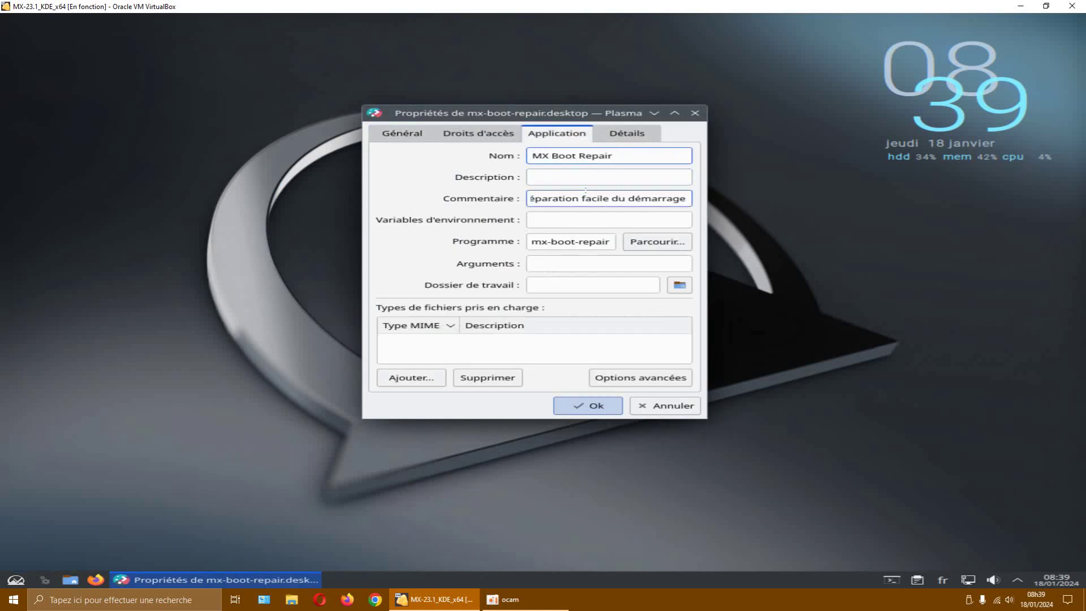
click(552, 173)
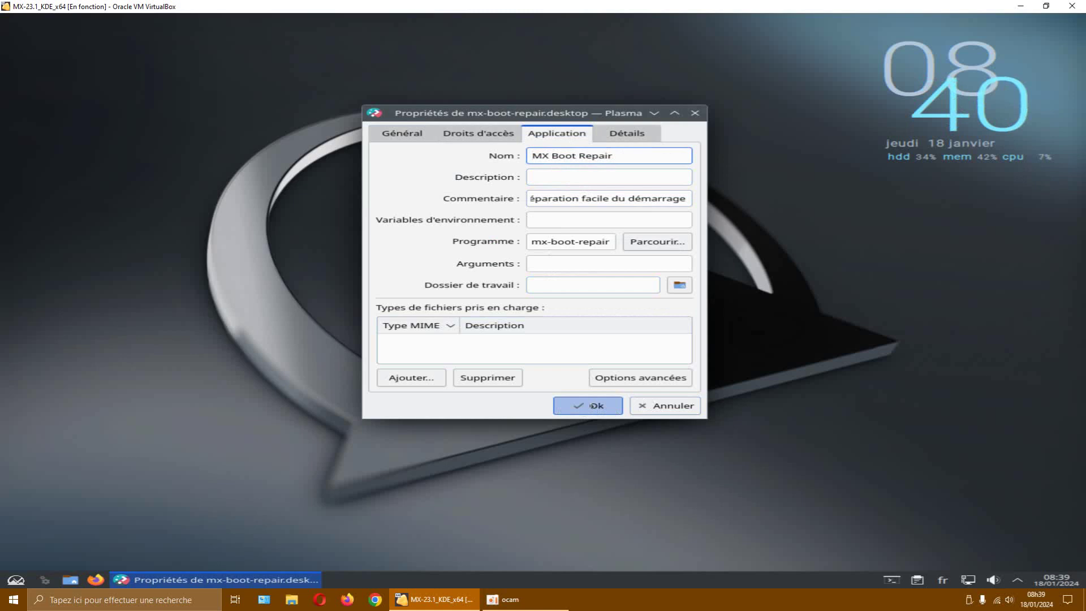
click(566, 408)
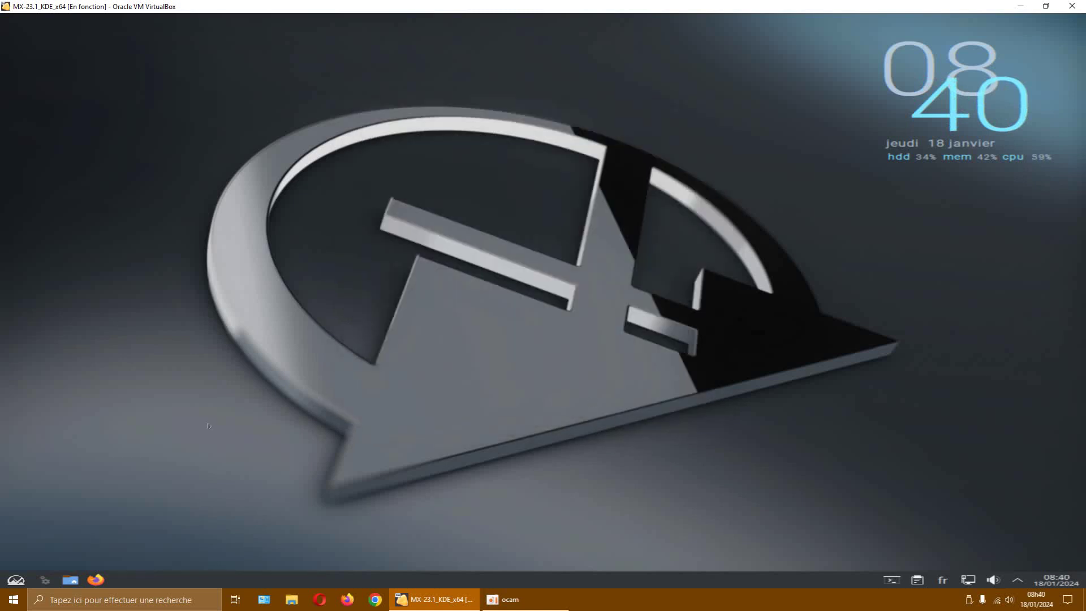
click(16, 580)
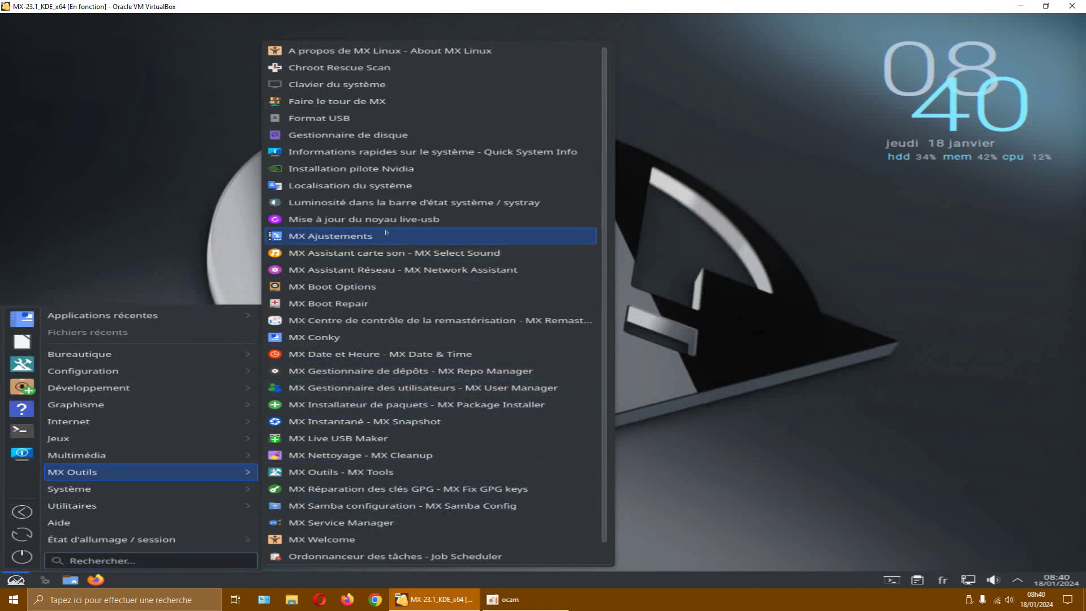
- Trim the French prefix so the system info entry is named 'Quick System Info'
right_click(433, 153)
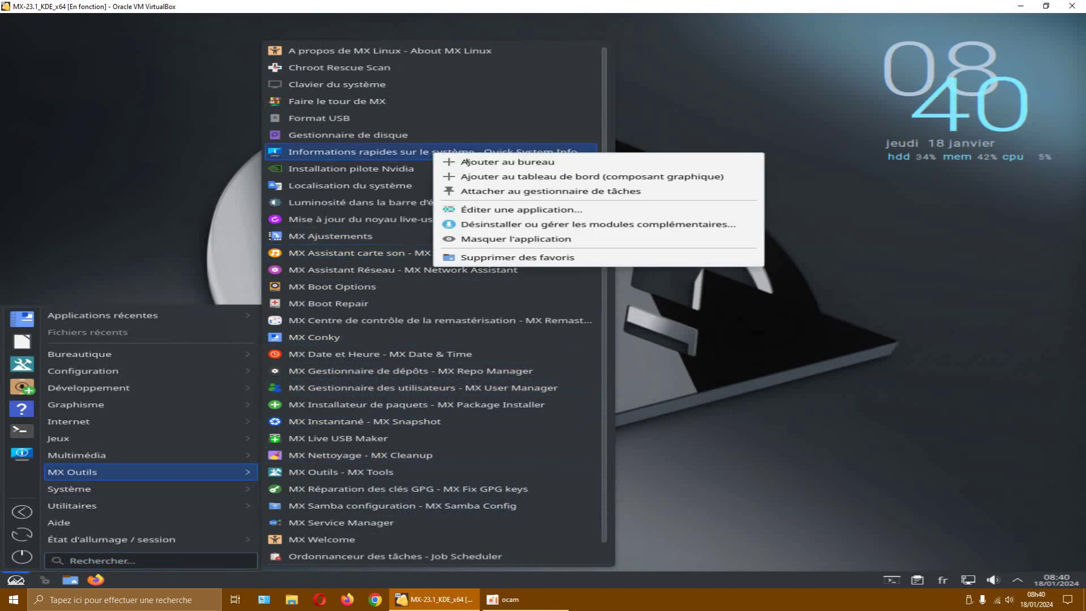
click(482, 208)
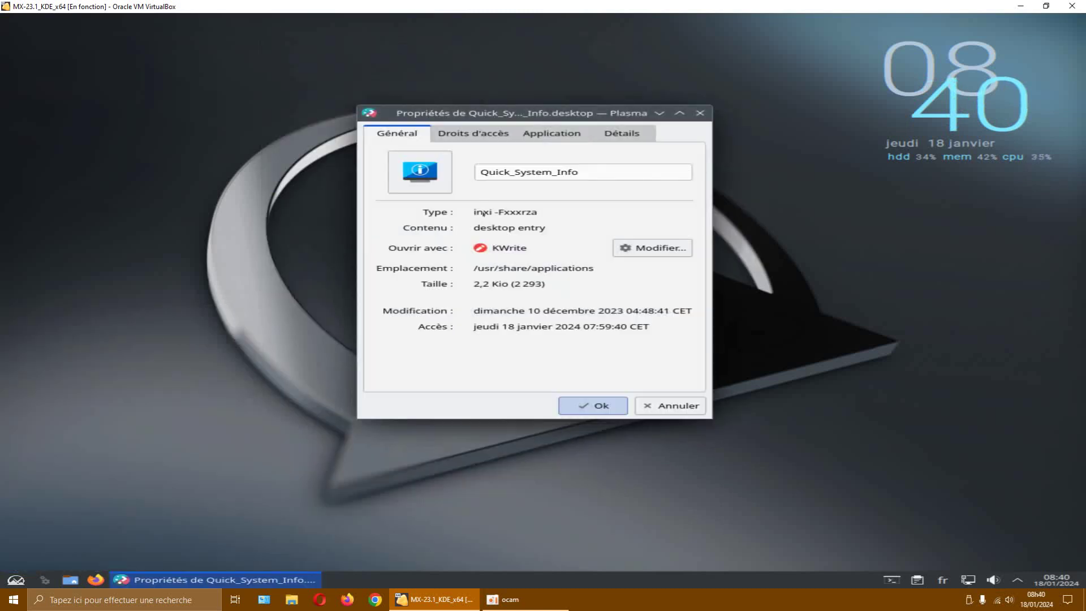
click(556, 135)
key(BackSpace)
key(BackSpace)
key(BackSpace)
key(BackSpace)
key(BackSpace)
key(BackSpace)
key(BackSpace)
key(BackSpace)
key(BackSpace)
key(BackSpace)
key(BackSpace)
key(BackSpace)
key(BackSpace)
key(BackSpace)
key(BackSpace)
key(BackSpace)
key(BackSpace)
key(BackSpace)
key(BackSpace)
key(BackSpace)
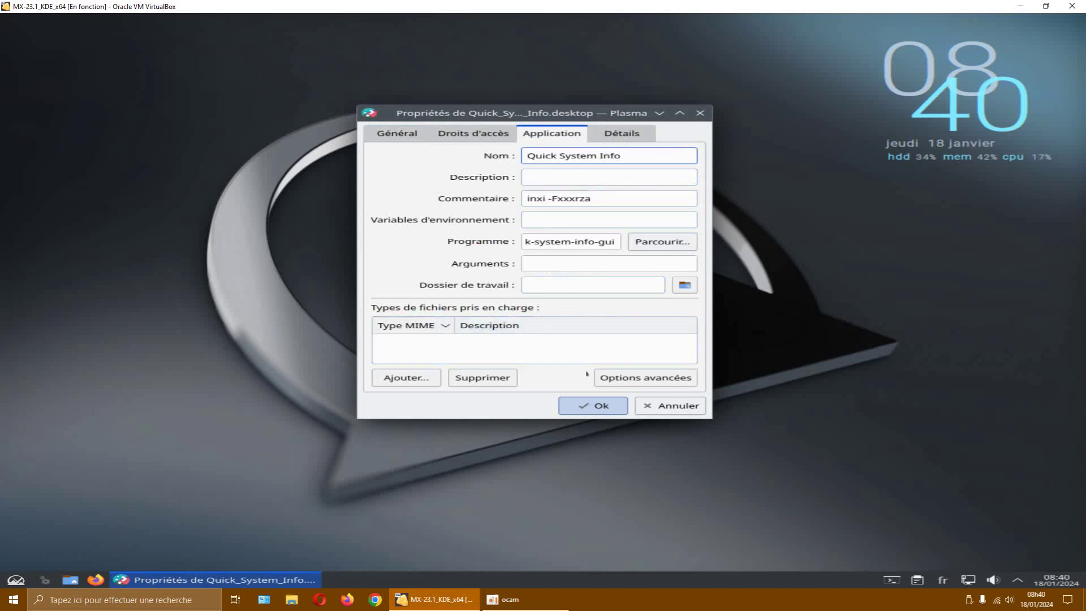
key(Return)
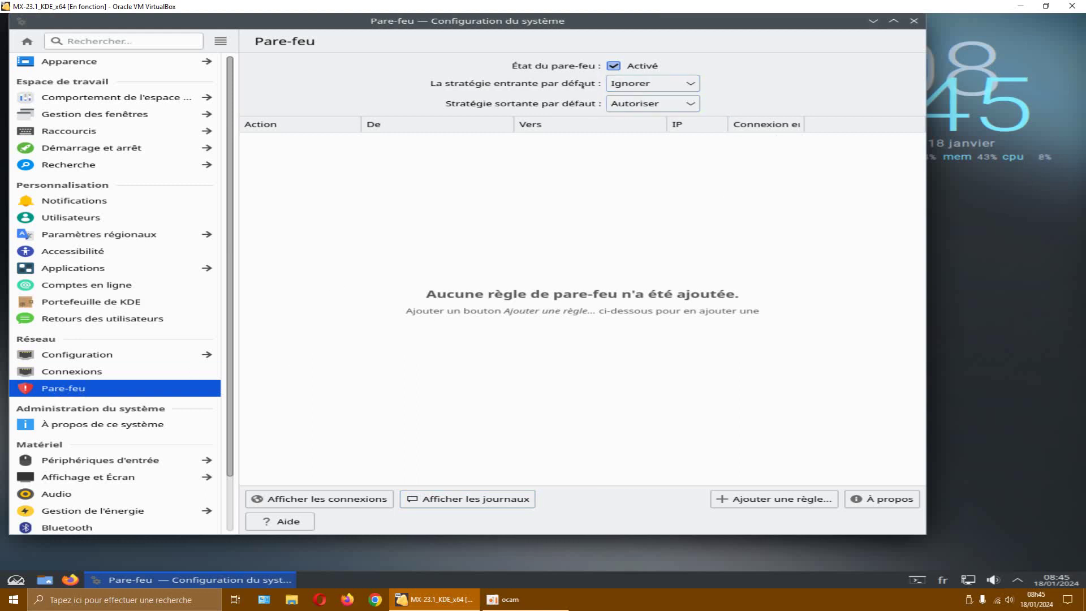
- Set the firewall's default incoming policy to Rejeter
click(631, 84)
click(628, 129)
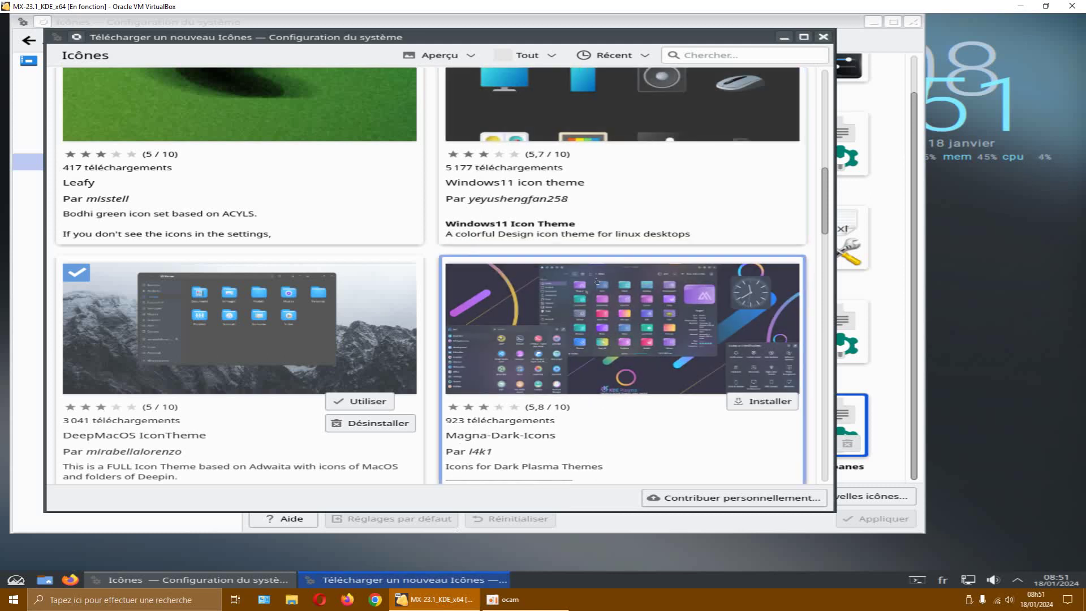
- Install the BigSur-Elegant icon theme from the download catalogue
scroll(636, 273, up, 1)
scroll(636, 273, up, 5)
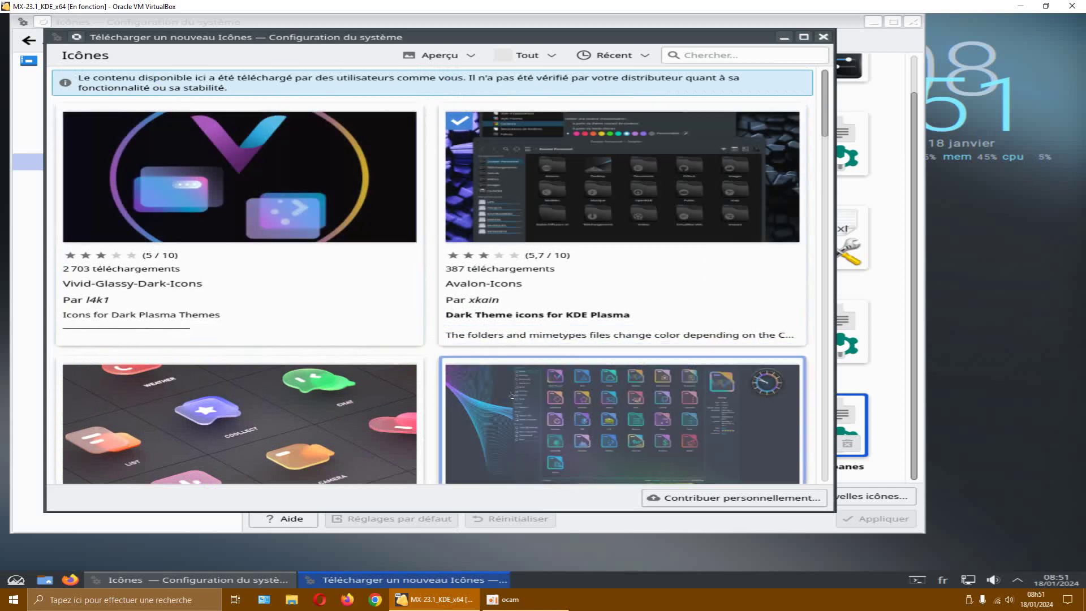
scroll(620, 306, down, 2)
scroll(620, 304, down, 10)
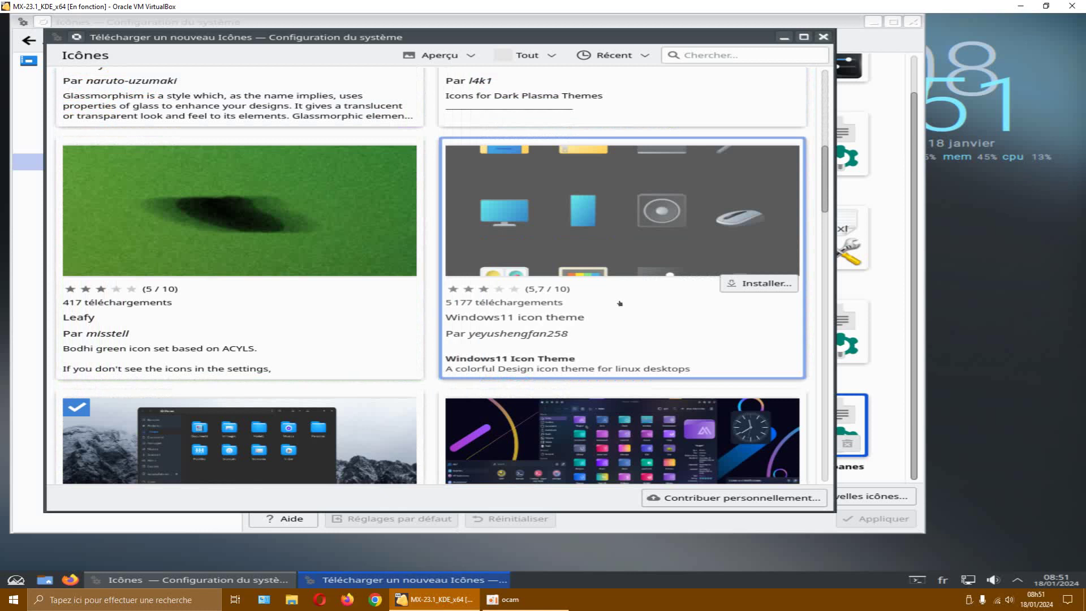
scroll(620, 301, down, 4)
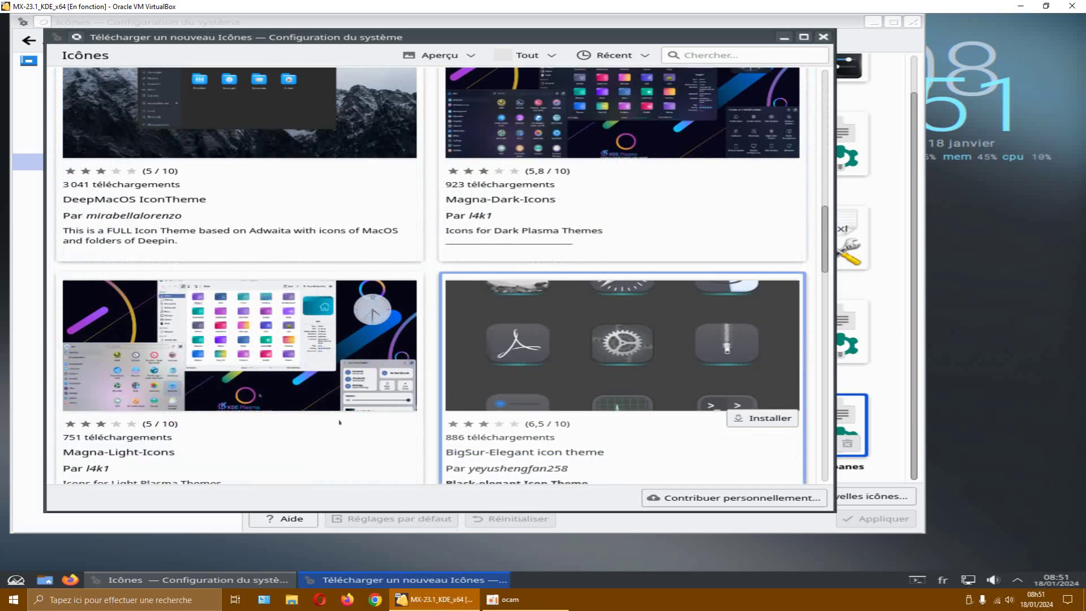
scroll(368, 396, down, 1)
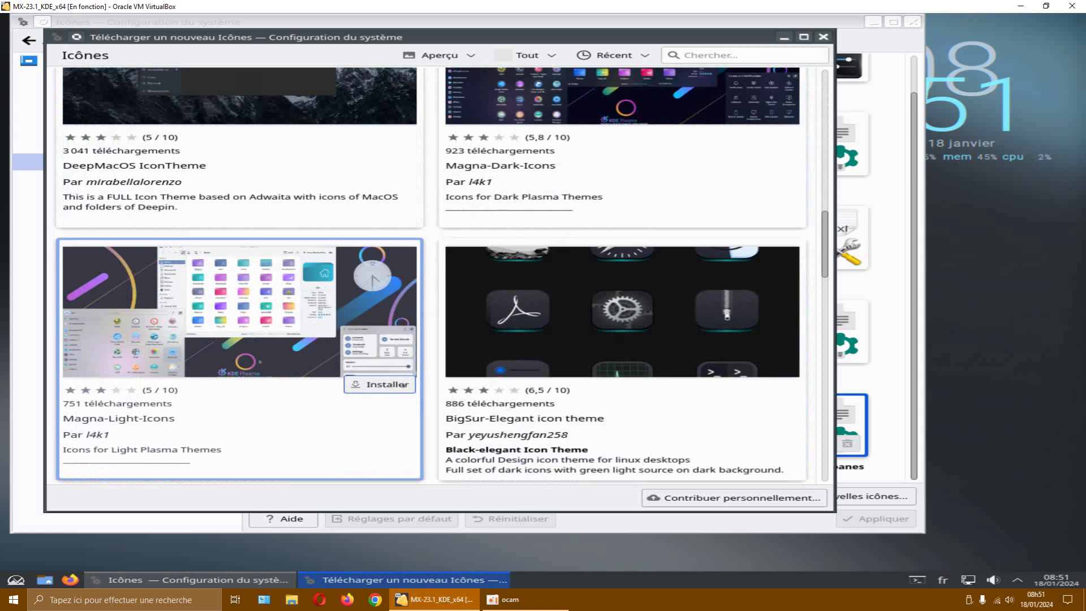
scroll(349, 383, down, 1)
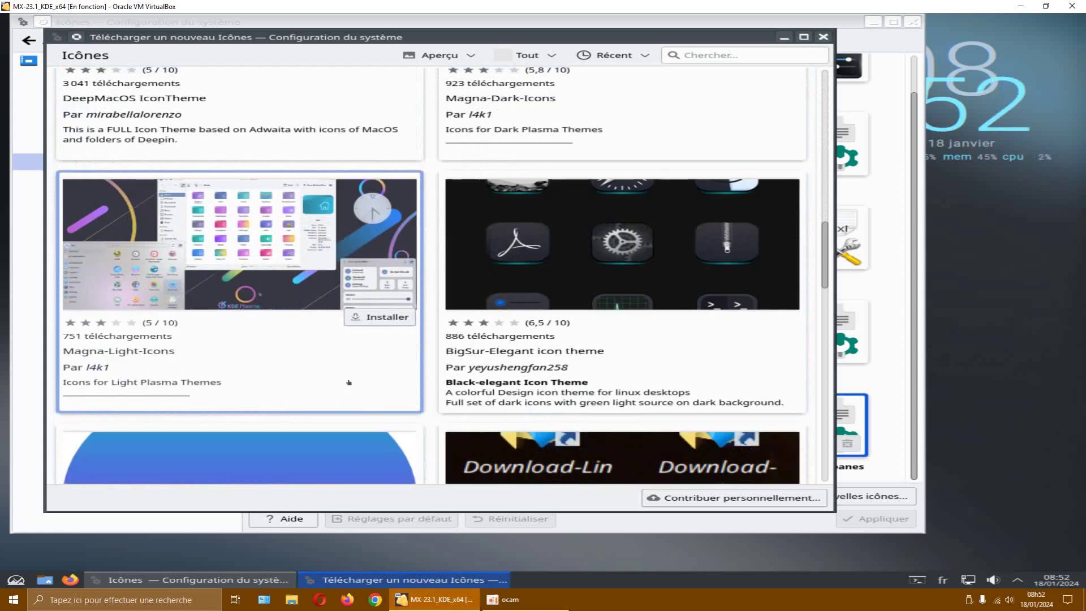
click(761, 316)
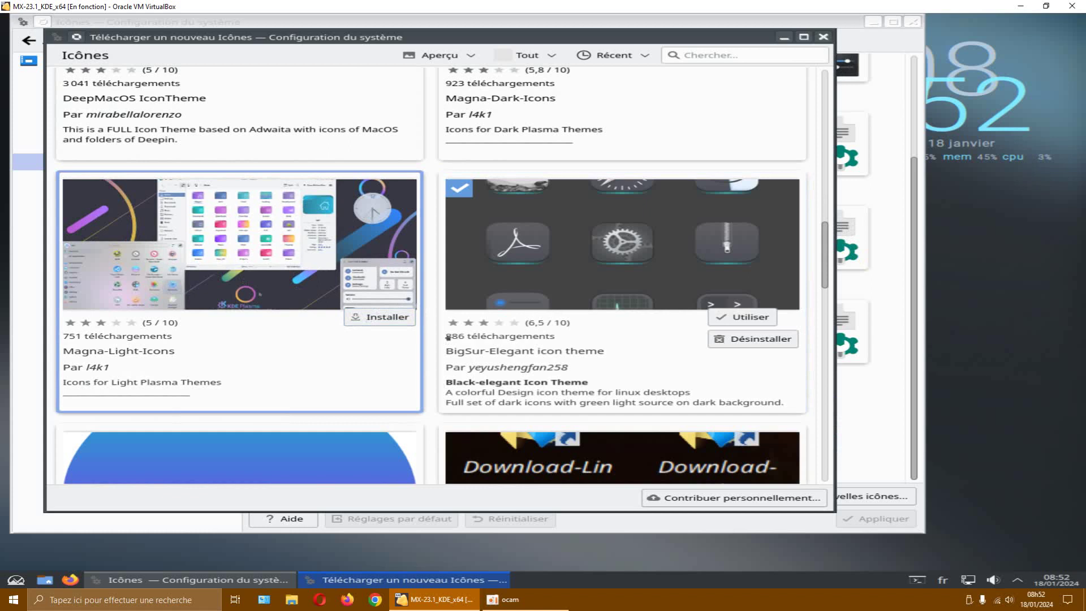
- Install the Colorful-Dark-Icons theme and close the download window
scroll(432, 339, down, 3)
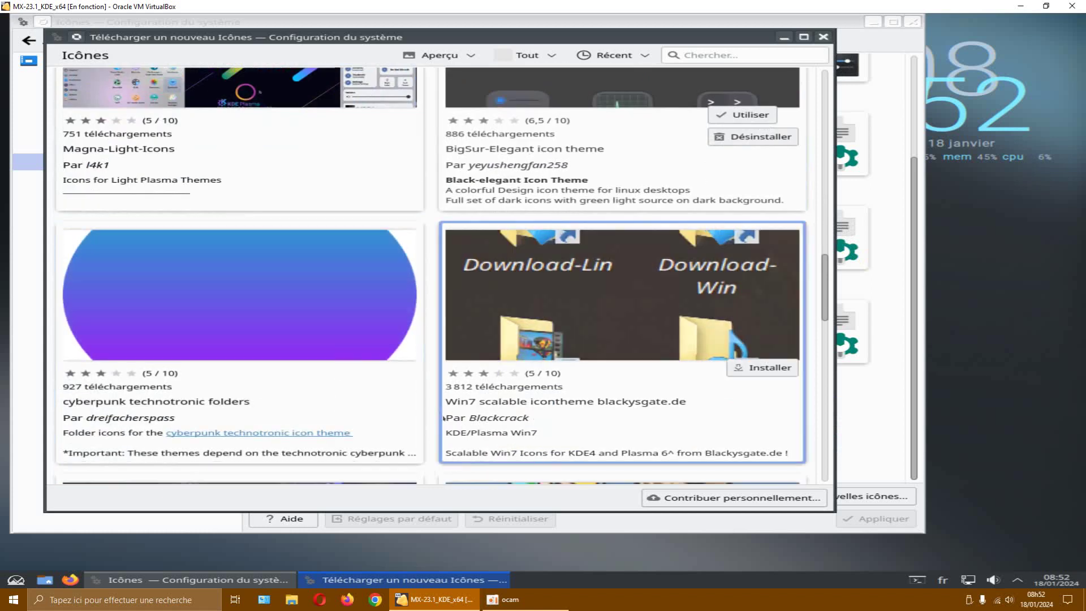
scroll(410, 398, down, 3)
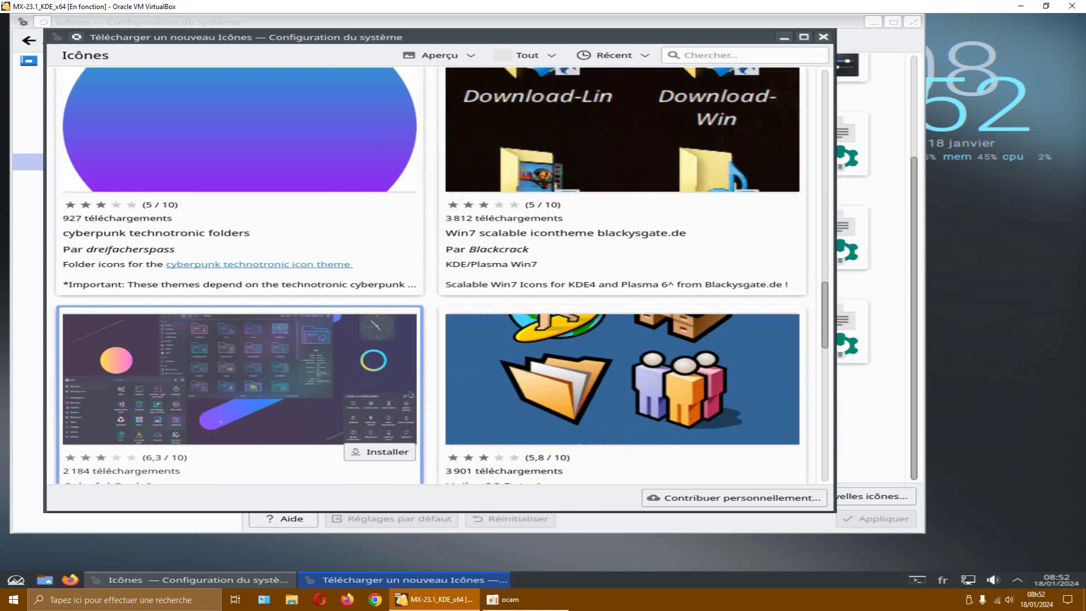
scroll(410, 394, down, 1)
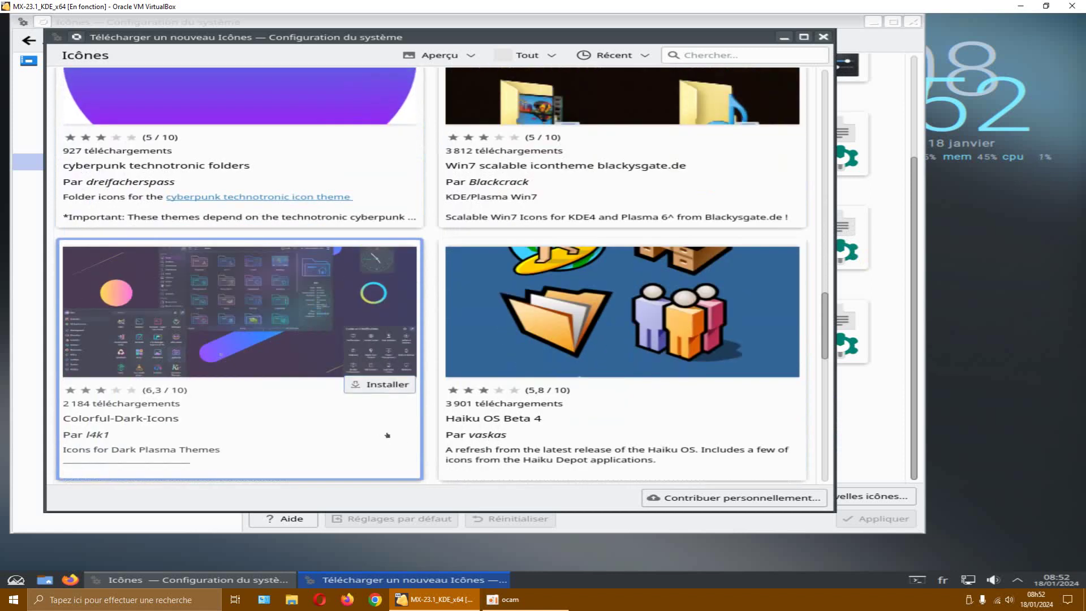
click(379, 384)
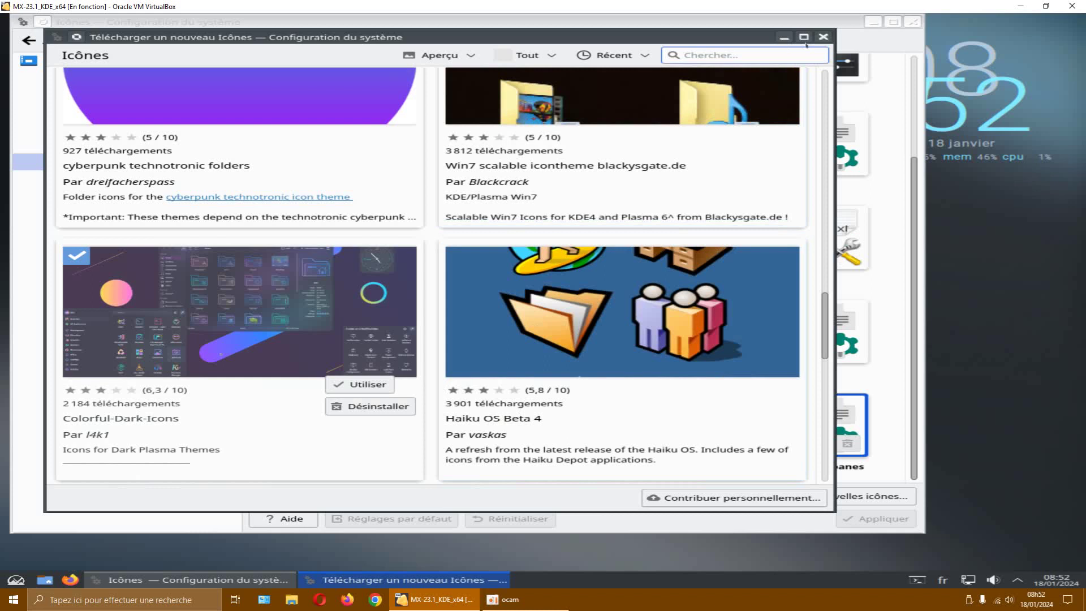
click(823, 37)
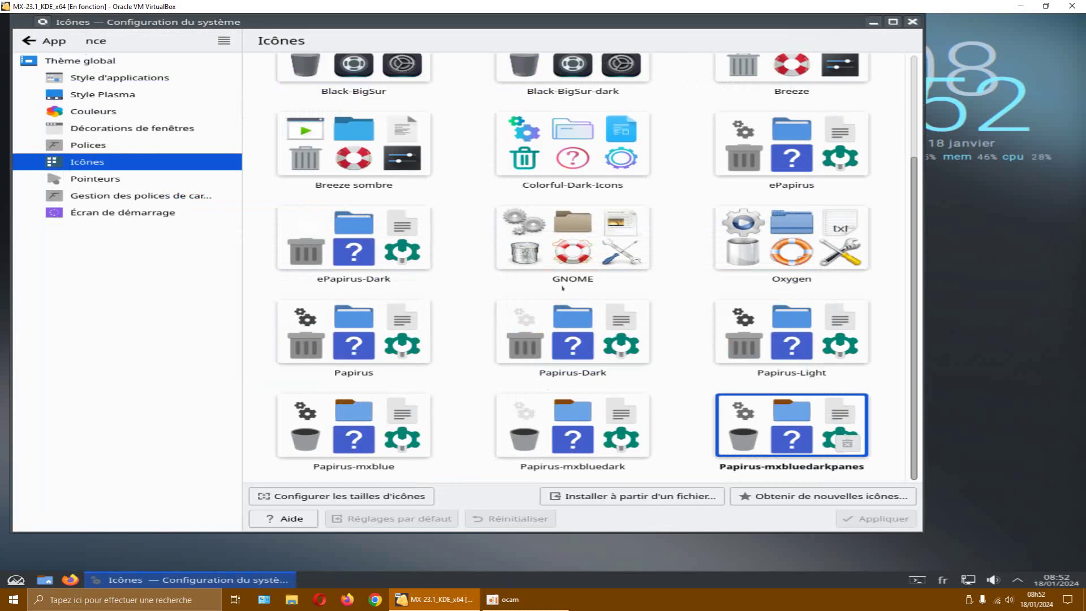
click(99, 178)
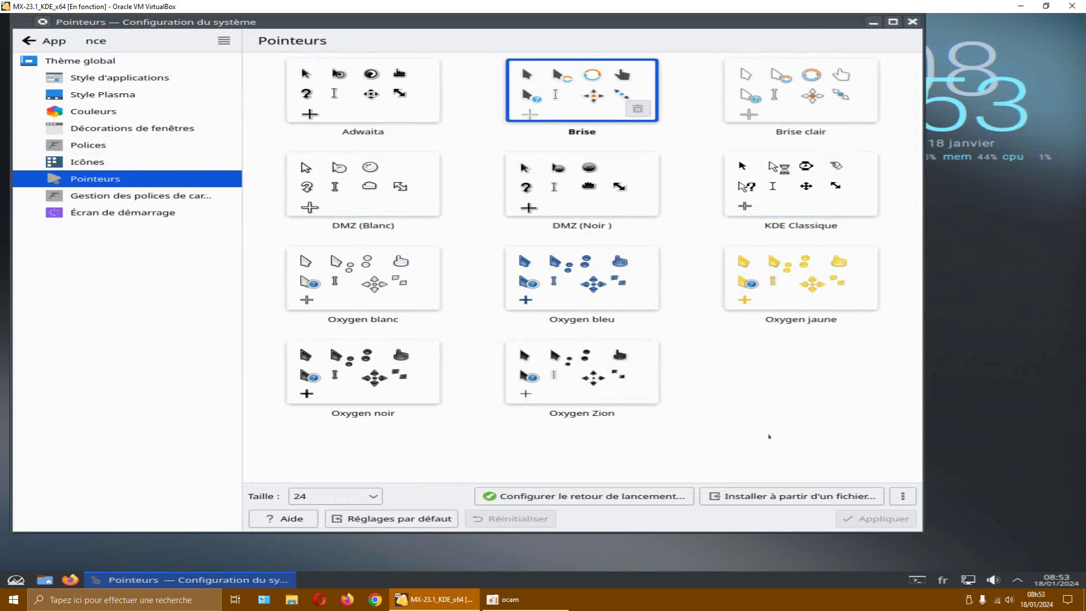
click(905, 497)
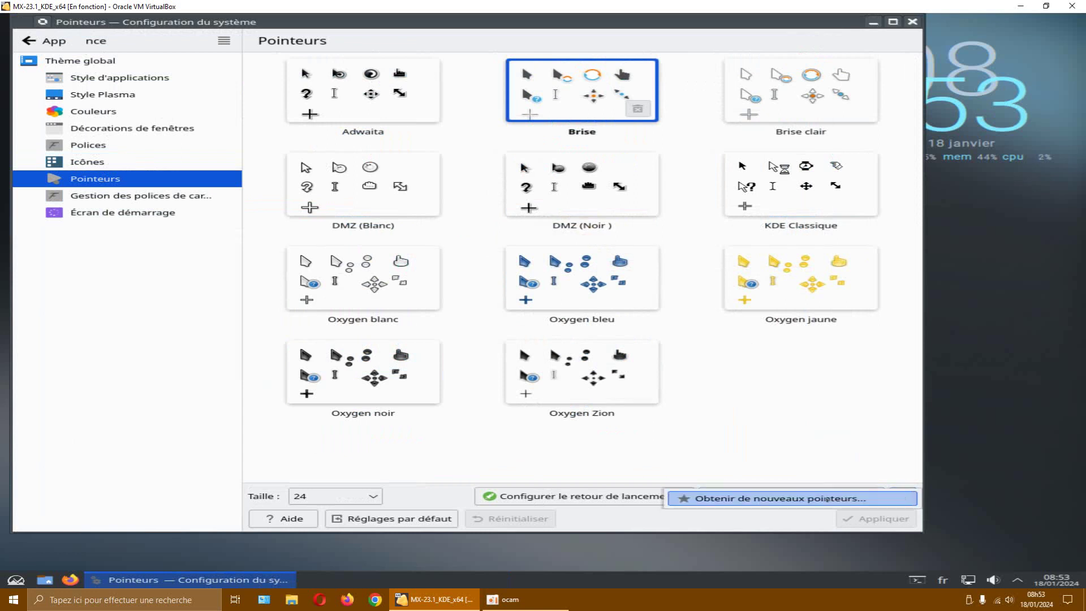
click(827, 498)
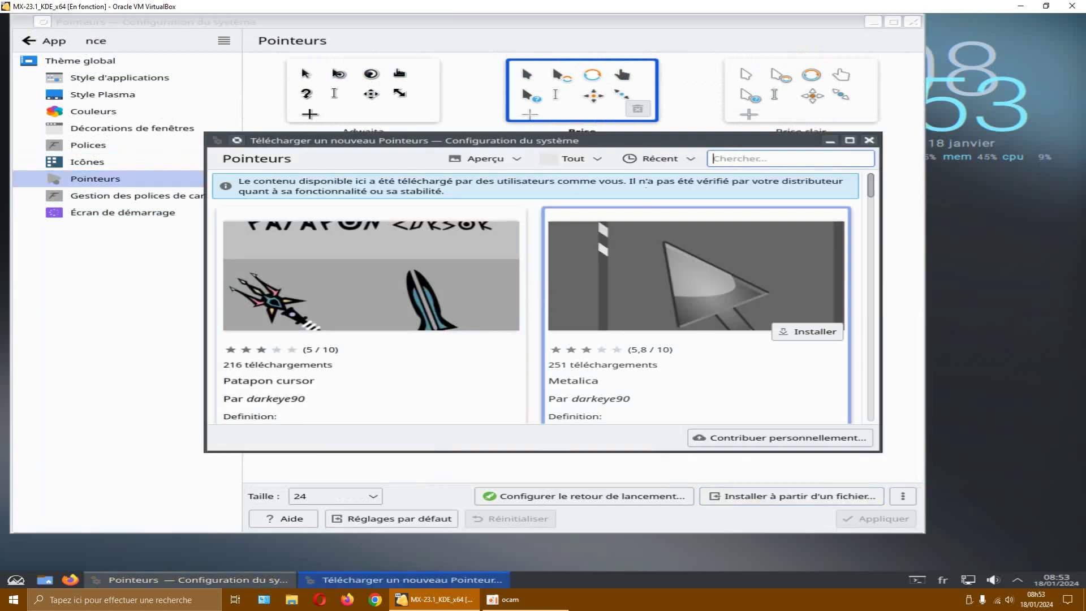
drag(627, 141, 517, 53)
drag(766, 357, 968, 552)
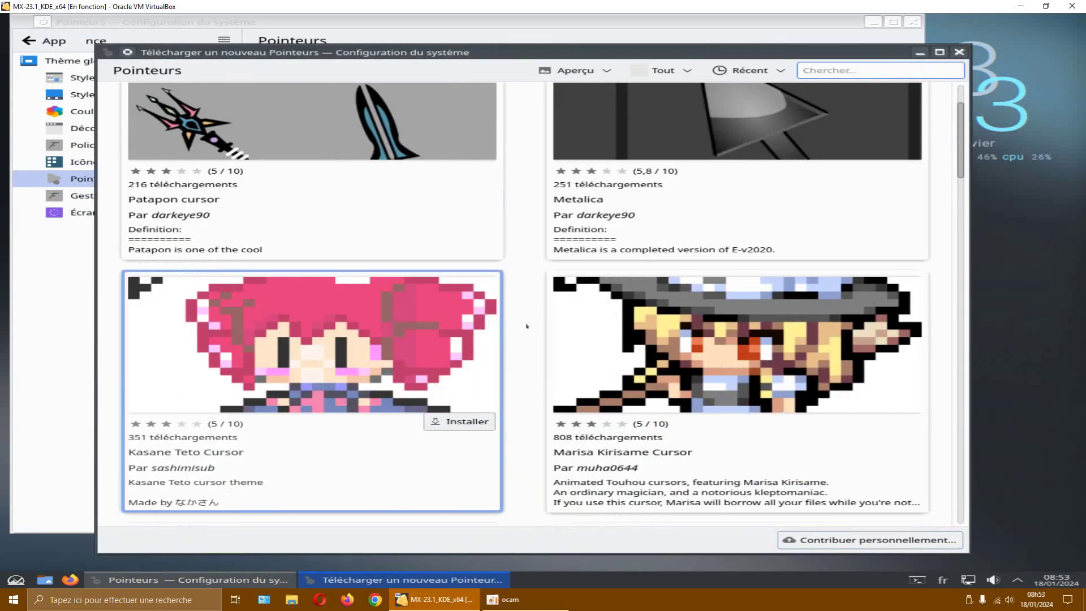
scroll(490, 323, down, 1)
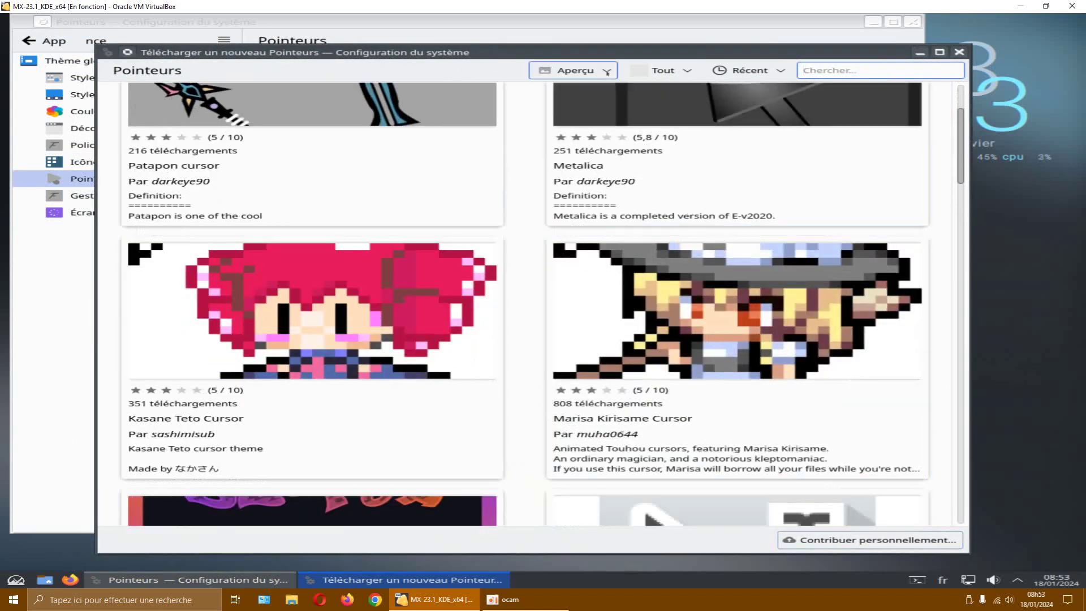
click(607, 70)
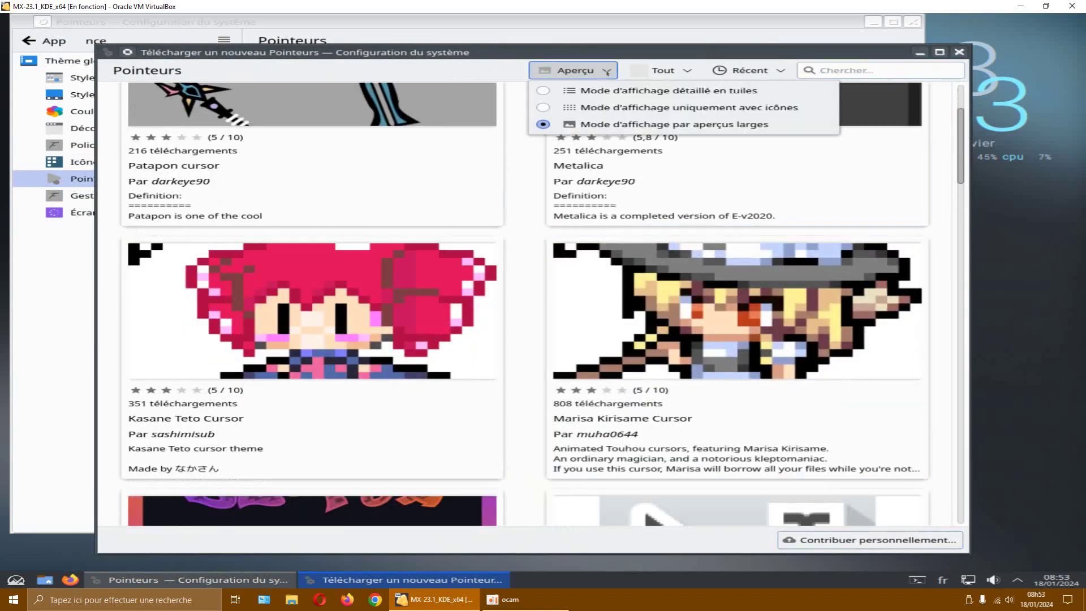
click(543, 107)
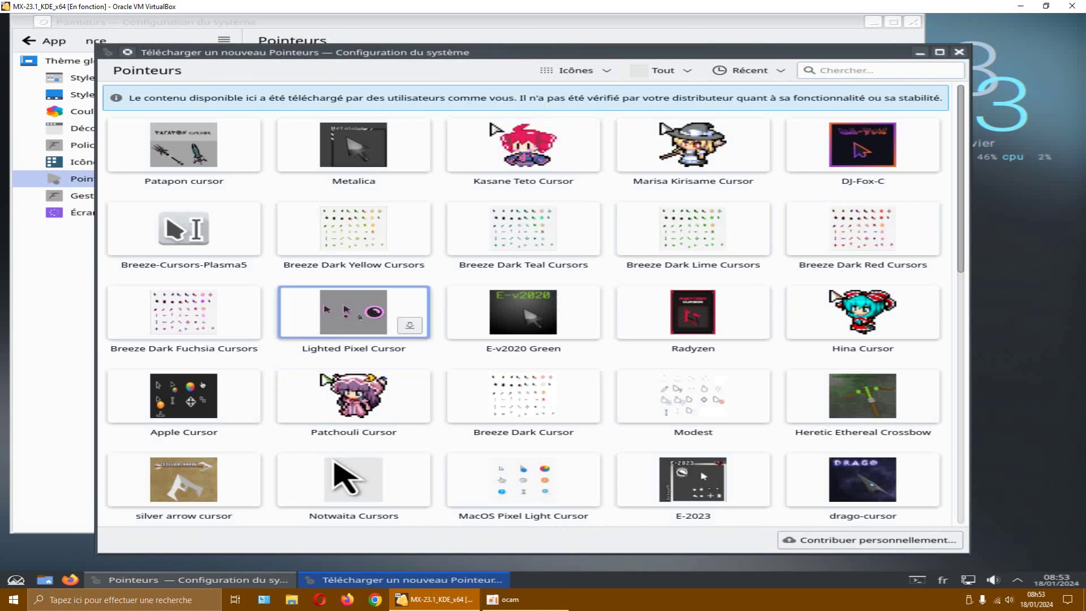
click(407, 326)
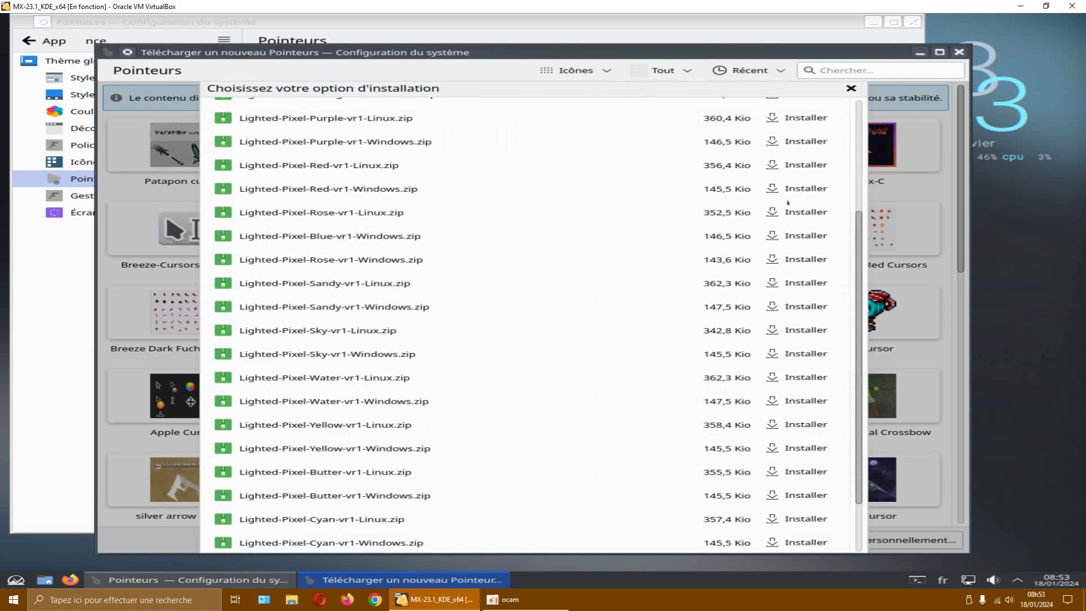
scroll(850, 228, up, 5)
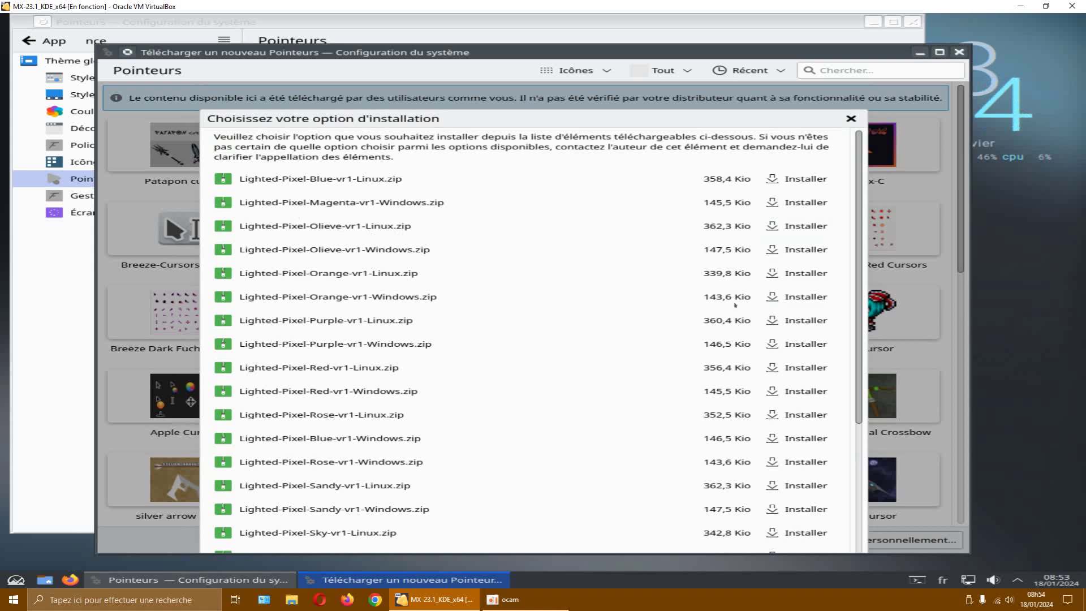
click(851, 118)
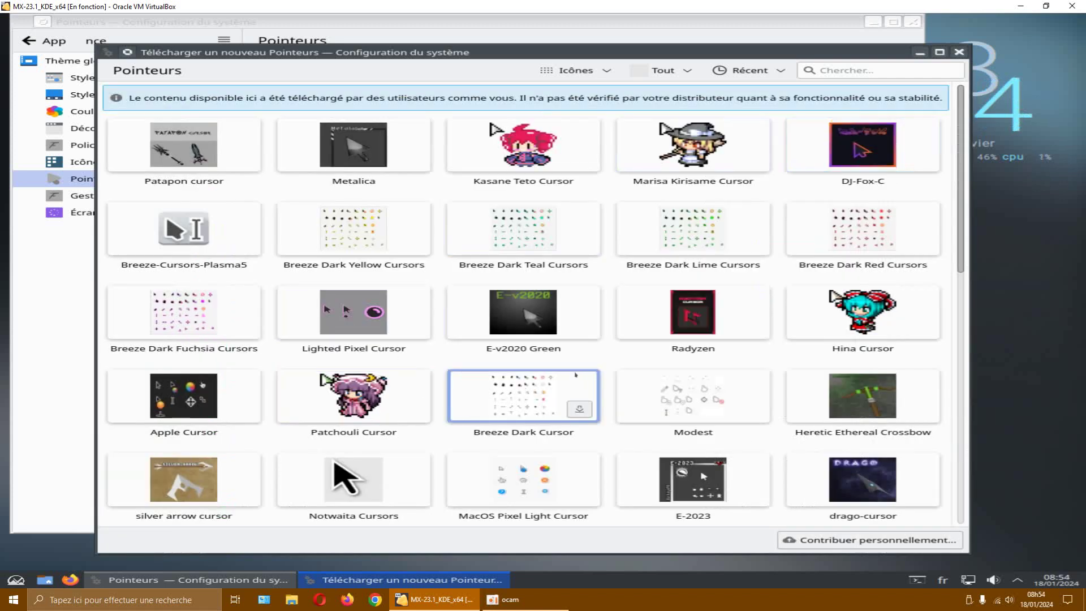
scroll(597, 360, down, 1)
scroll(588, 356, down, 8)
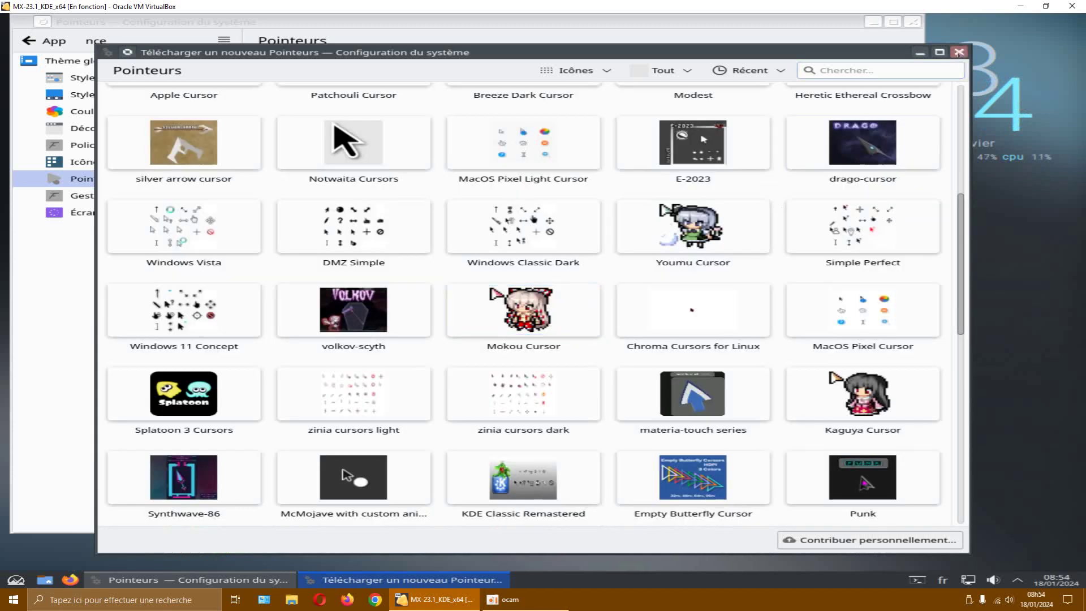
click(959, 52)
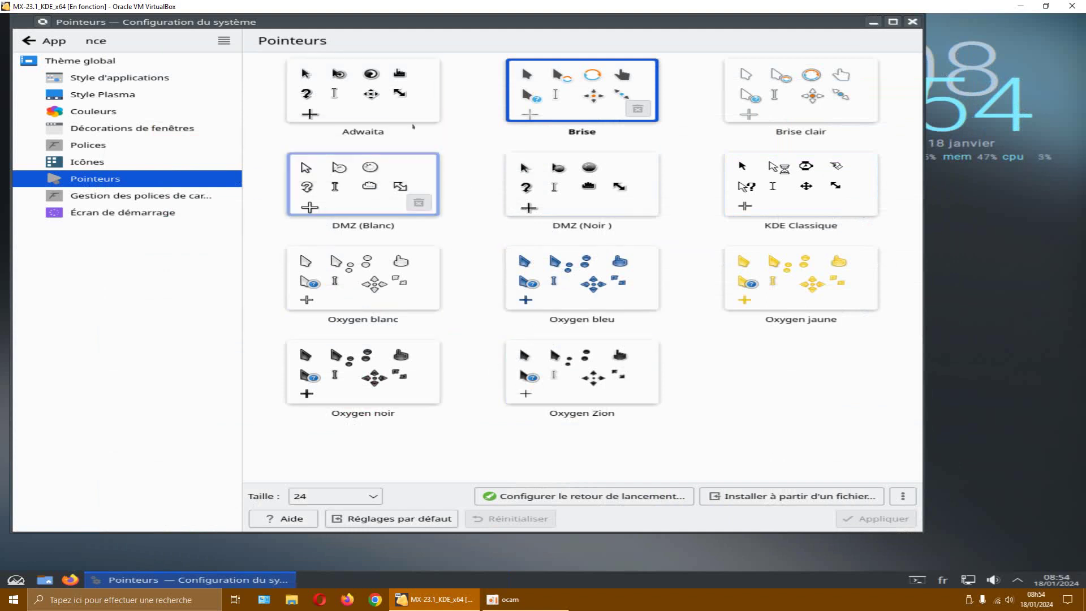
- Apply the Adwaita cursor theme, then open the splash screen download catalogue
click(368, 102)
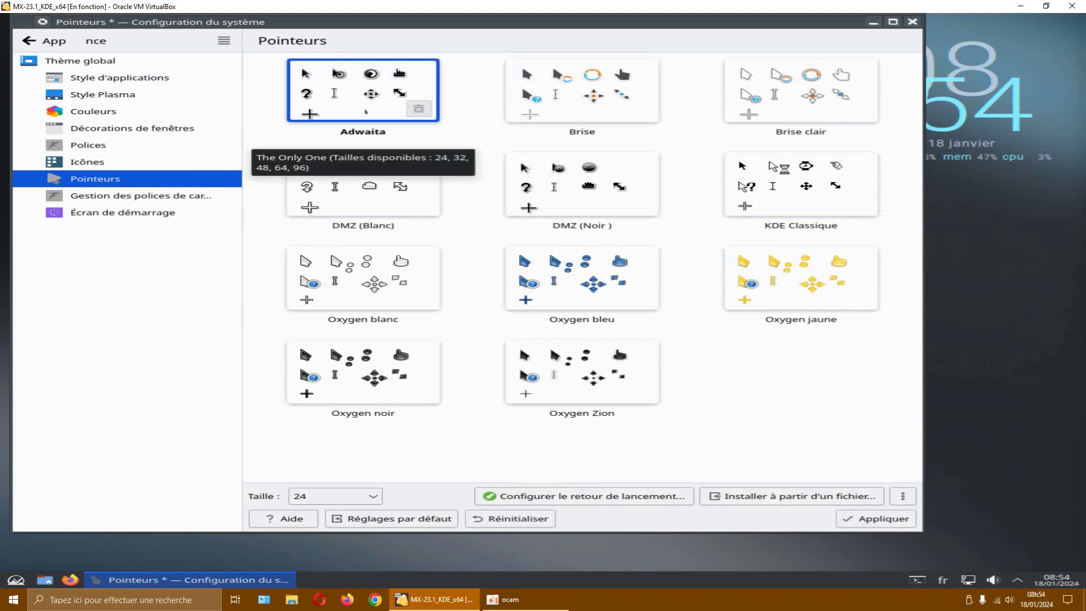
click(866, 520)
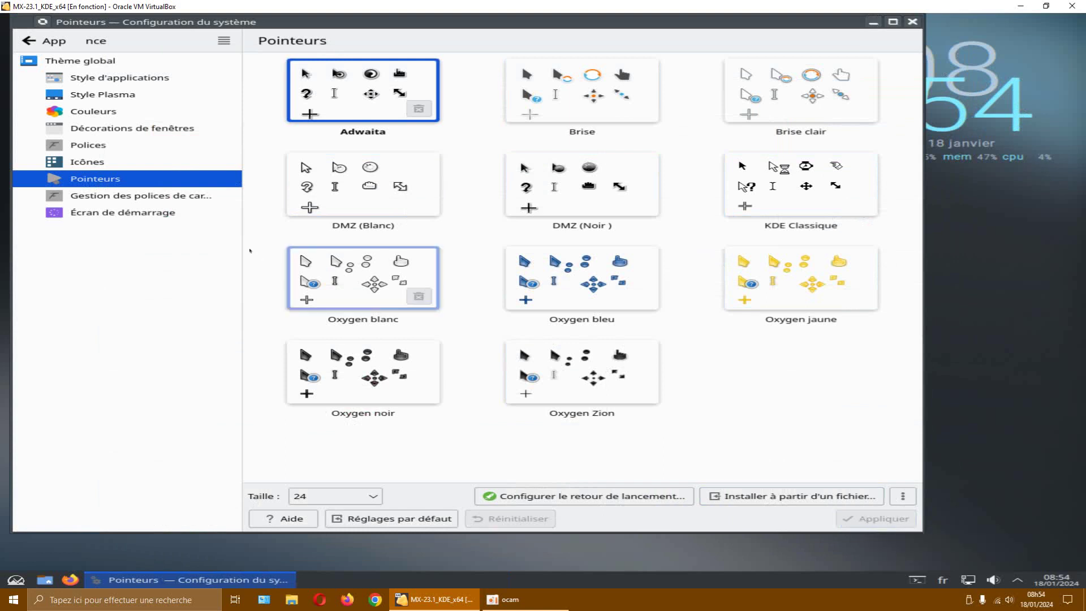
click(112, 213)
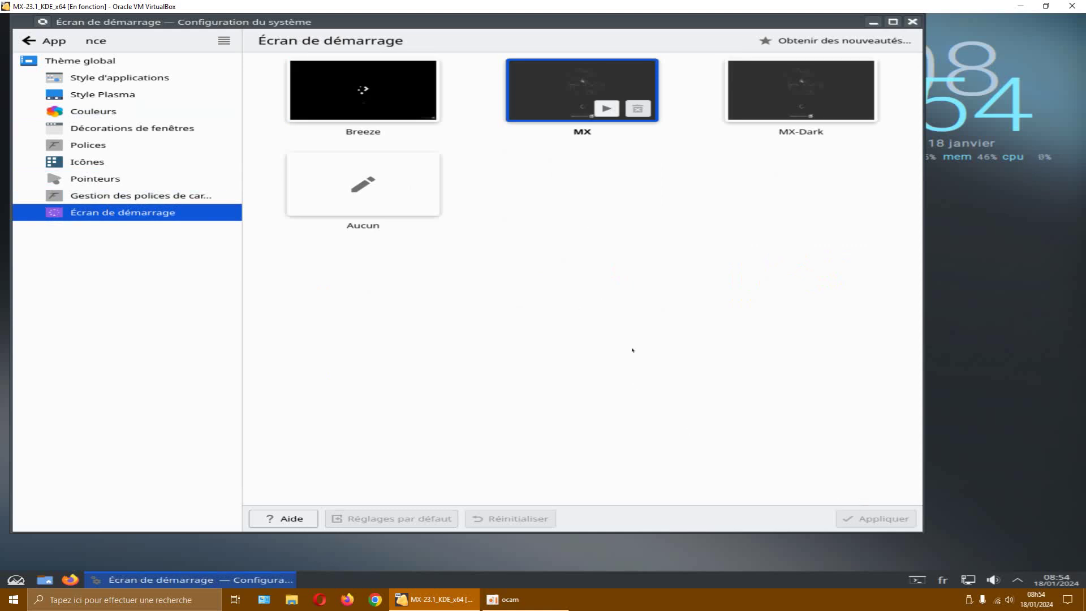
click(785, 41)
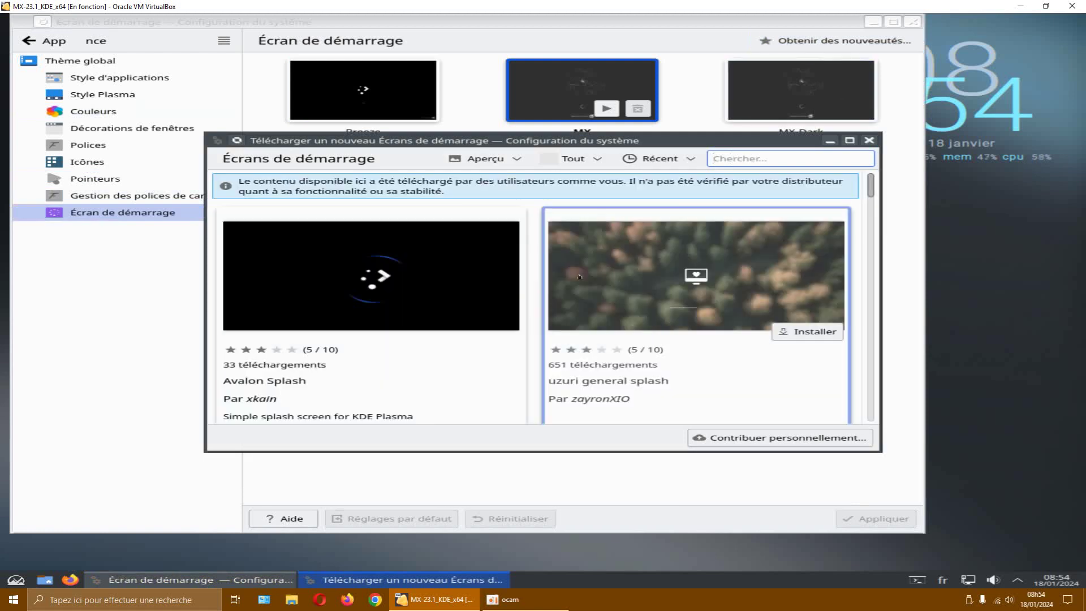
- Switch the splash catalogue to icons-only view and enlarge its window
click(486, 159)
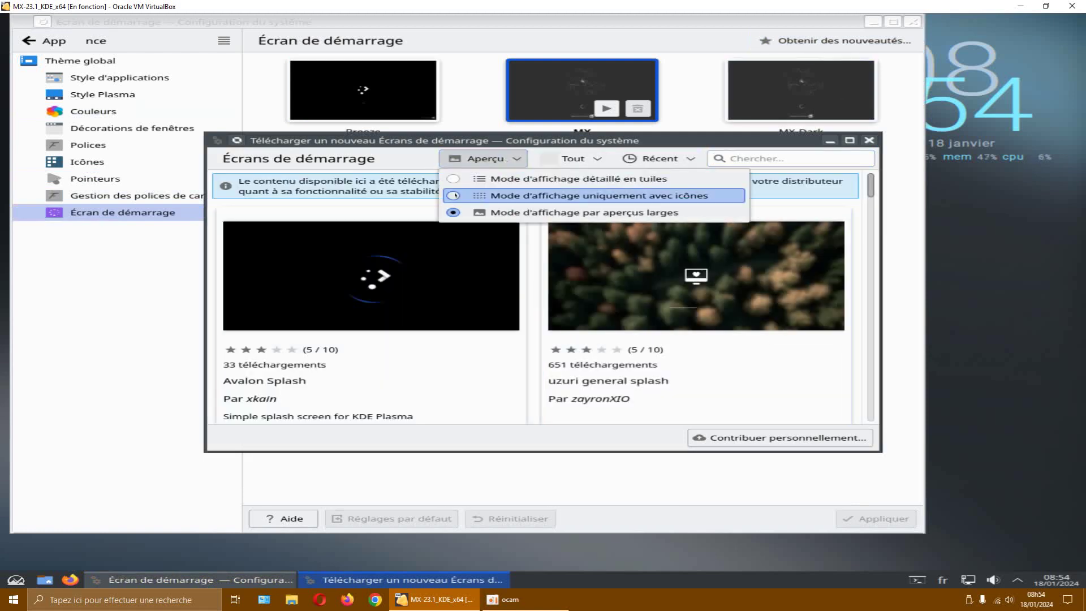
click(500, 195)
drag(583, 139, 490, 78)
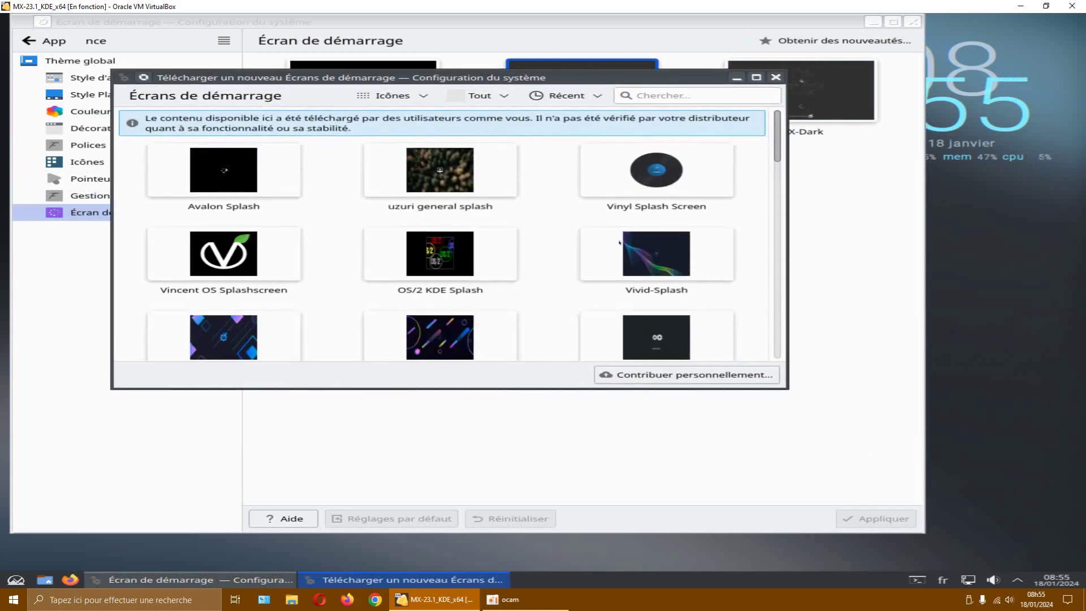
drag(790, 391, 857, 545)
scroll(565, 333, down, 5)
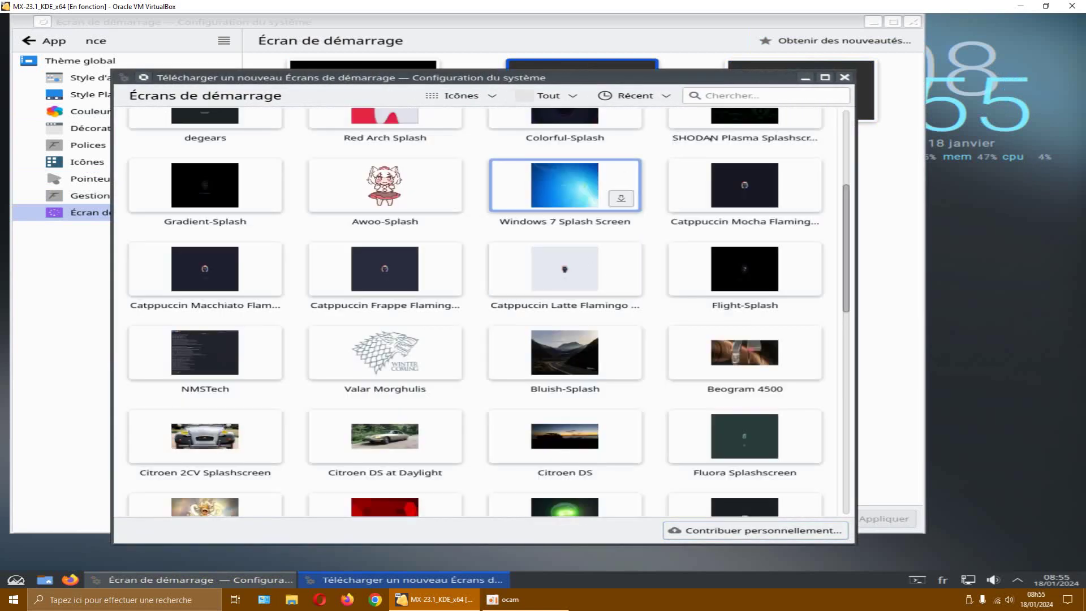
- Reopen the catalogue, install Neonball Splashscreen, and close the download window
click(844, 77)
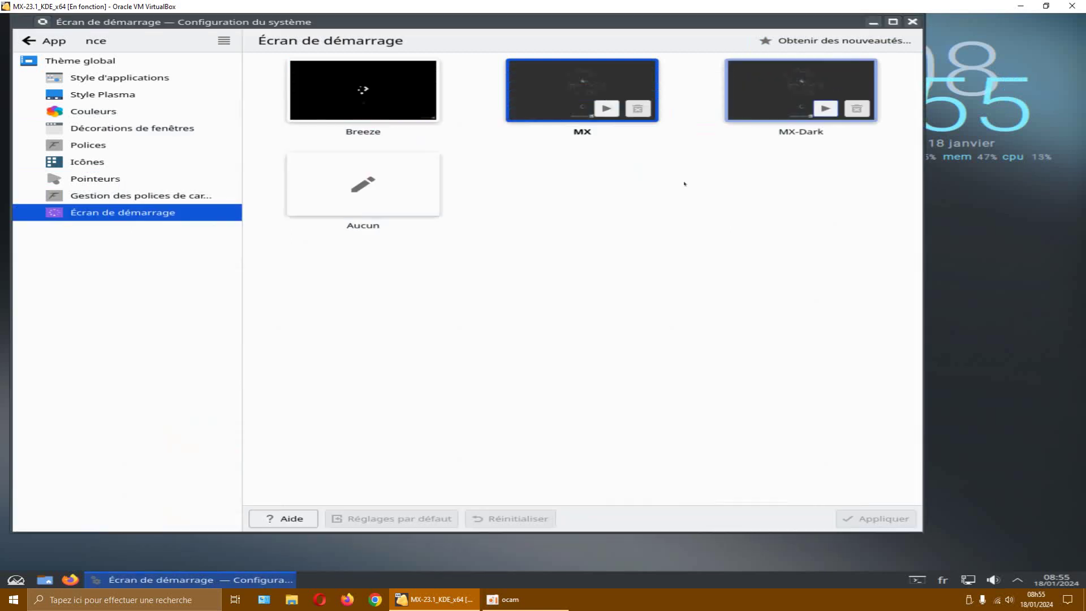
click(805, 42)
scroll(855, 331, down, 10)
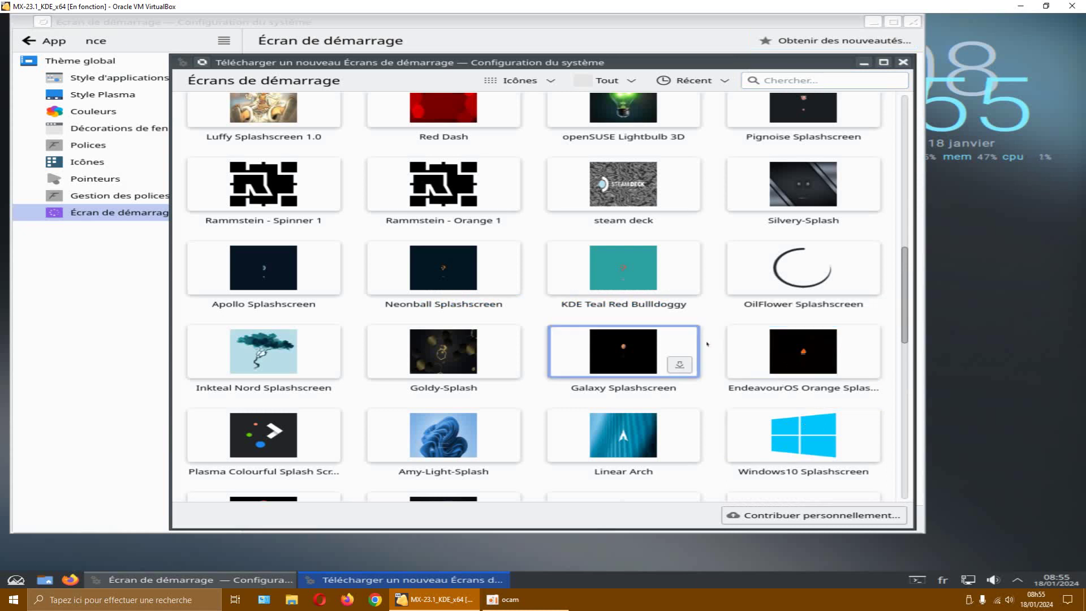
click(452, 275)
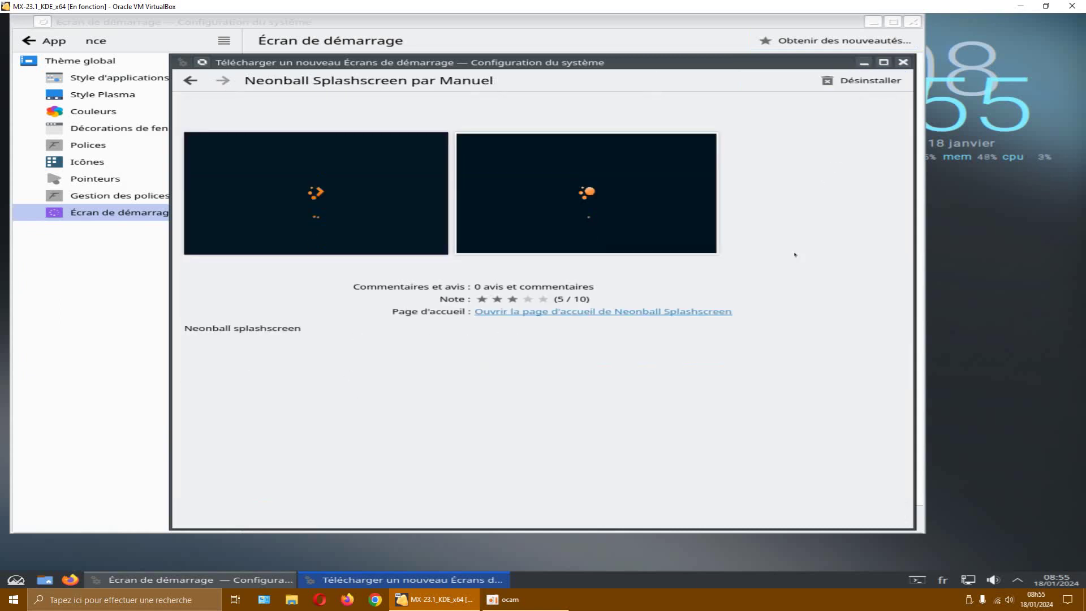
click(903, 62)
- Apply Neonball as the splash screen, briefly visiting Gestion des polices afterwards
click(397, 181)
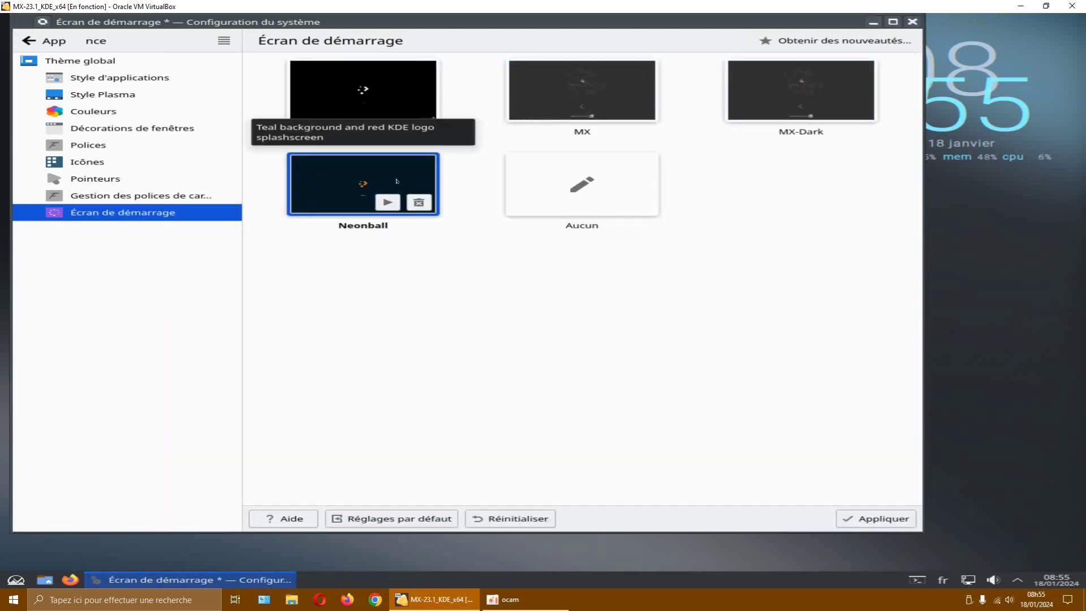
click(874, 515)
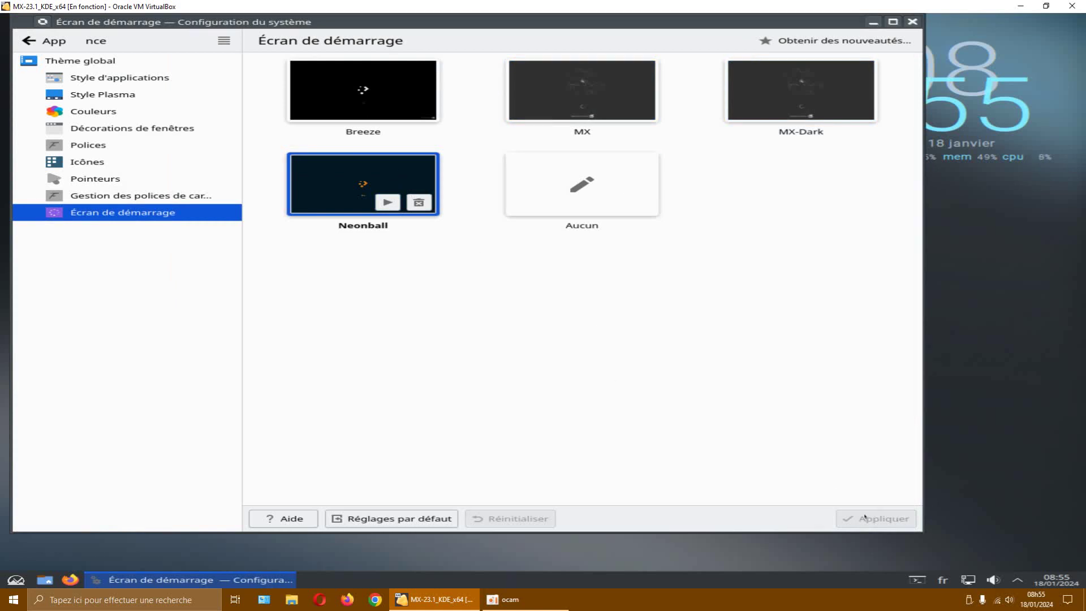
click(156, 197)
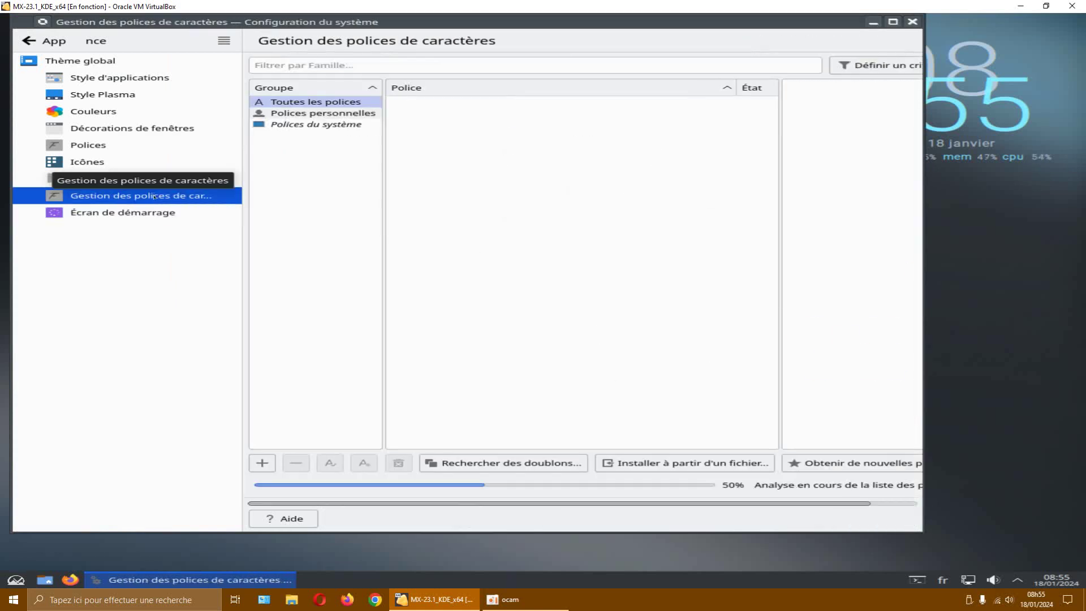
click(142, 212)
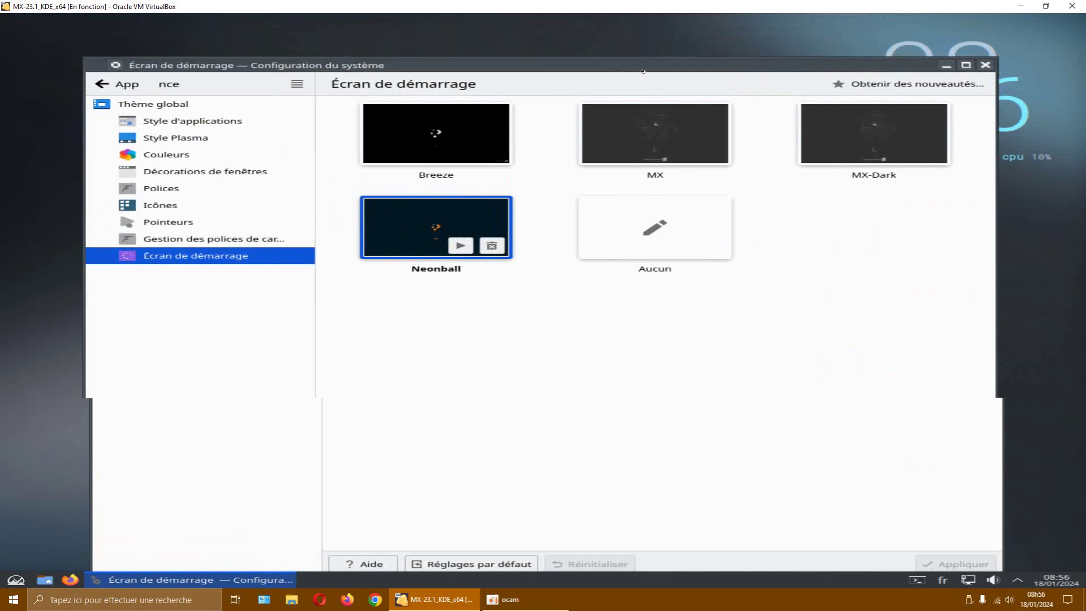
- Return to the top-level settings categories and close System Settings
click(127, 92)
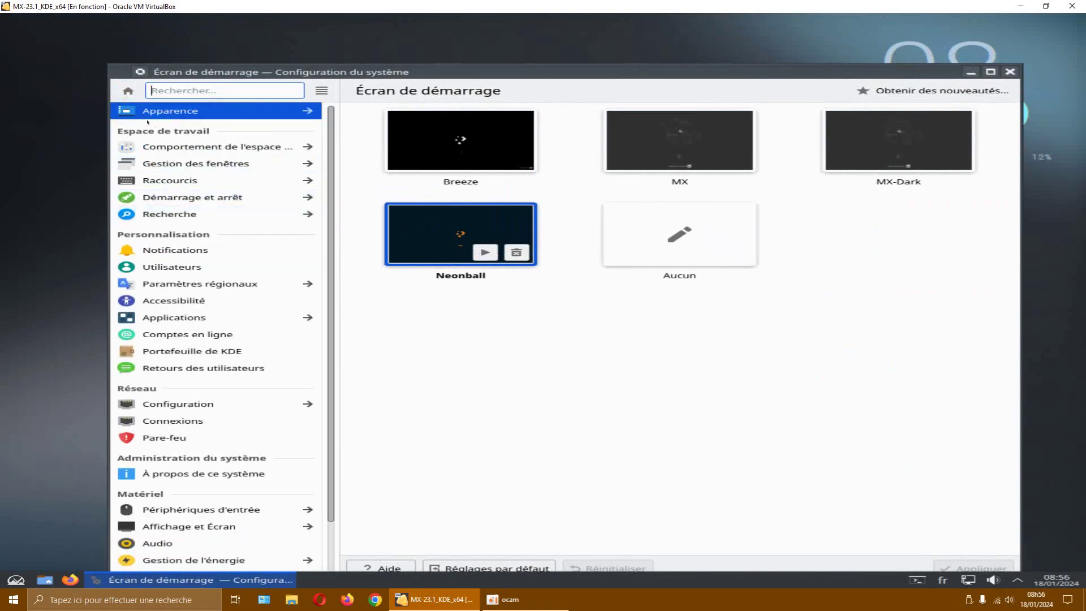
scroll(263, 358, down, 1)
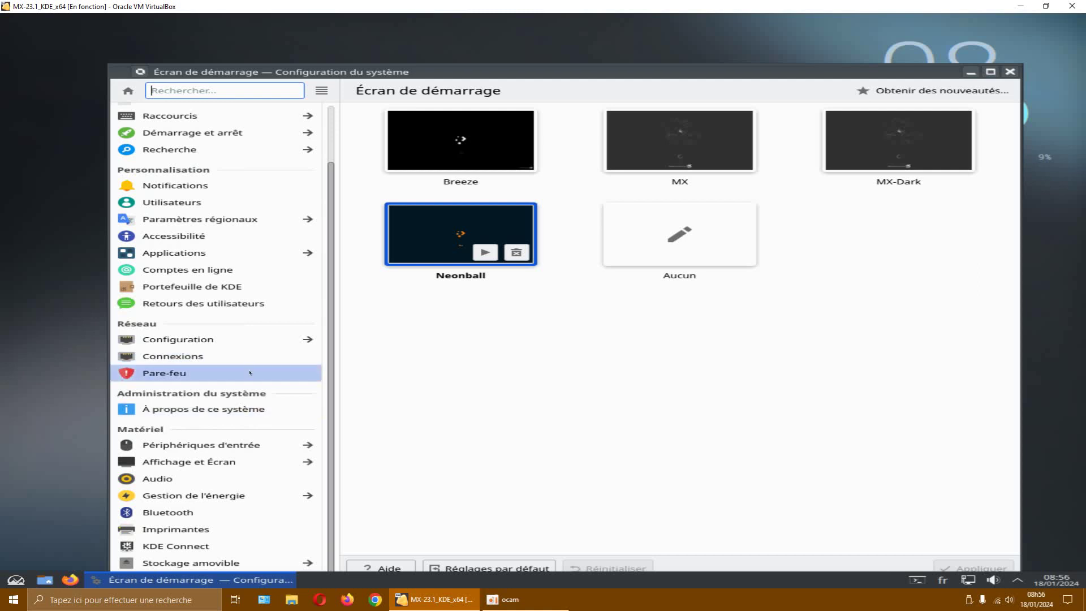
scroll(254, 390, up, 1)
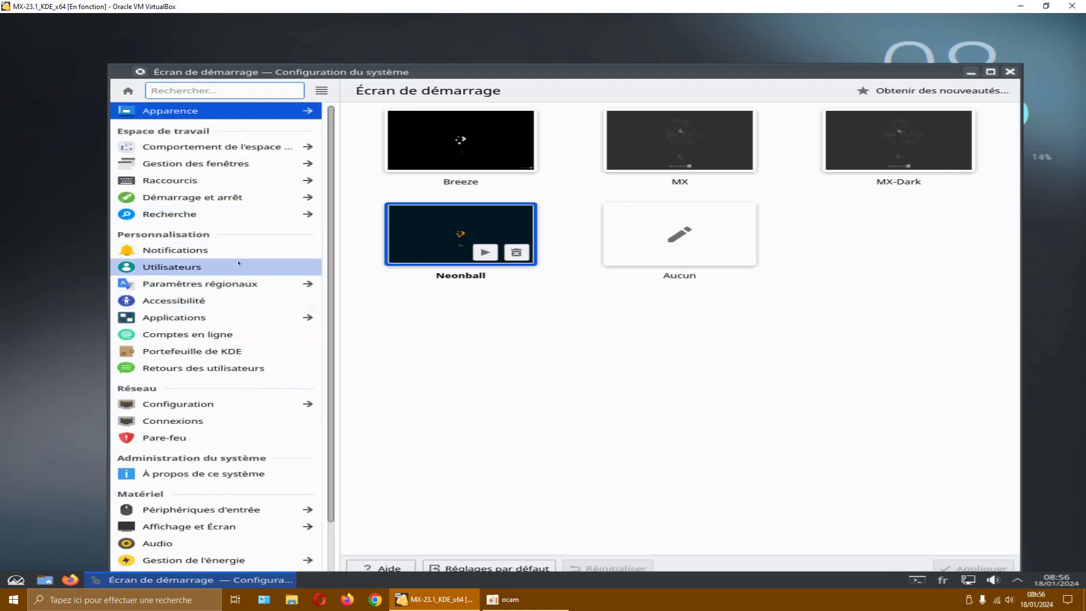
scroll(249, 314, down, 1)
scroll(249, 314, up, 1)
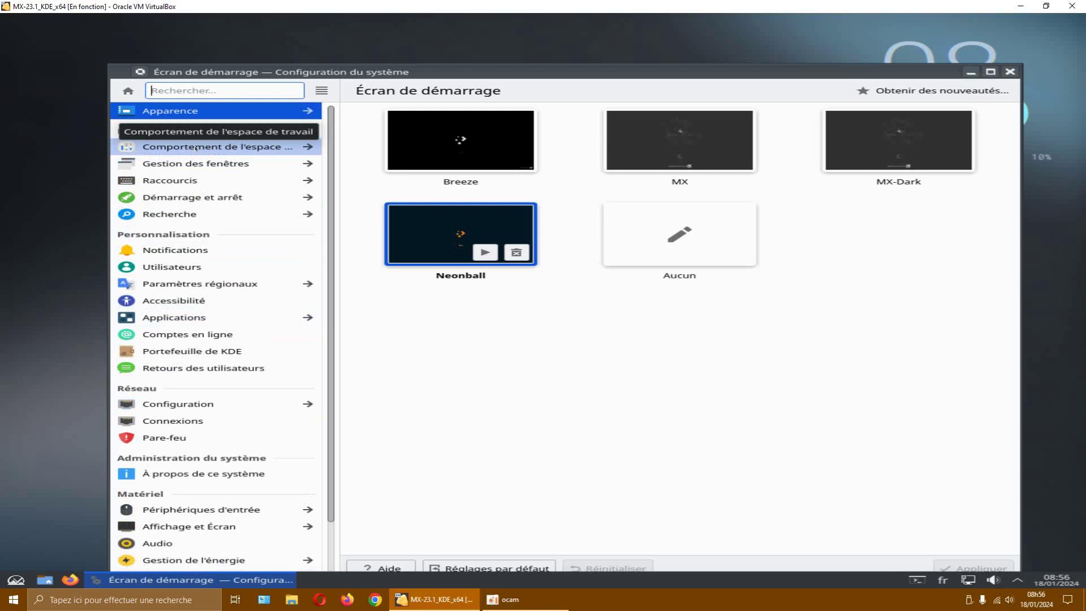
click(1011, 71)
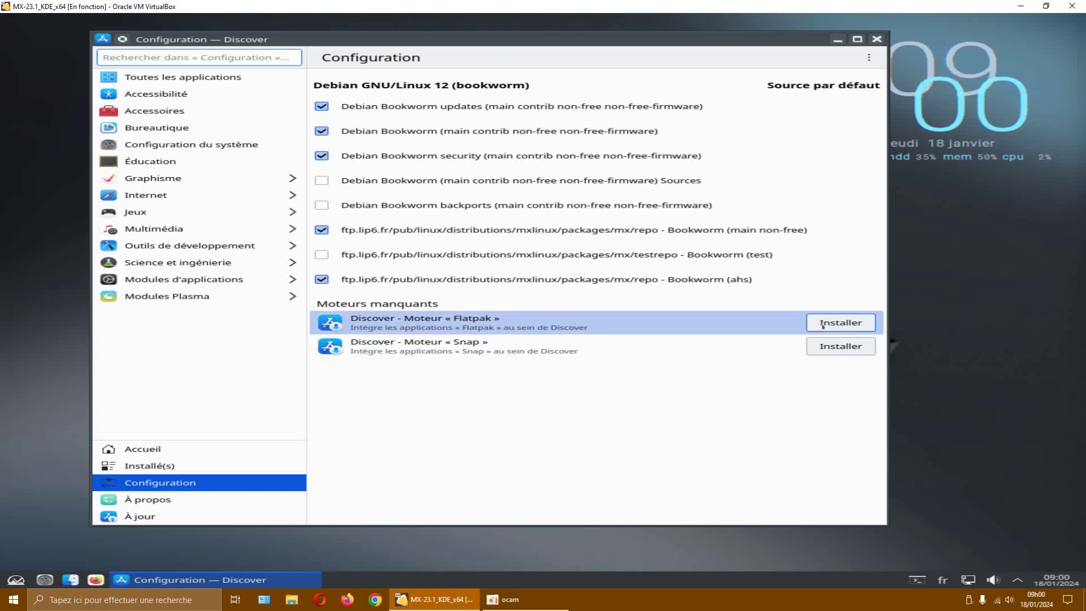
- Install the Flatpak and Snap backends in Discover, authorising with the account password
click(841, 323)
key(Return)
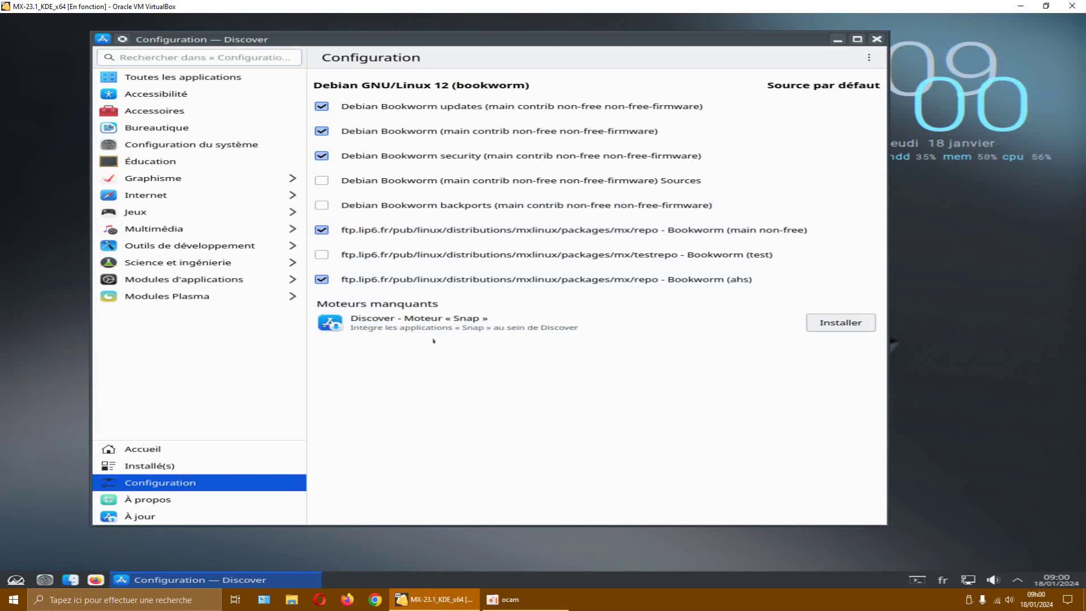
click(809, 328)
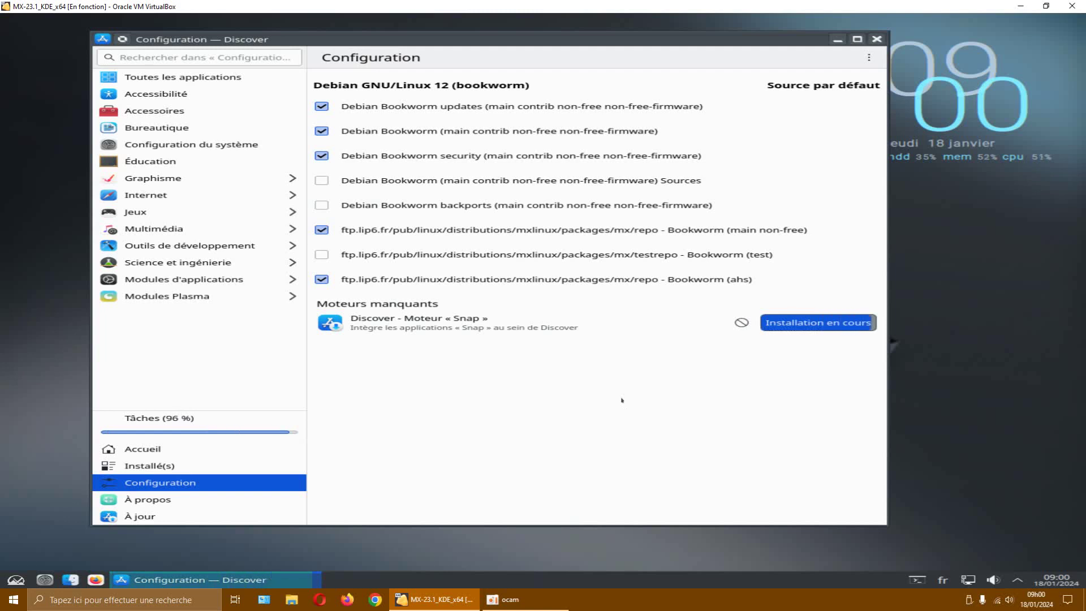
drag(329, 61, 375, 59)
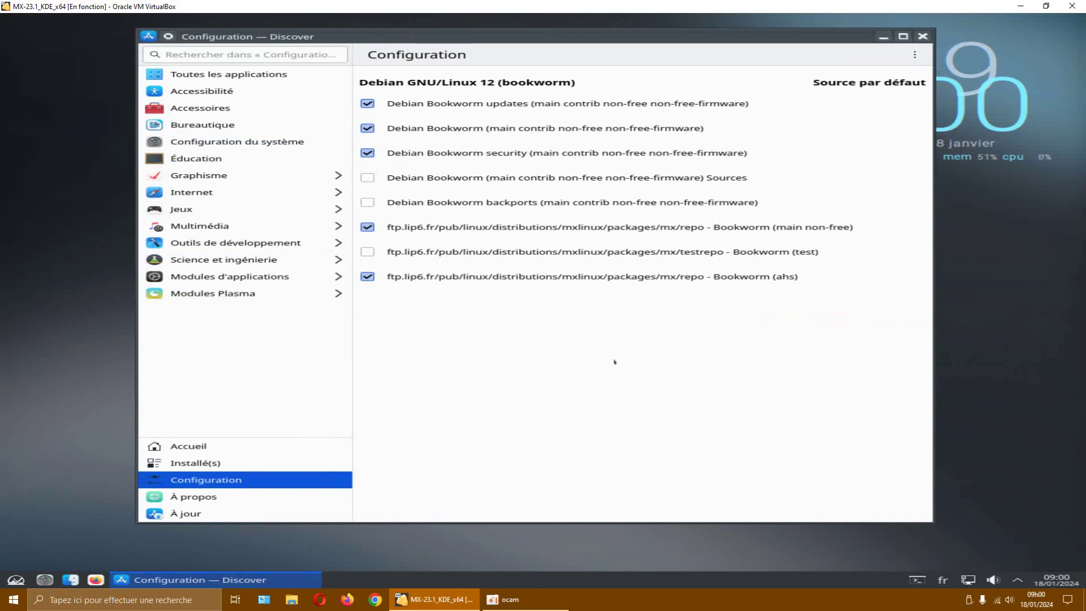
- Start a fresh update check on the À jour page and close Discover
click(238, 513)
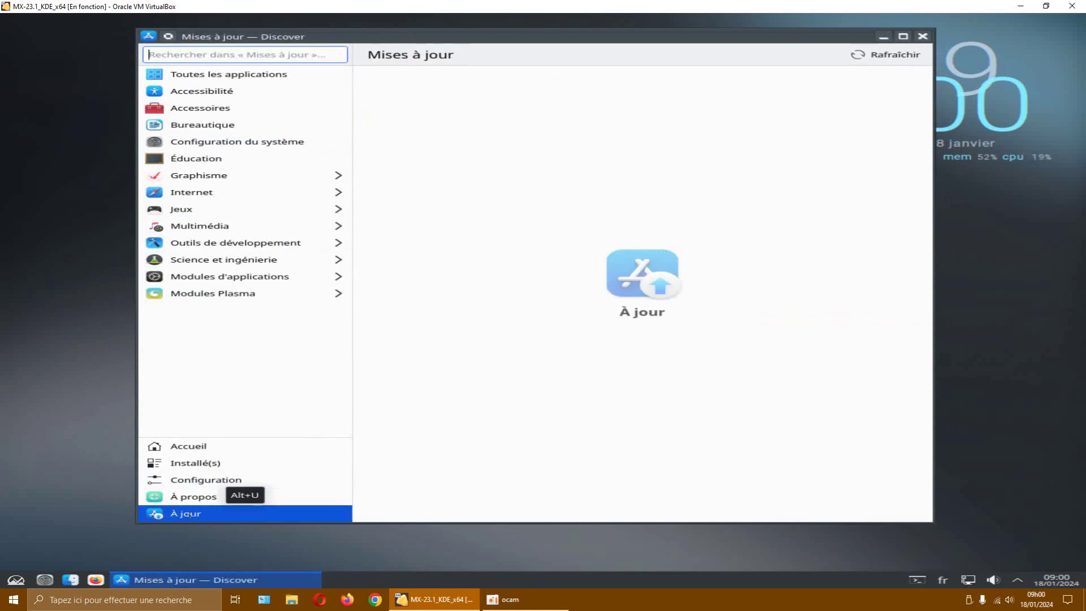
click(887, 54)
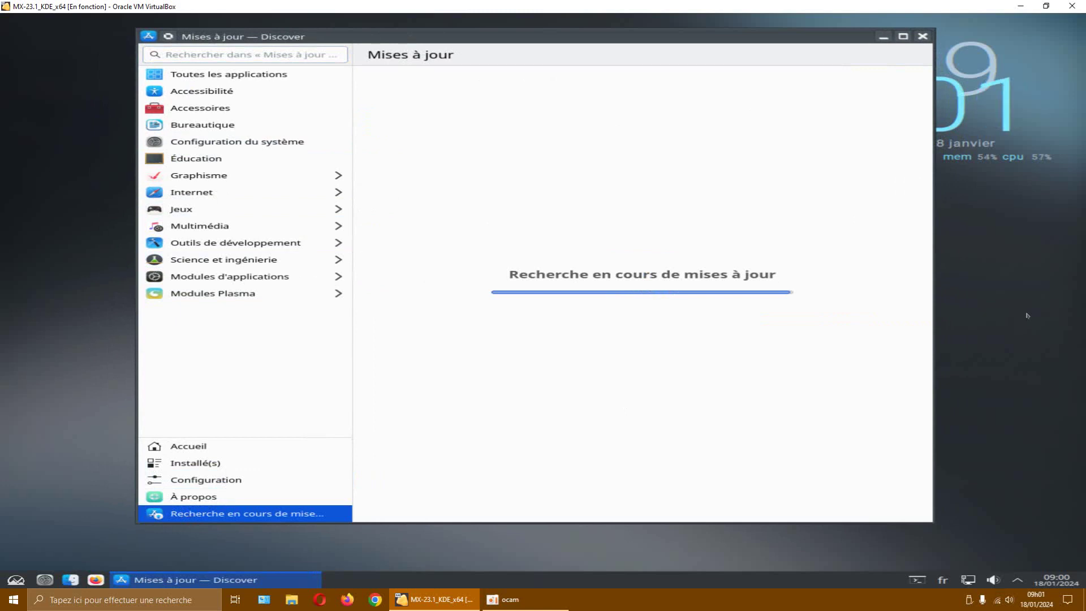
click(923, 36)
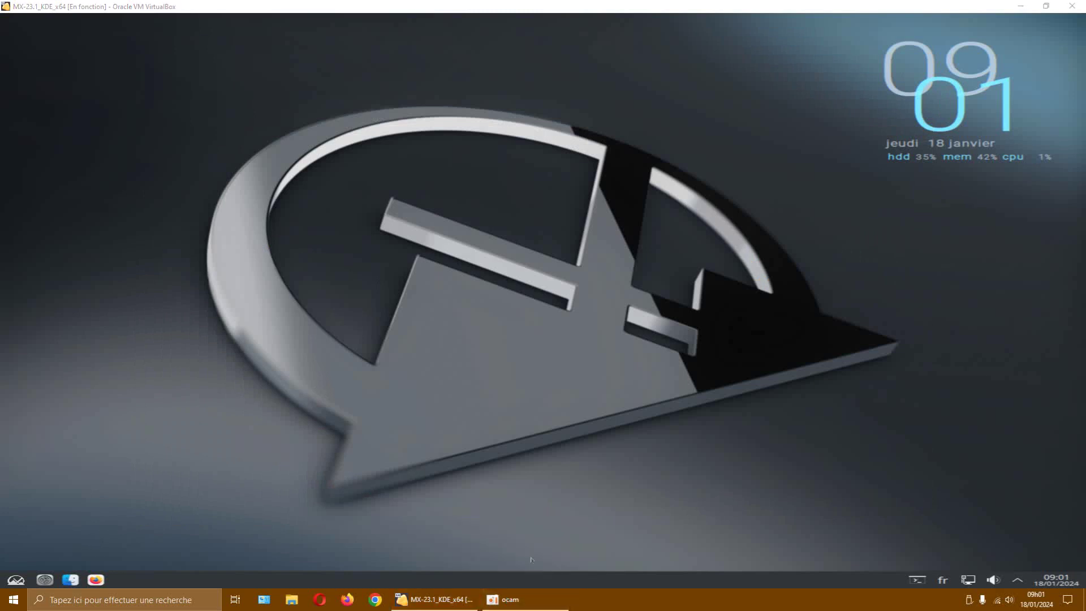
- Minimise and restore the virtual machine window, then refresh the desktop
click(440, 598)
click(441, 598)
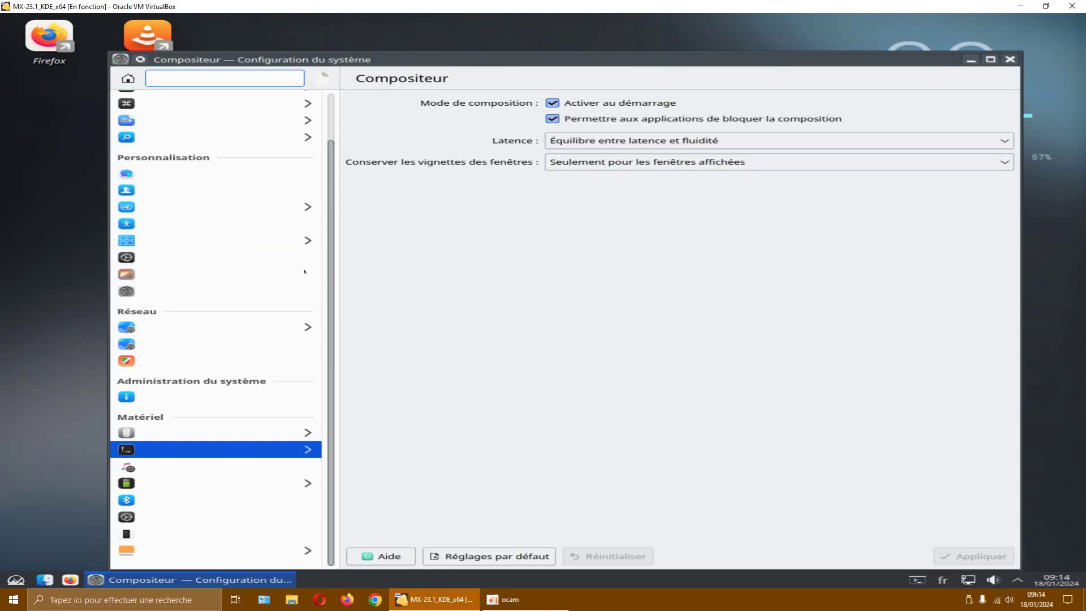
right_click(57, 225)
click(133, 328)
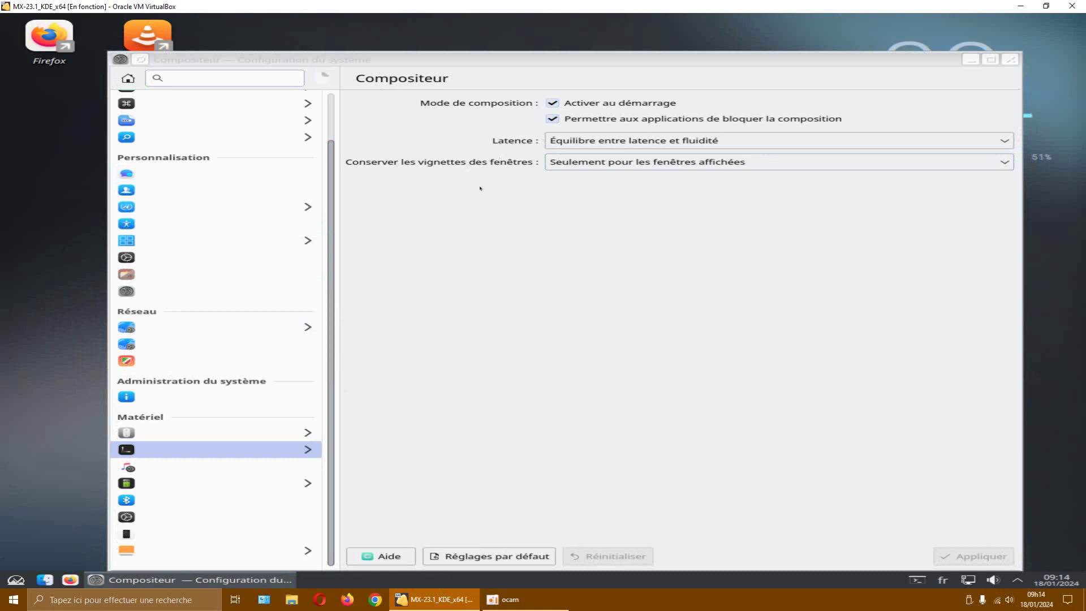
- Set Latence to 'Forcer pour des animations les plus fluides', apply, and close System Settings
click(607, 165)
click(955, 561)
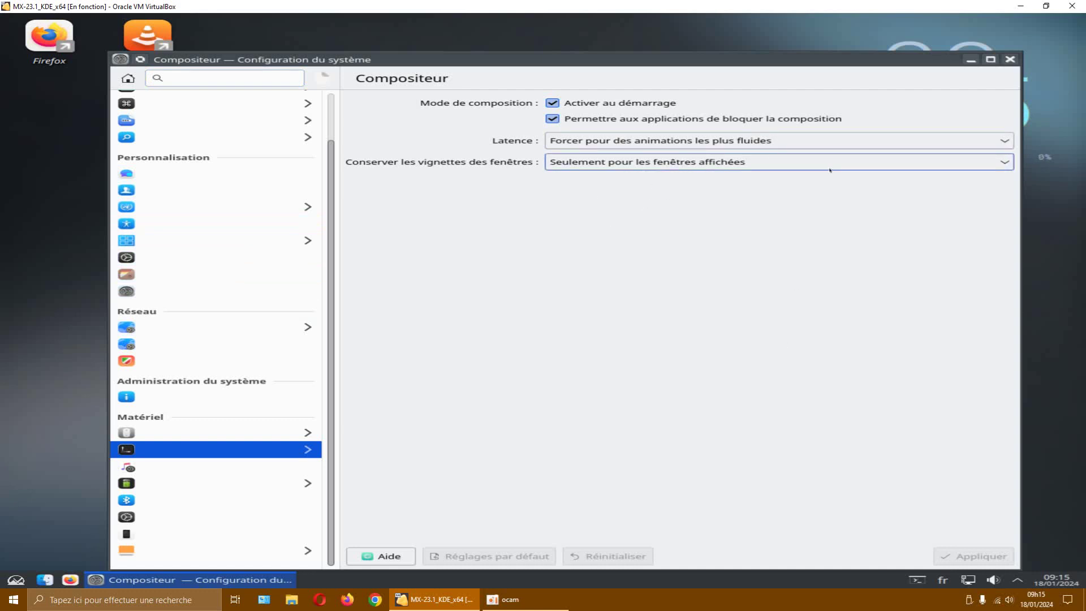
scroll(333, 187, up, 2)
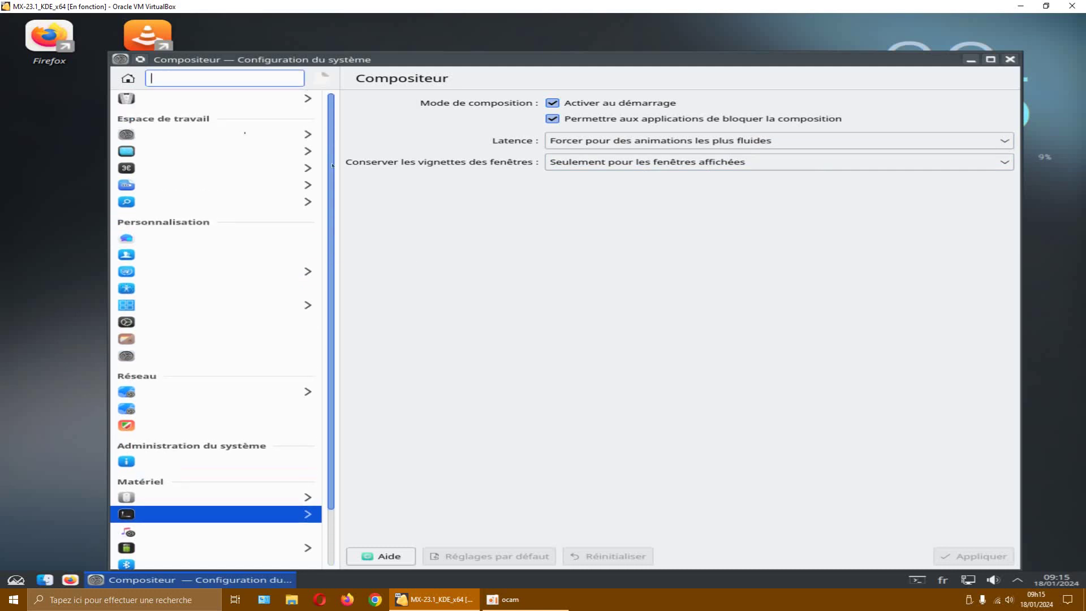
key(ctrl+q)
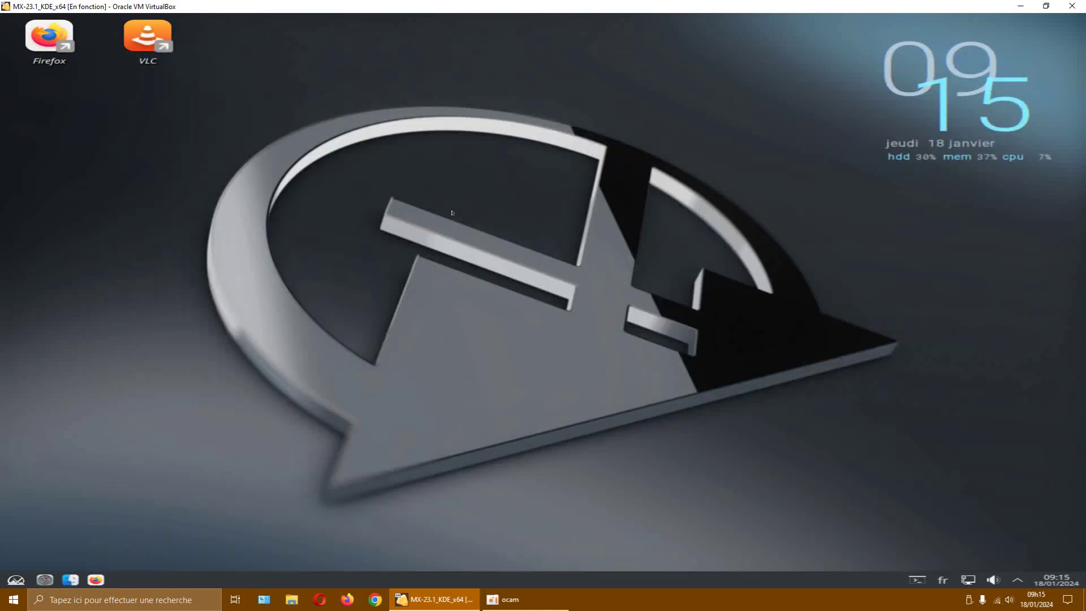
- Launch System Settings from the panel, then close it again
right_click(436, 211)
key(Escape)
click(45, 579)
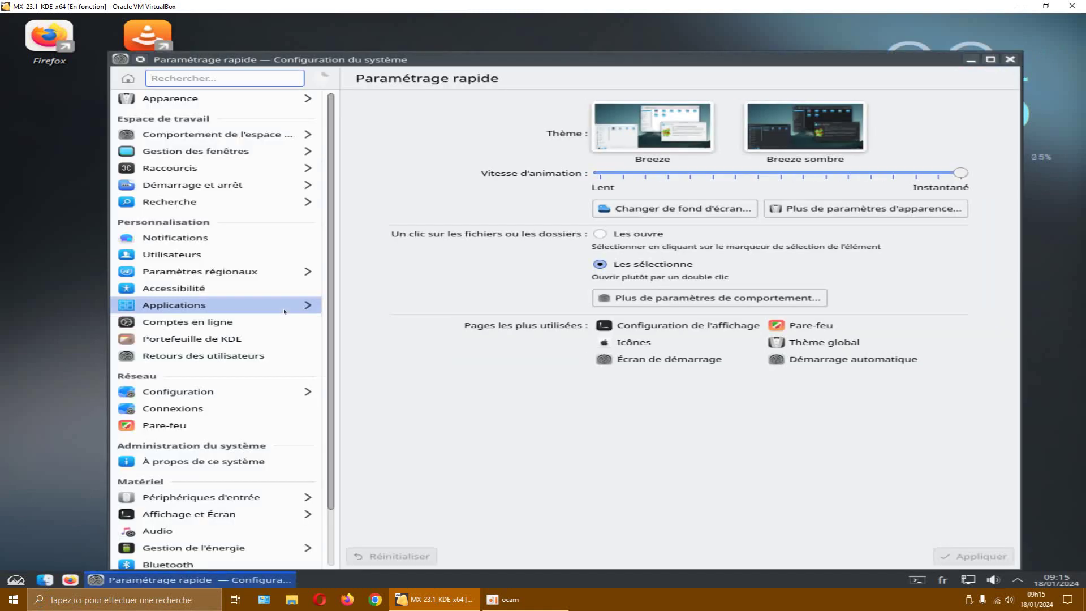
click(1010, 59)
- Open the display configuration from the desktop menu and move to the Compositeur page
right_click(542, 214)
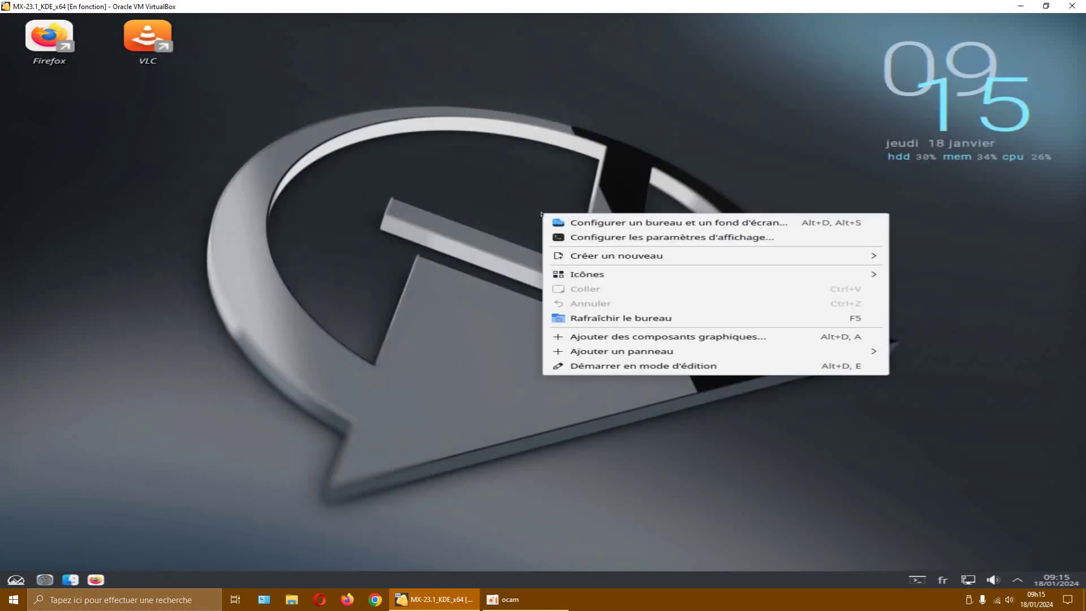
click(625, 234)
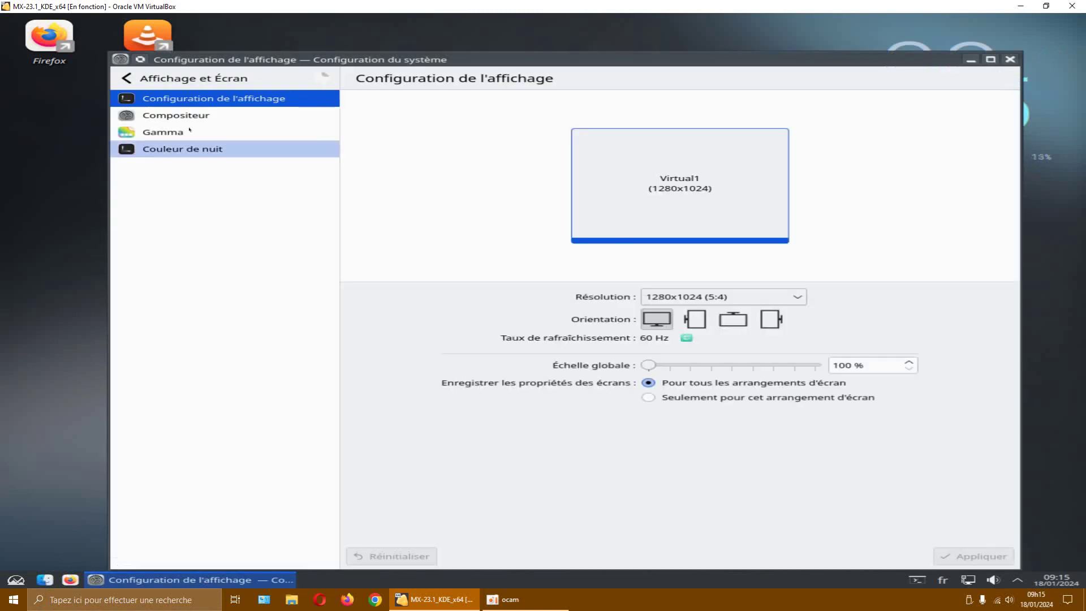
key(Down)
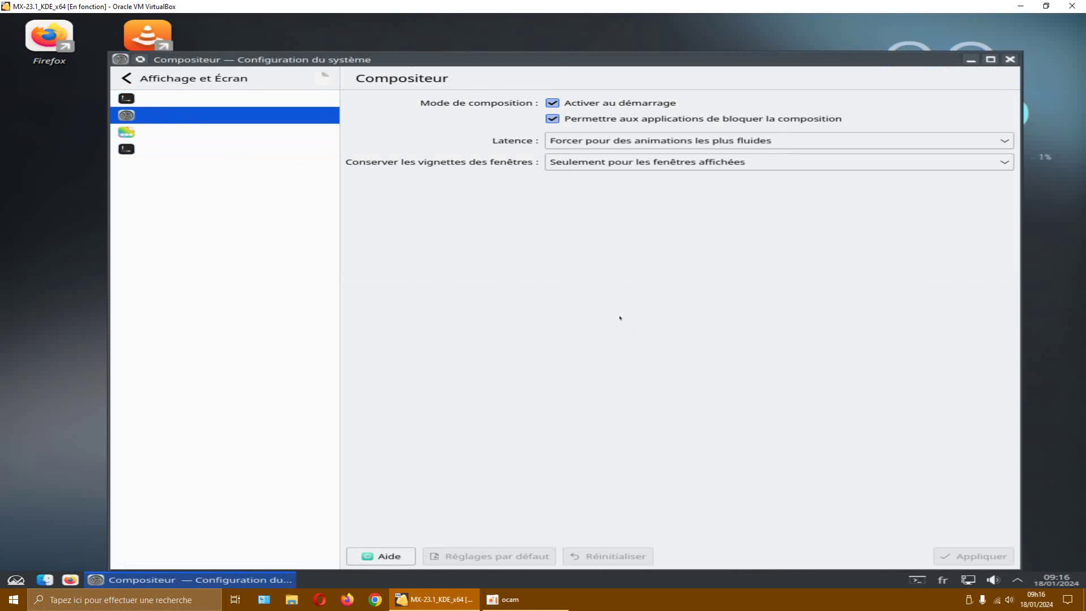
- Set compositor Latence to 'Préférer des animations plus fluides' and apply it
click(662, 142)
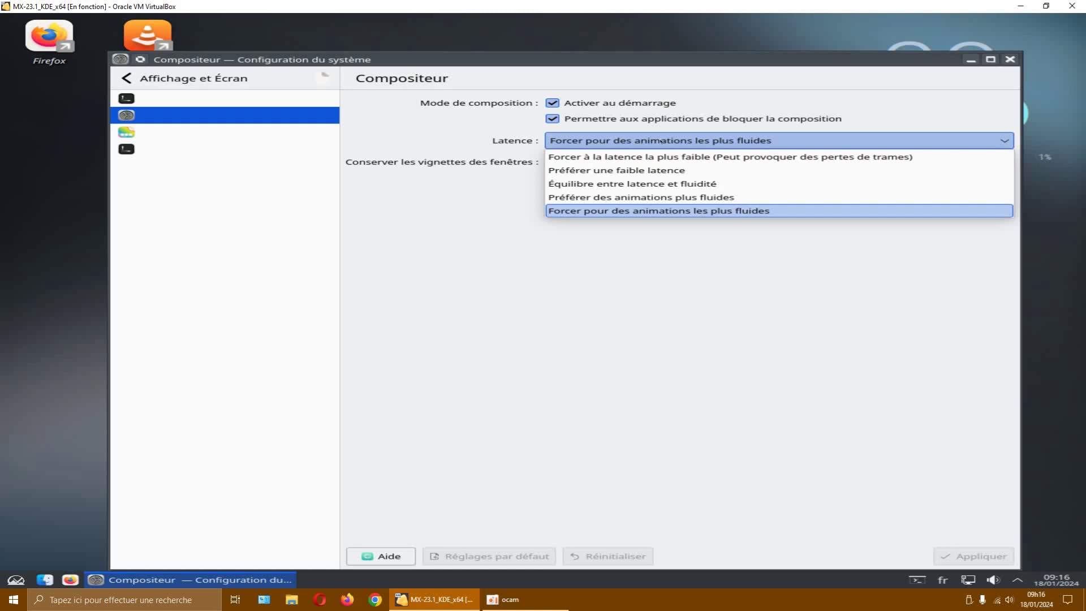
click(684, 197)
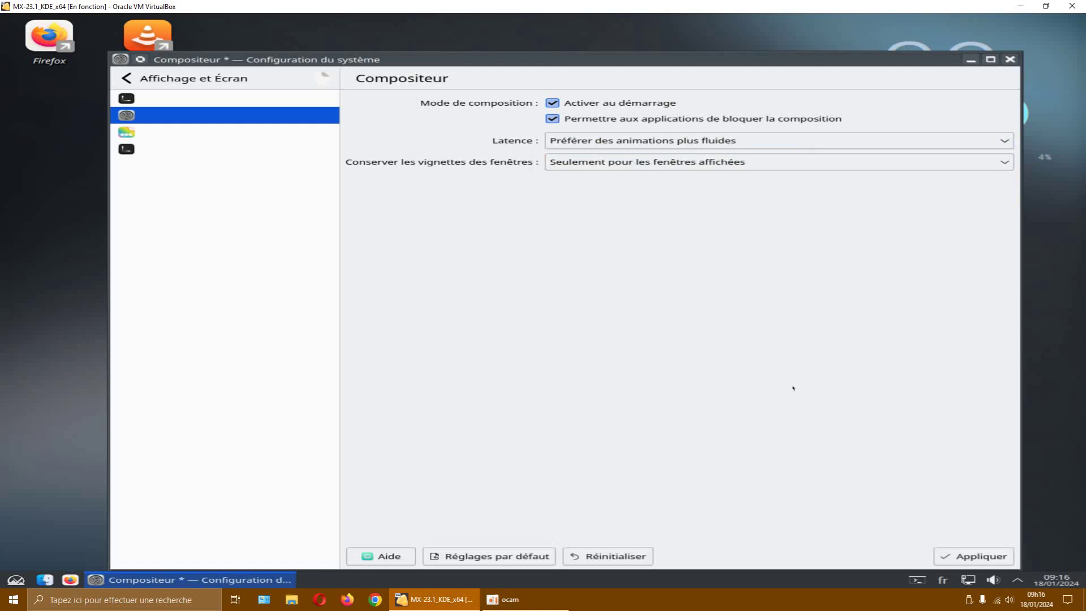
click(957, 554)
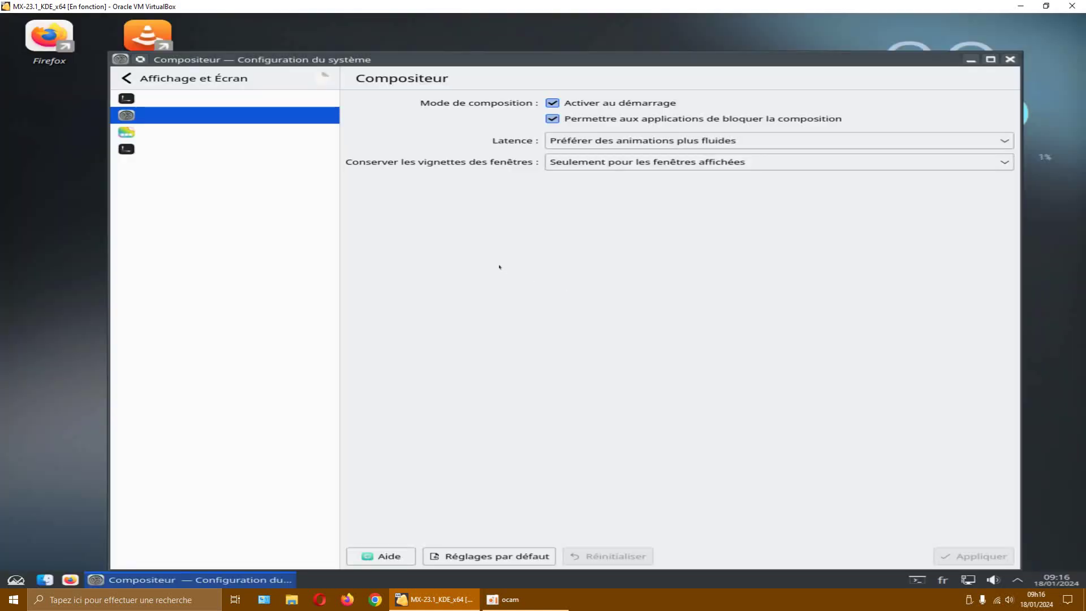
- Restore the default compositor settings, apply them, and move the window up-left
click(526, 556)
click(945, 554)
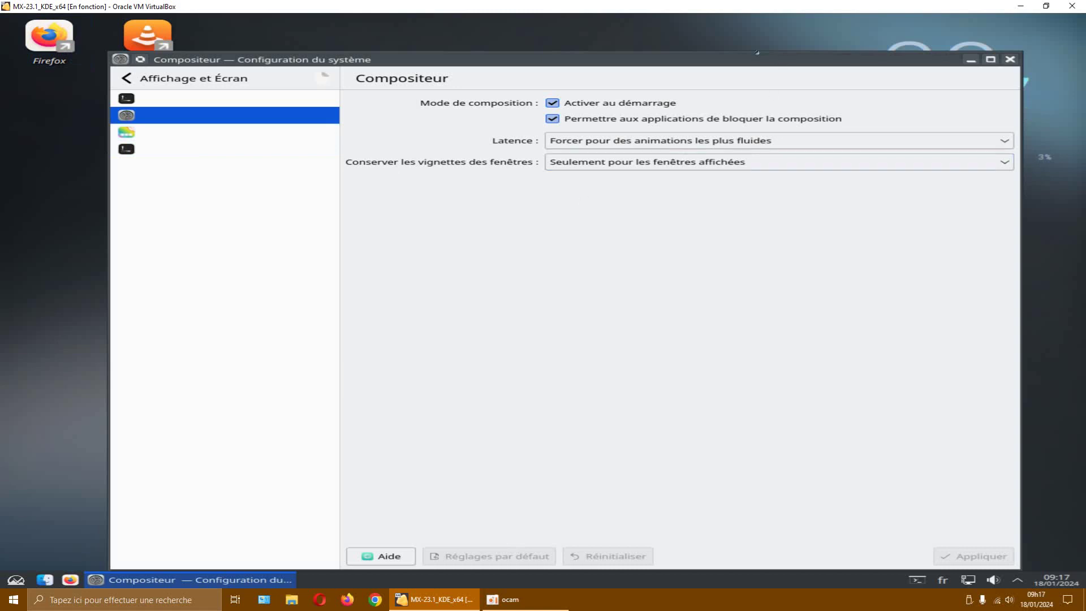
drag(783, 61, 746, 50)
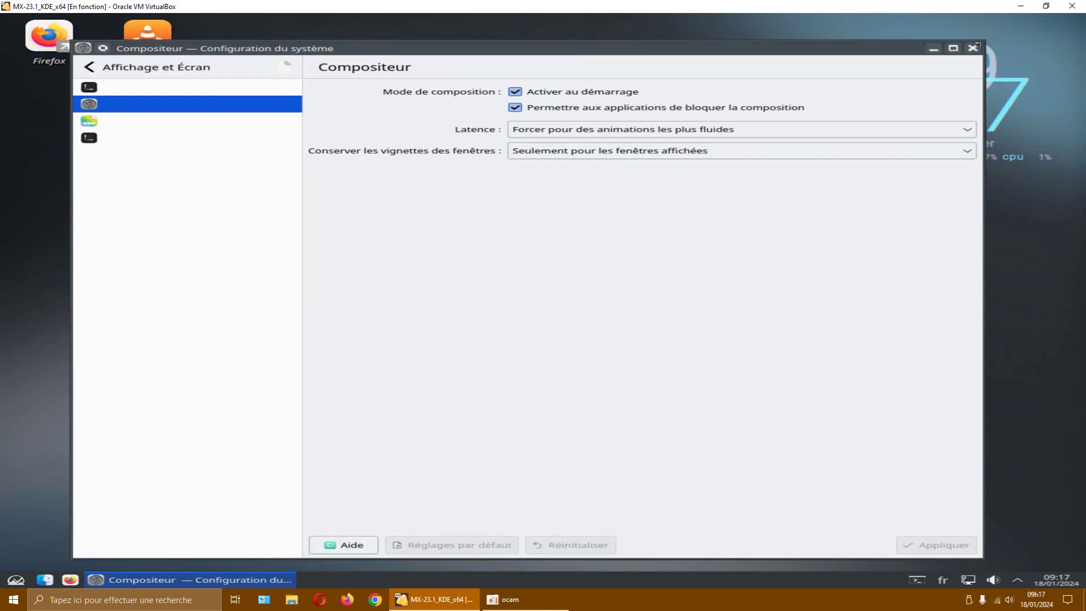
- Close the settings window and restart the system from the launcher
click(973, 48)
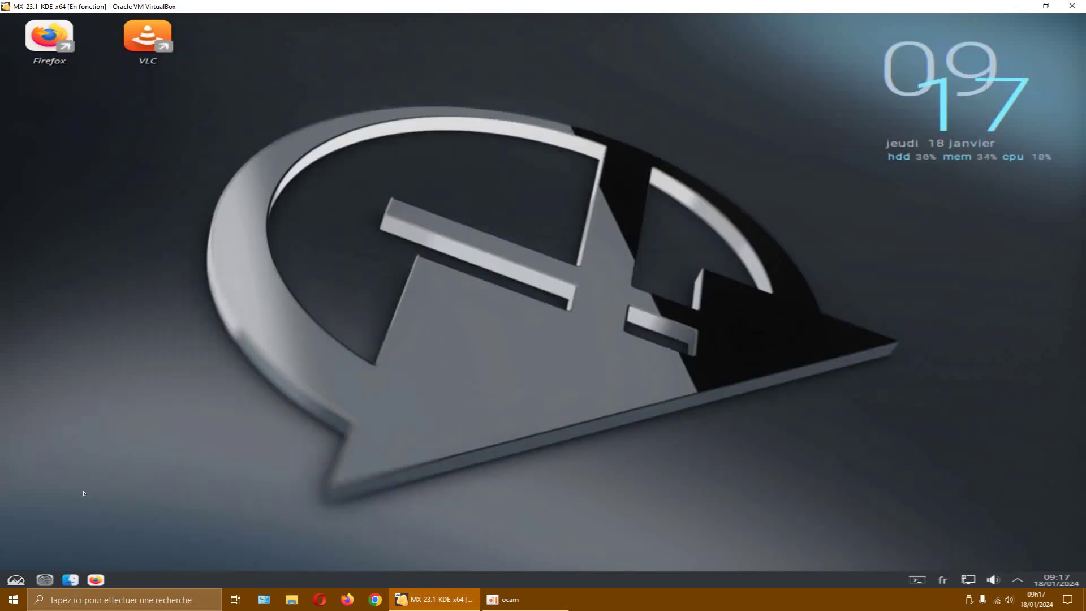
click(16, 580)
click(22, 534)
click(496, 424)
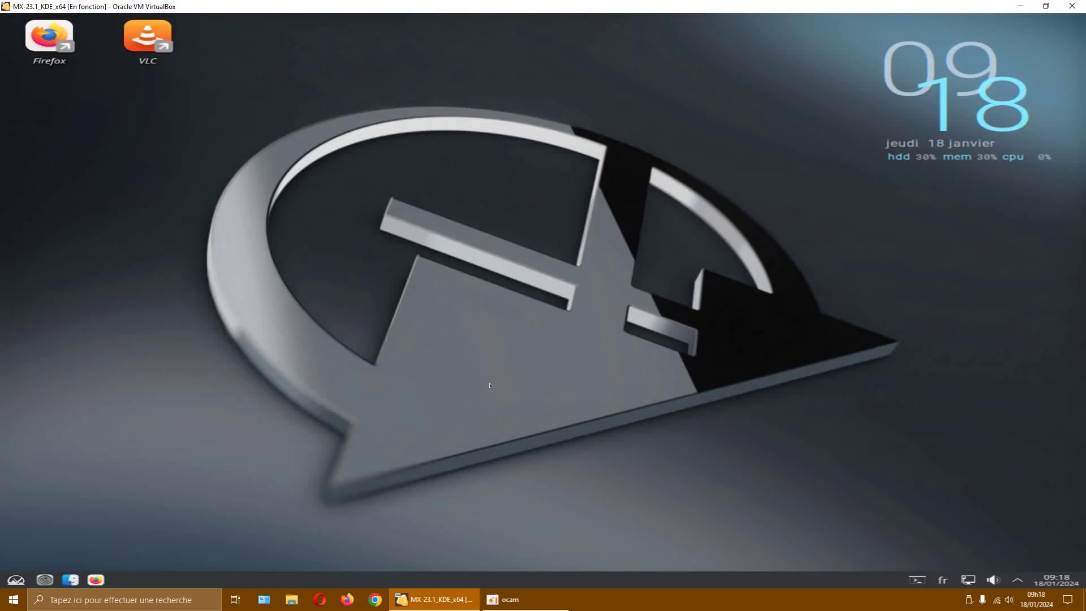
- After reboot, confirm Compositeur latency still forces smoothest animations, then close settings
right_click(332, 326)
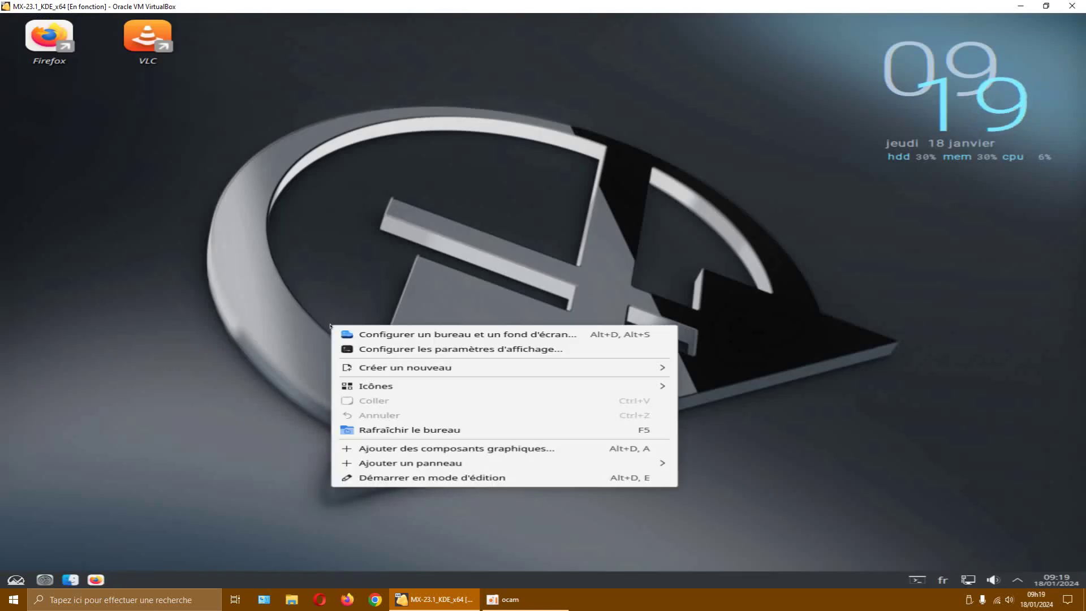
click(415, 349)
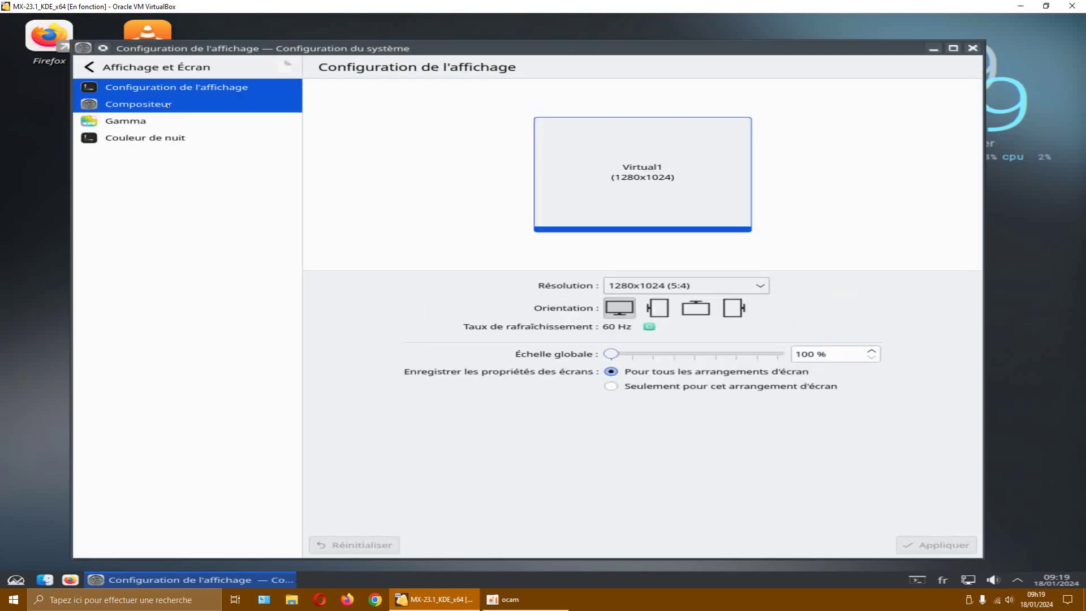
click(138, 104)
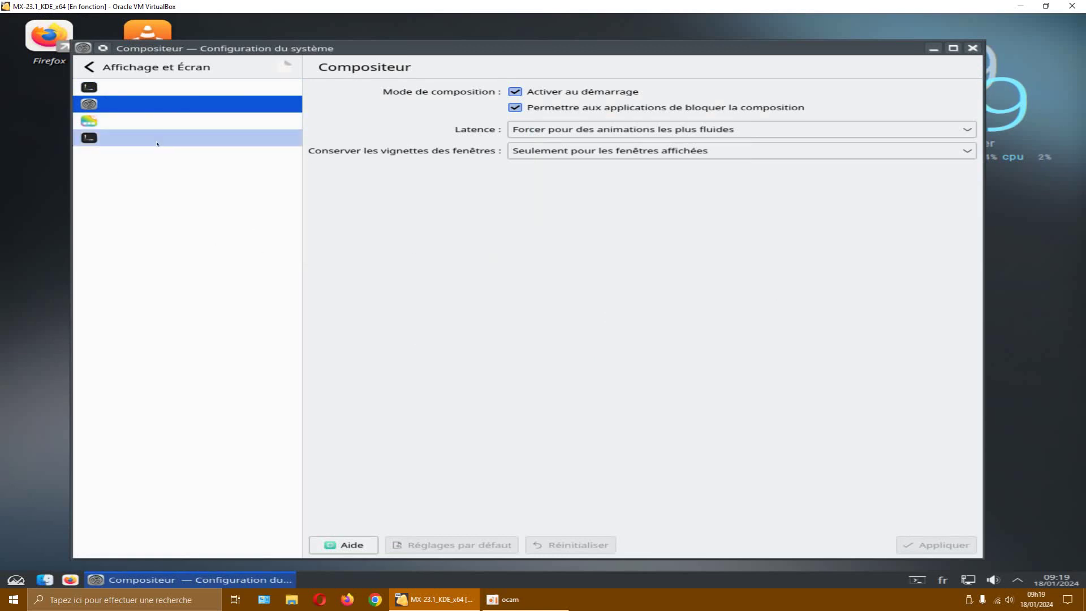
click(972, 48)
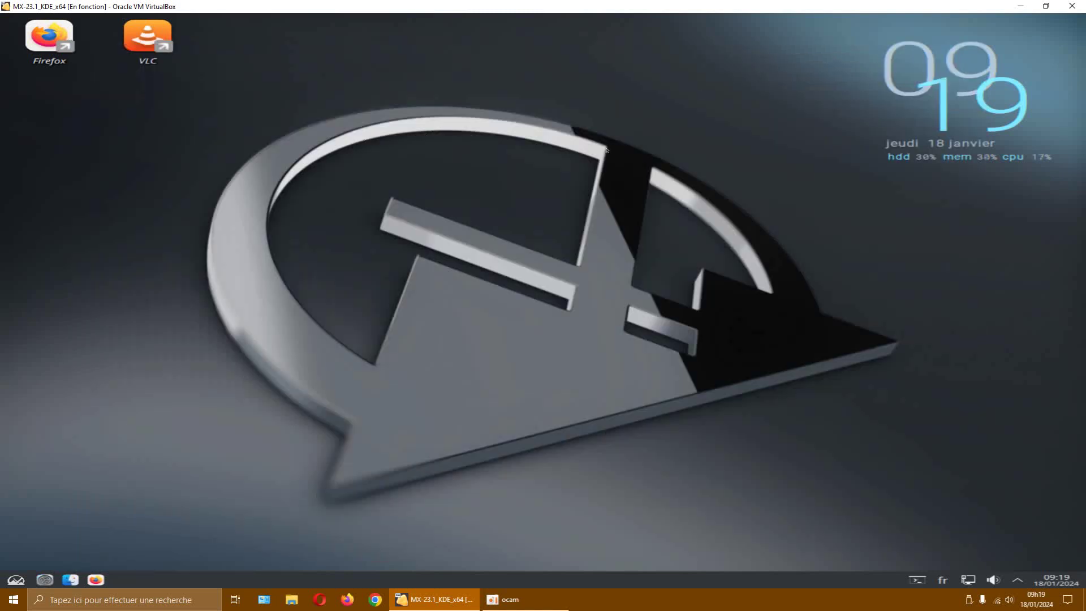